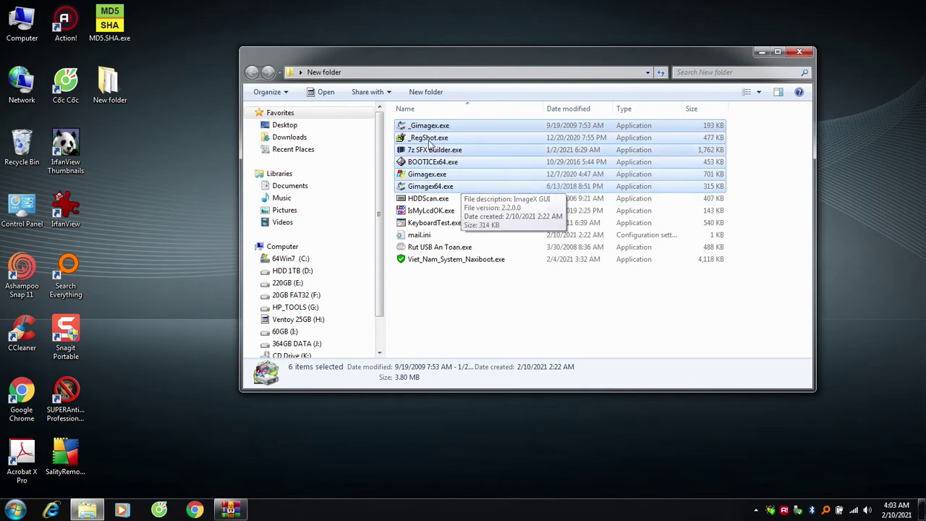
# Launch SUPERAntiSpyware from the desktop and move its window partly clear of the open folder window
pyautogui.rightClick(466, 173)
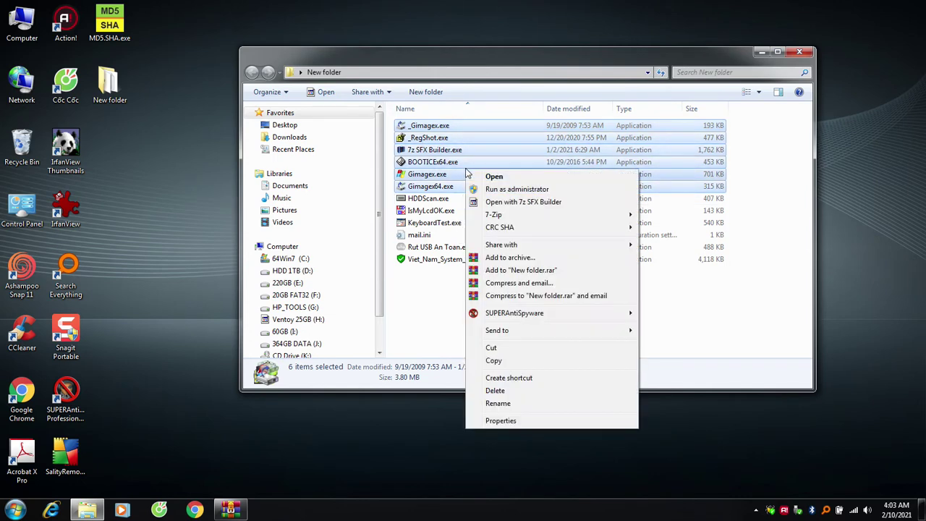
pyautogui.click(420, 52)
pyautogui.click(80, 395)
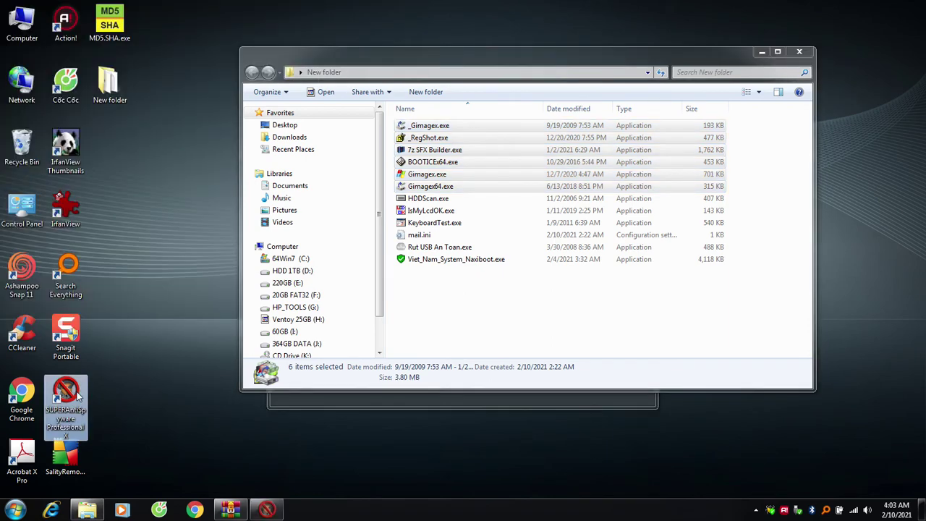
pyautogui.click(274, 511)
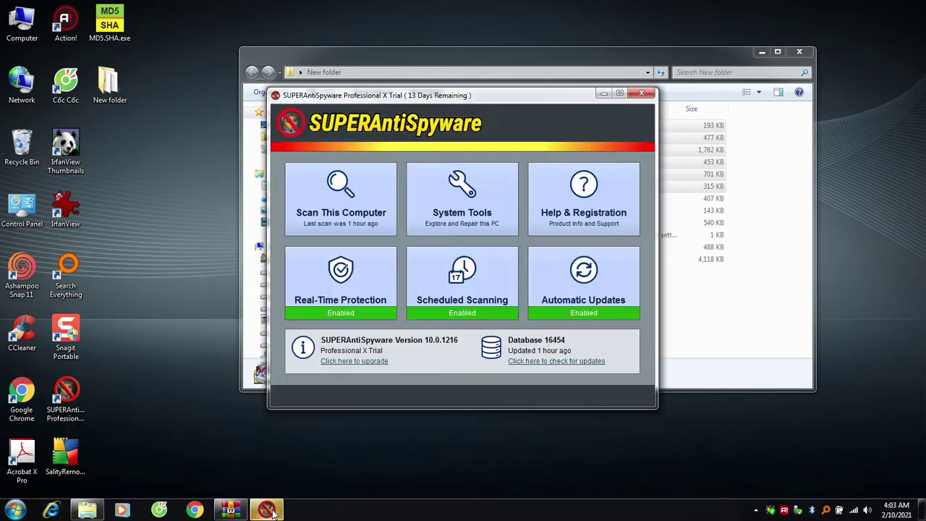
pyautogui.moveTo(561, 93); pyautogui.dragTo(746, 13)
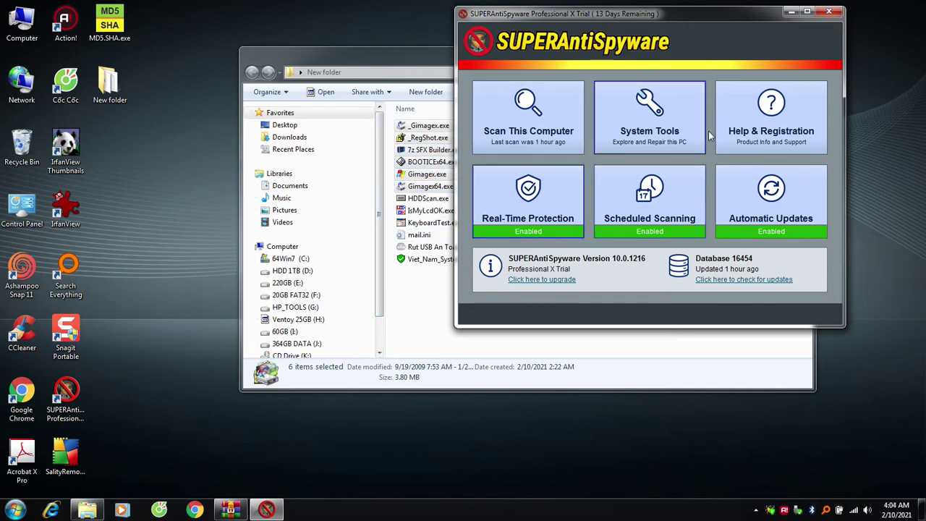
# Check the taskbar's options to see whether Task Manager can be started
pyautogui.rightClick(357, 515)
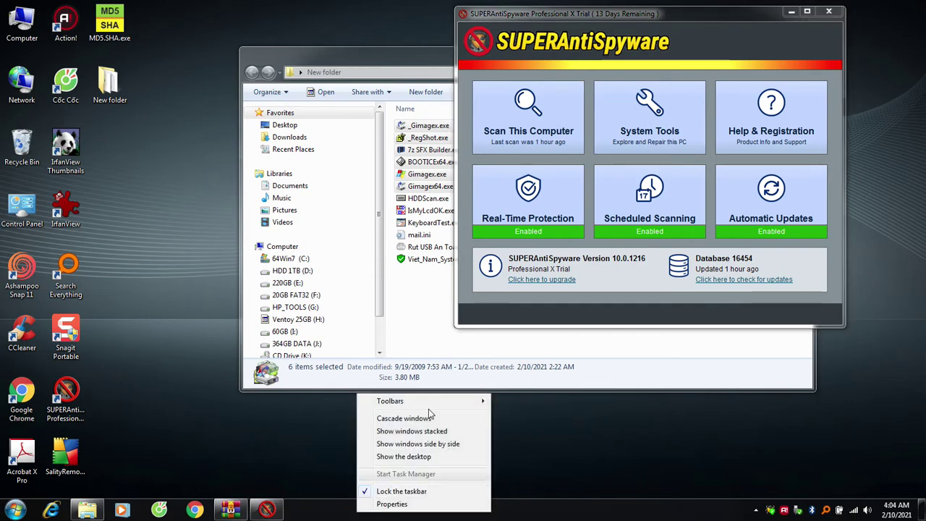
pyautogui.click(729, 20)
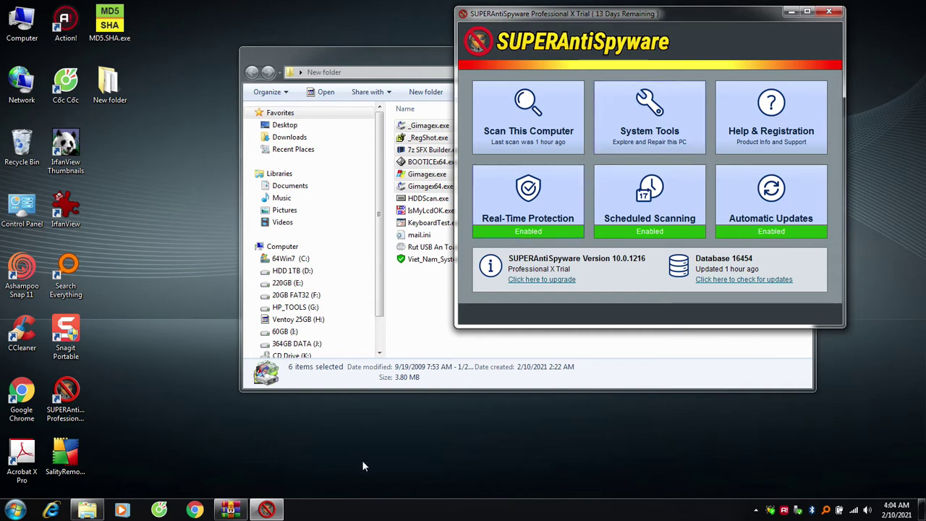
pyautogui.click(775, 509)
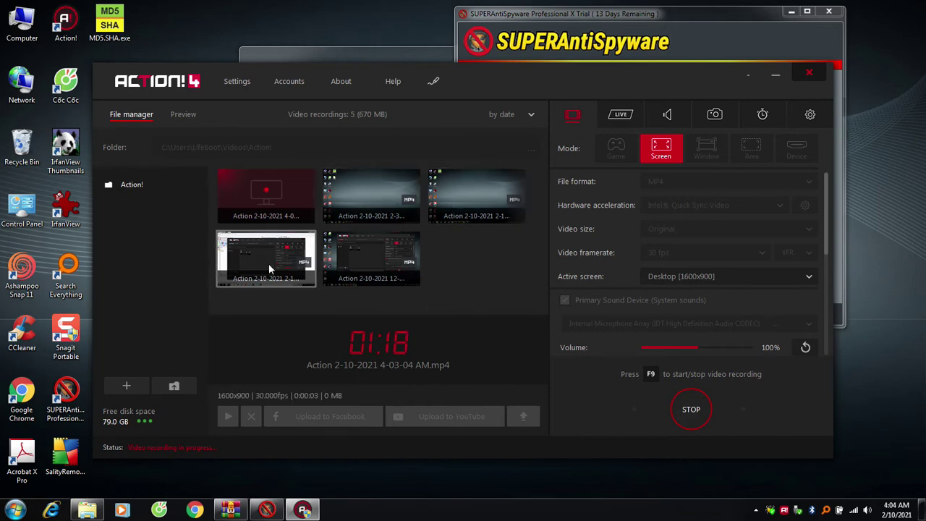
pyautogui.click(749, 73)
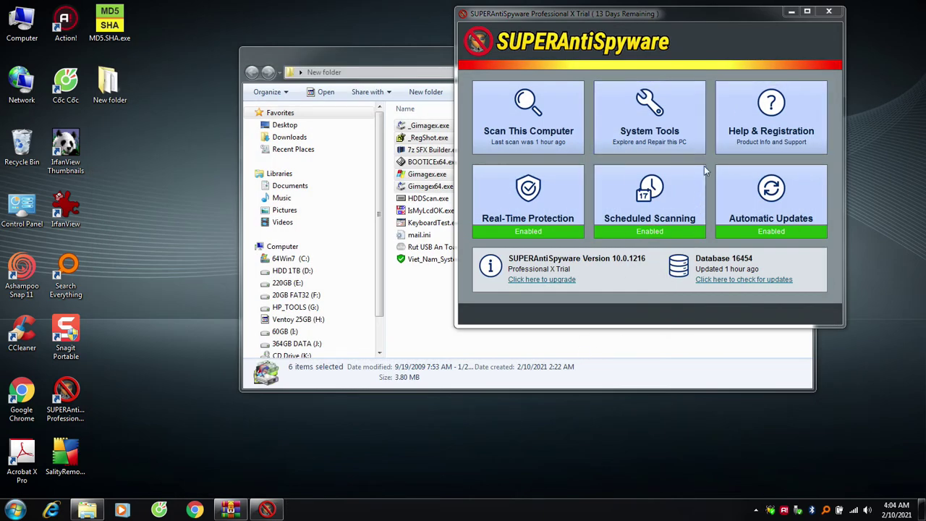
pyautogui.click(791, 13)
pyautogui.rightClick(358, 515)
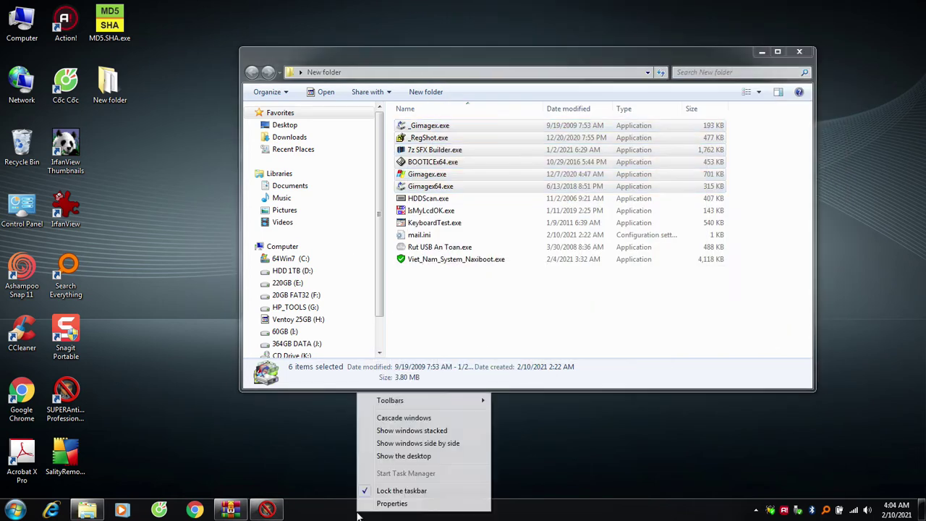
pyautogui.click(287, 515)
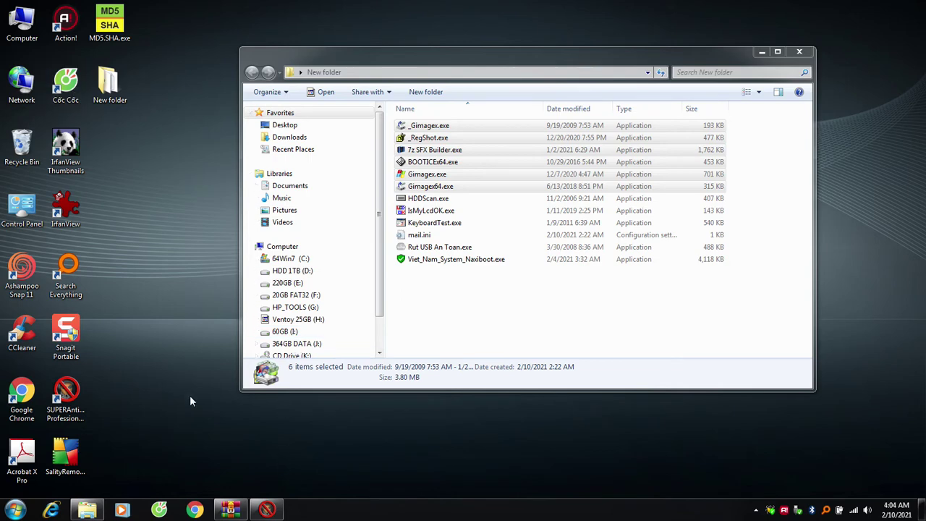
# Set up a Custom Scan in SUPERAntiSpyware and add the desktop's New folder to the scanned folders
pyautogui.click(267, 509)
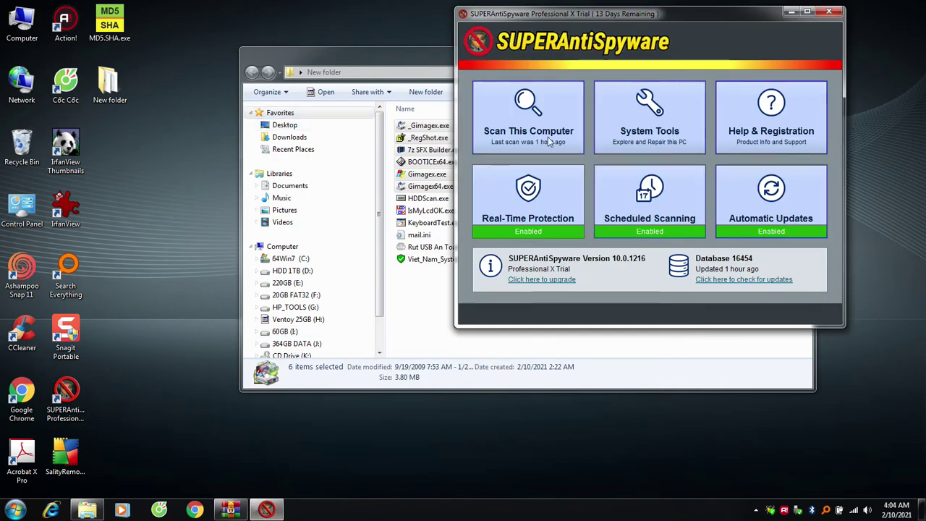
pyautogui.click(539, 87)
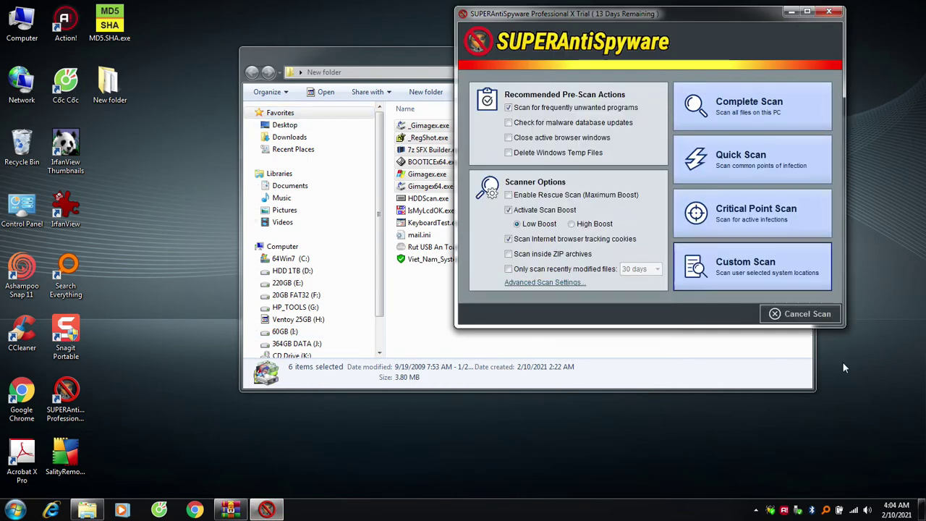
pyautogui.click(764, 273)
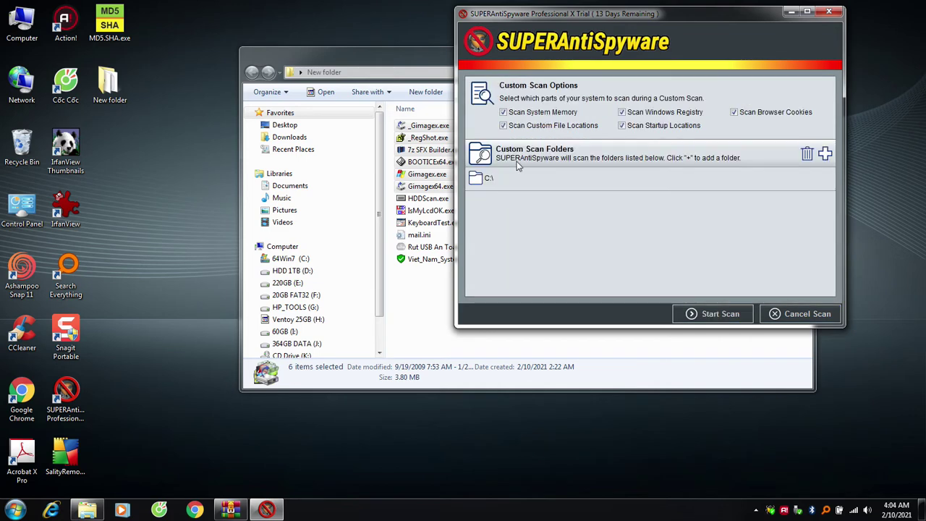
pyautogui.click(825, 154)
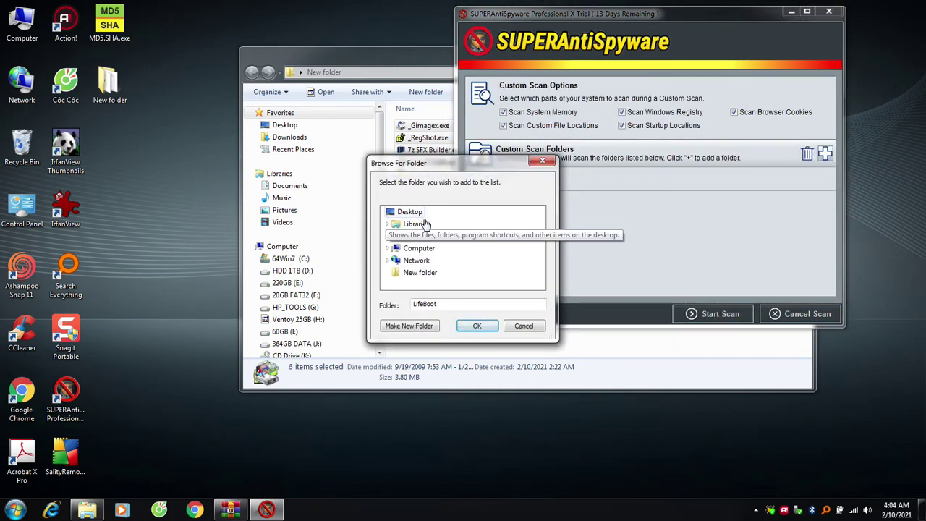
pyautogui.click(405, 272)
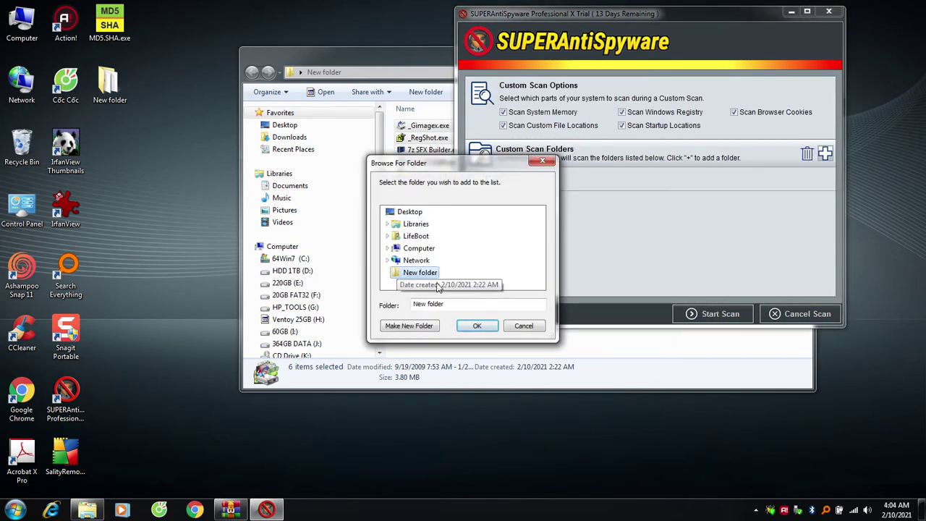
pyautogui.click(476, 325)
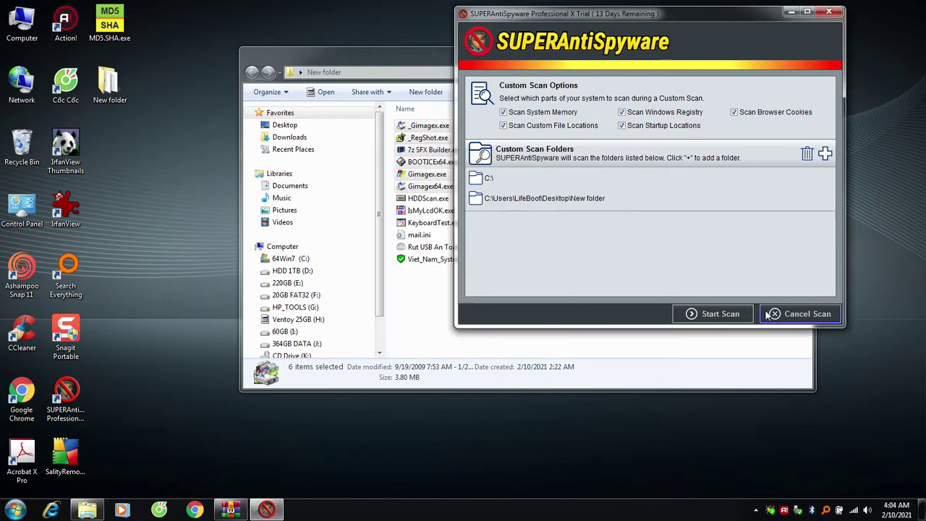
# Start the custom scan, skipping the unwanted programs, and expand the Disabled.TaskManager detection
pyautogui.click(725, 318)
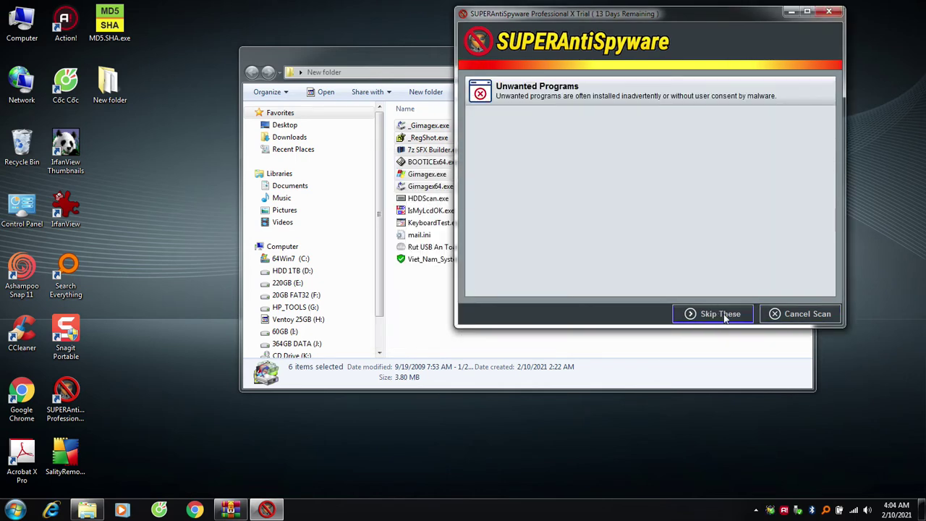
pyautogui.click(743, 316)
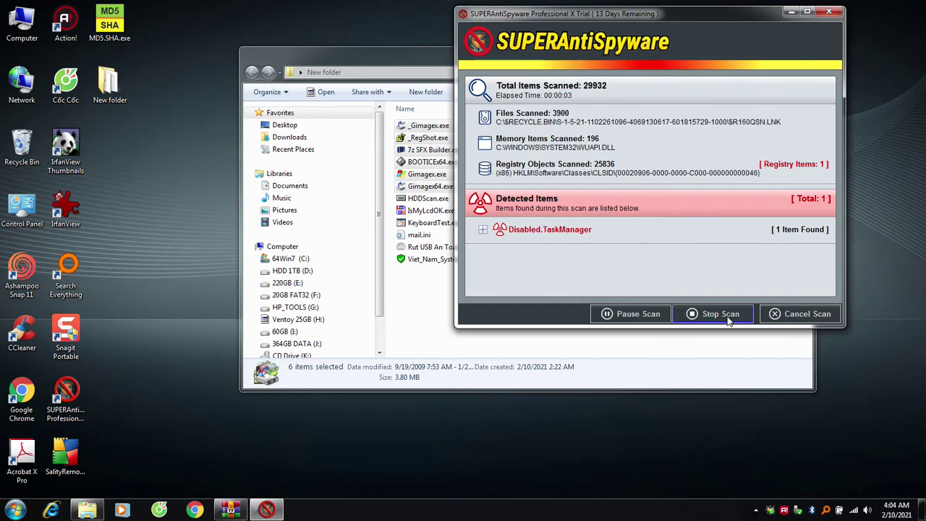
pyautogui.click(483, 230)
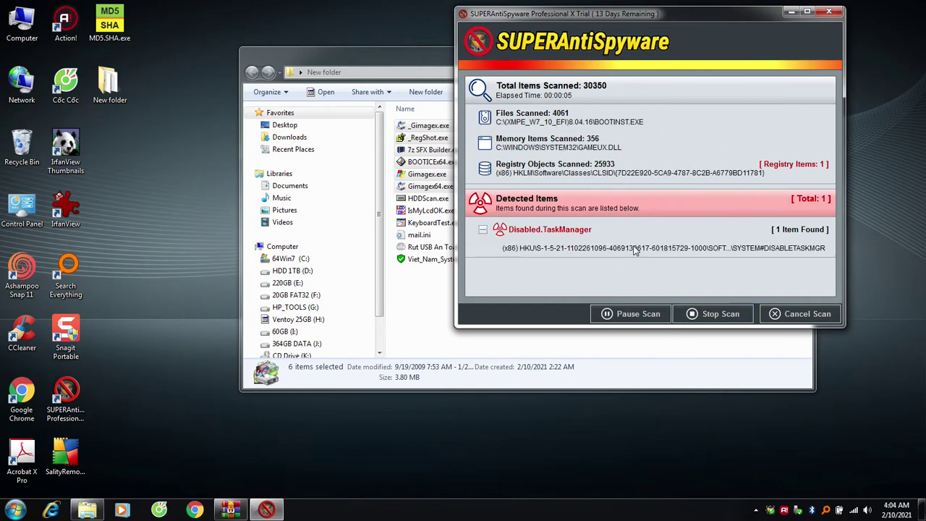
# Stop the scan before it completes and continue to the list of detected threats
pyautogui.click(720, 314)
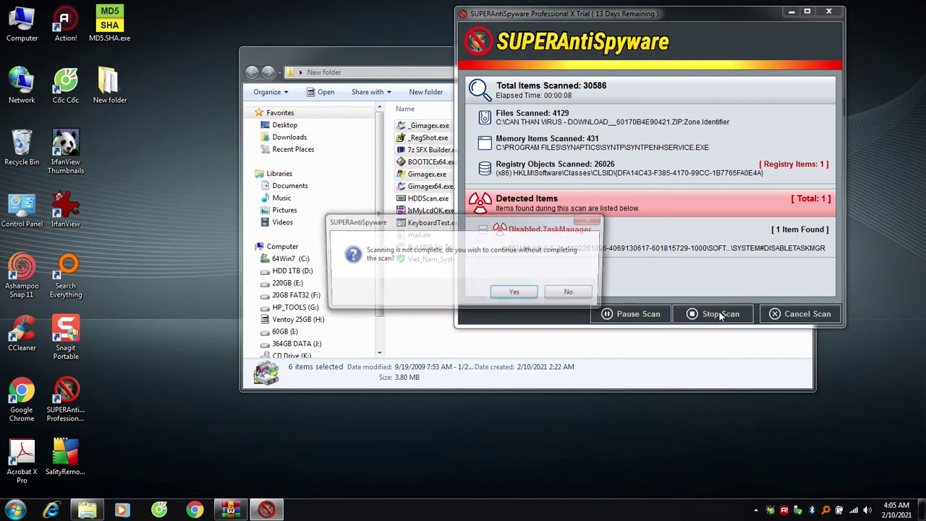
pyautogui.click(518, 294)
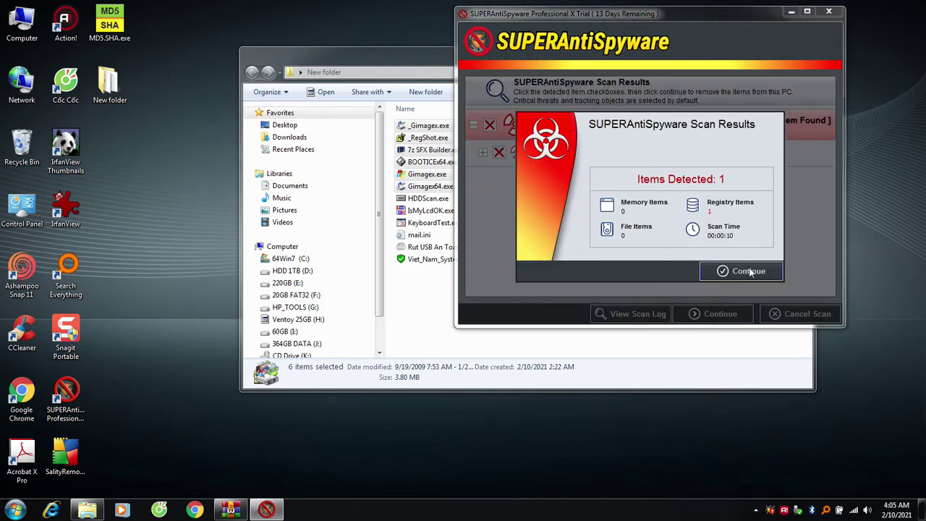
pyautogui.click(721, 271)
# Recheck the availability of Start Task Manager in the taskbar's options before removing the threat
pyautogui.rightClick(377, 507)
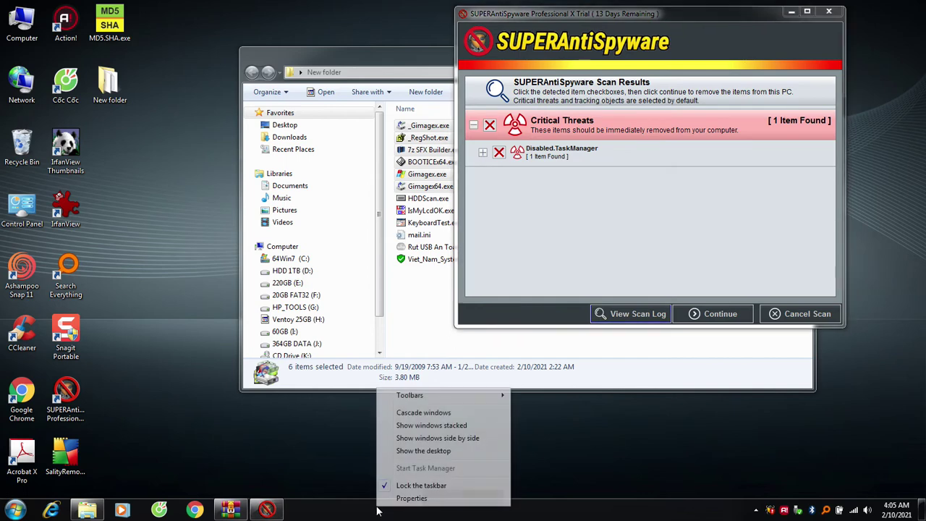
pyautogui.rightClick(596, 512)
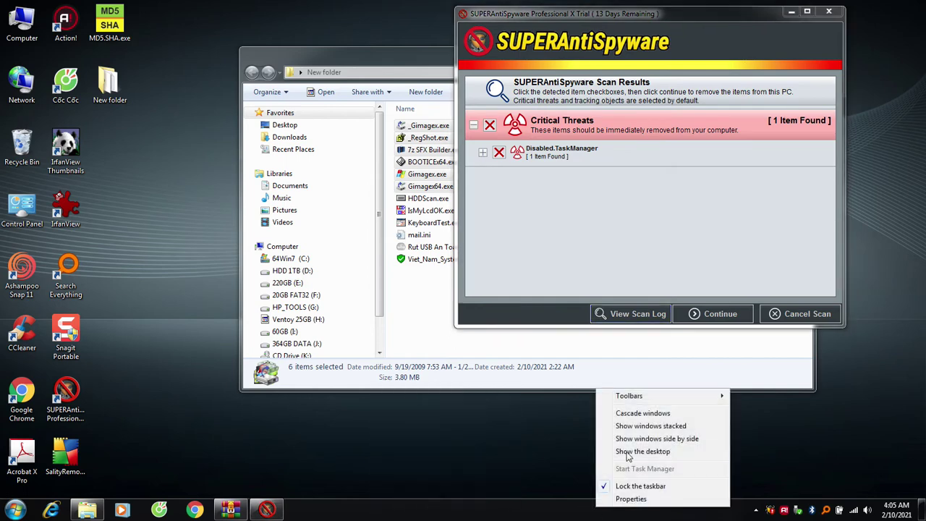
pyautogui.click(631, 221)
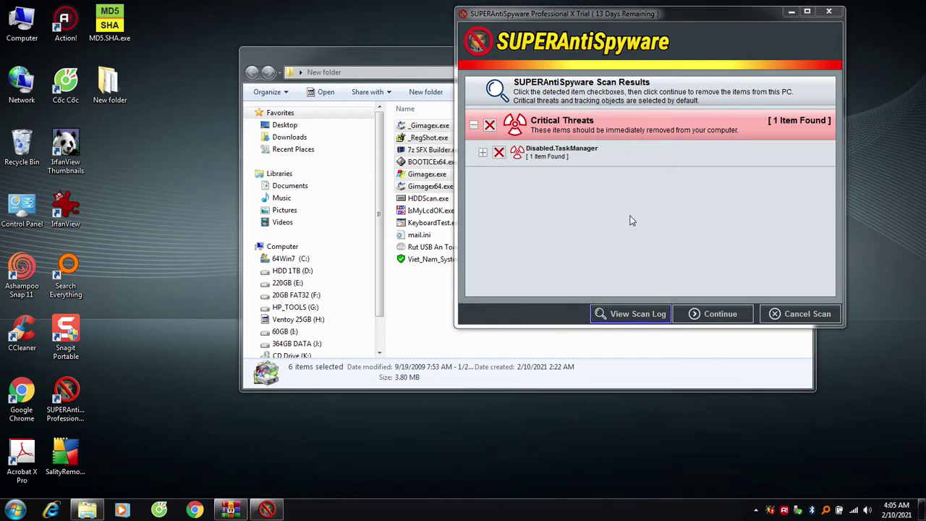
# Remove the detected Disabled.TaskManager registry item and postpone the system reboot
pyautogui.click(482, 152)
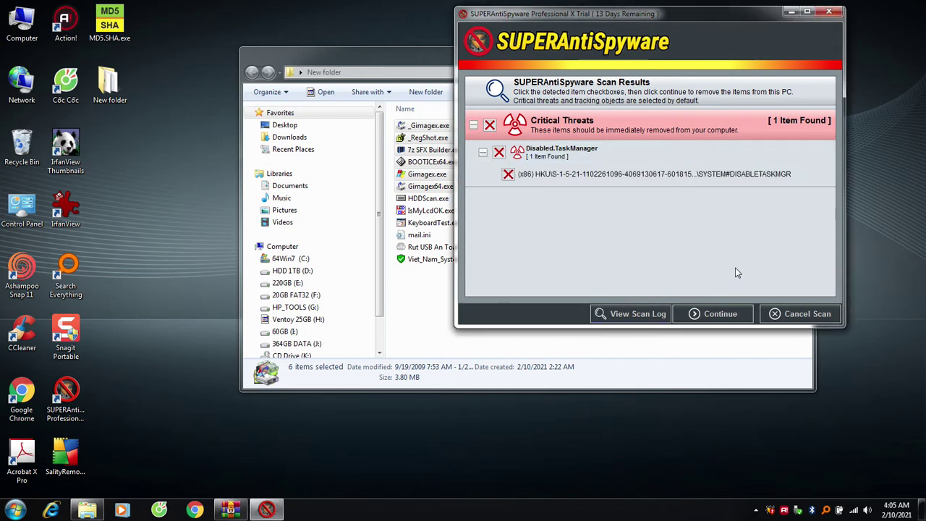
pyautogui.click(727, 318)
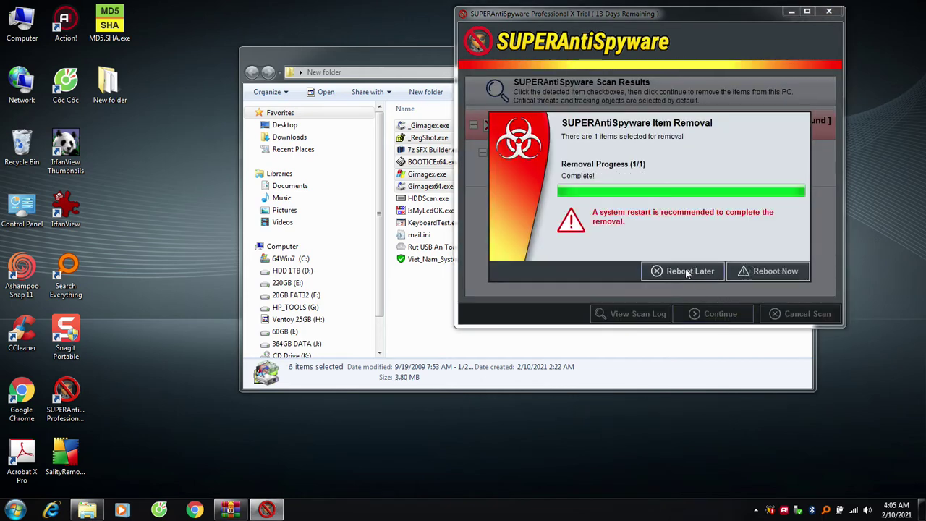
pyautogui.click(689, 271)
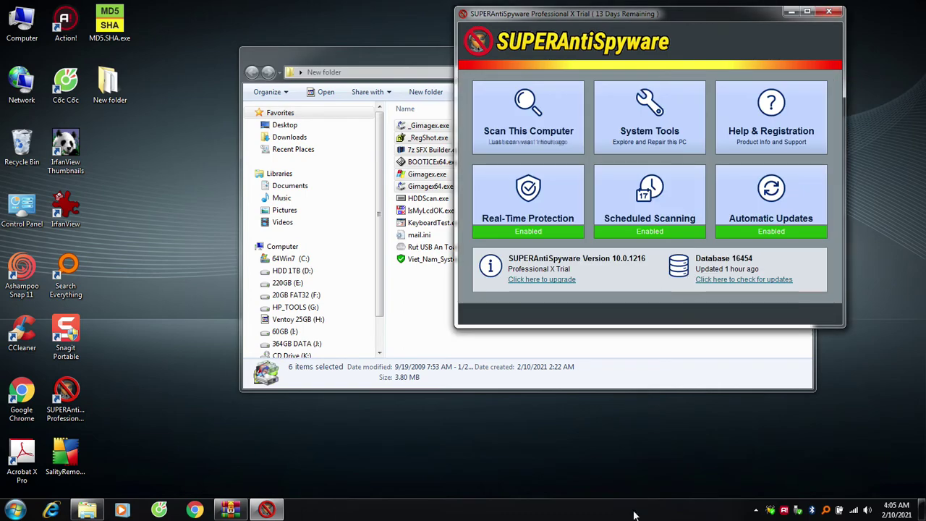
# Start Windows Task Manager and view its performance graphs and running processes
pyautogui.rightClick(586, 512)
pyautogui.click(631, 469)
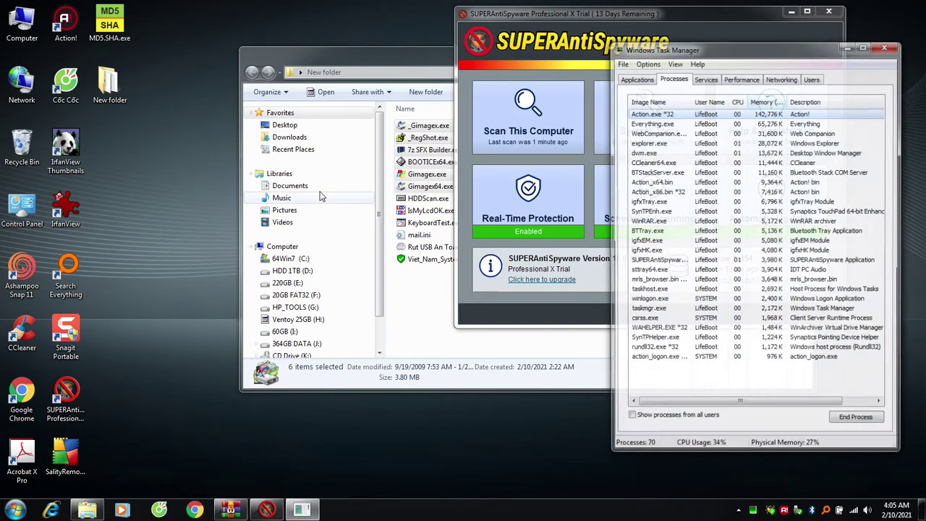
pyautogui.click(743, 78)
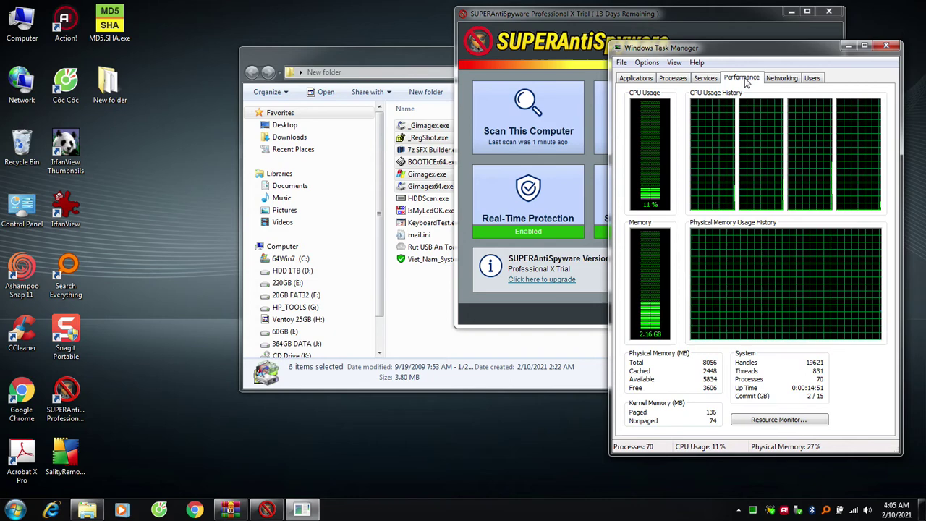
pyautogui.click(682, 79)
pyautogui.click(737, 114)
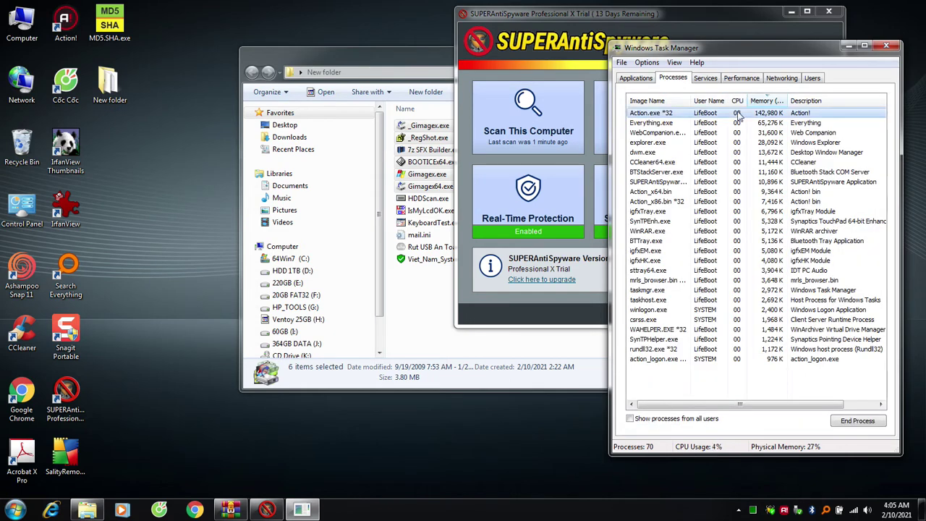
# Minimize the Task Manager and SUPERAntiSpyware windows to uncover the New folder window
pyautogui.rightClick(391, 510)
pyautogui.press('Escape')
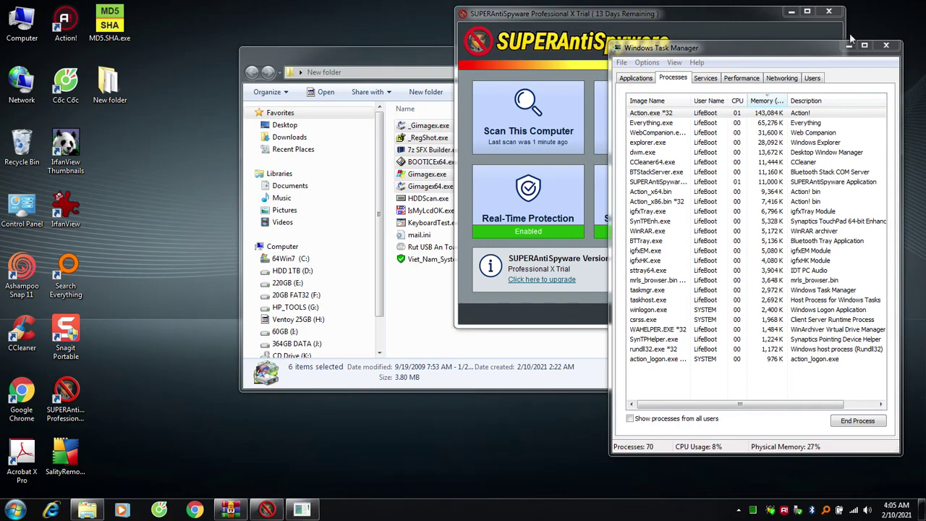
pyautogui.click(848, 46)
pyautogui.click(790, 12)
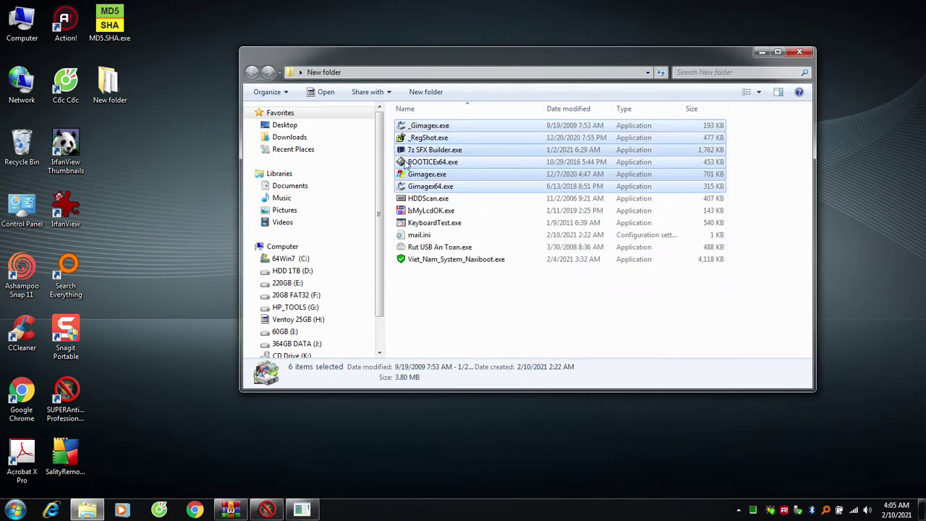
# Clear the file selection in New folder and inspect the taskbar's options for Start Task Manager
pyautogui.click(450, 319)
pyautogui.rightClick(406, 513)
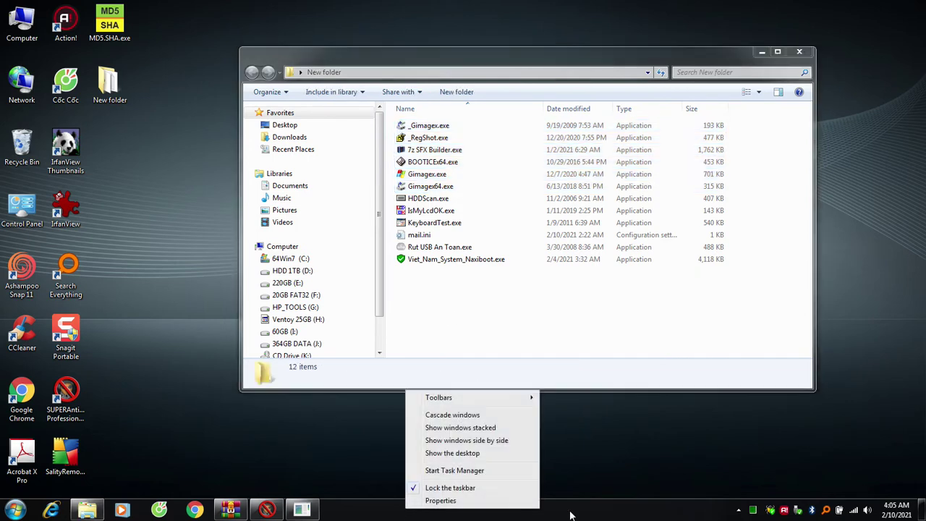
pyautogui.rightClick(607, 515)
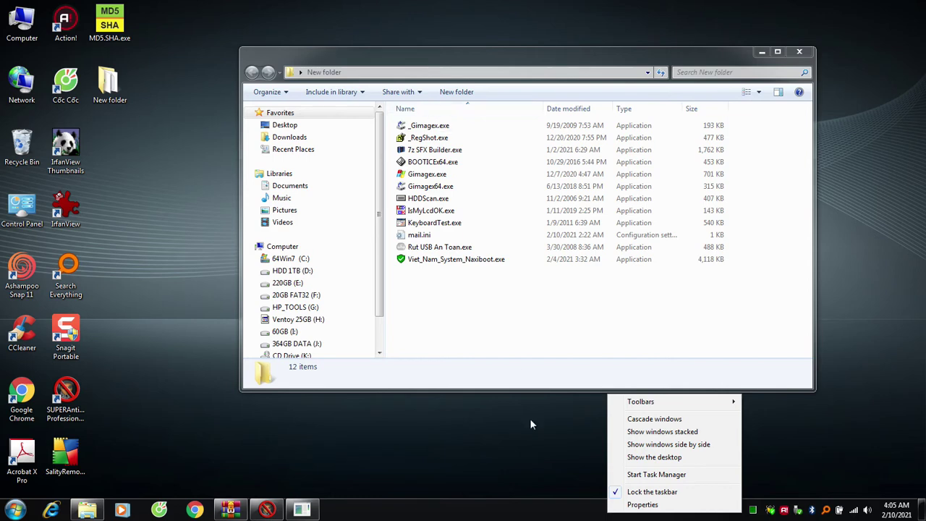
pyautogui.rightClick(579, 515)
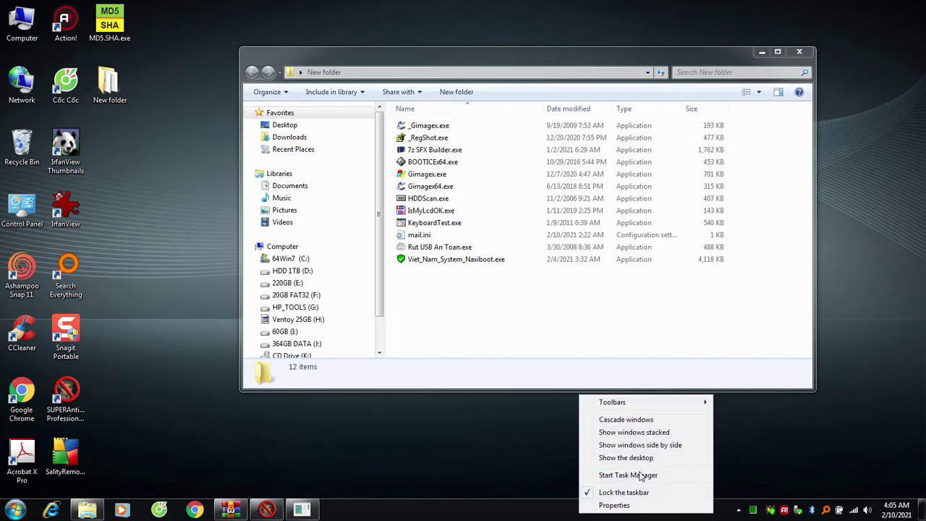
# Run _Gimagex.exe from New folder, check the taskbar's options for Start Task Manager, and close GImageX
pyautogui.click(443, 305)
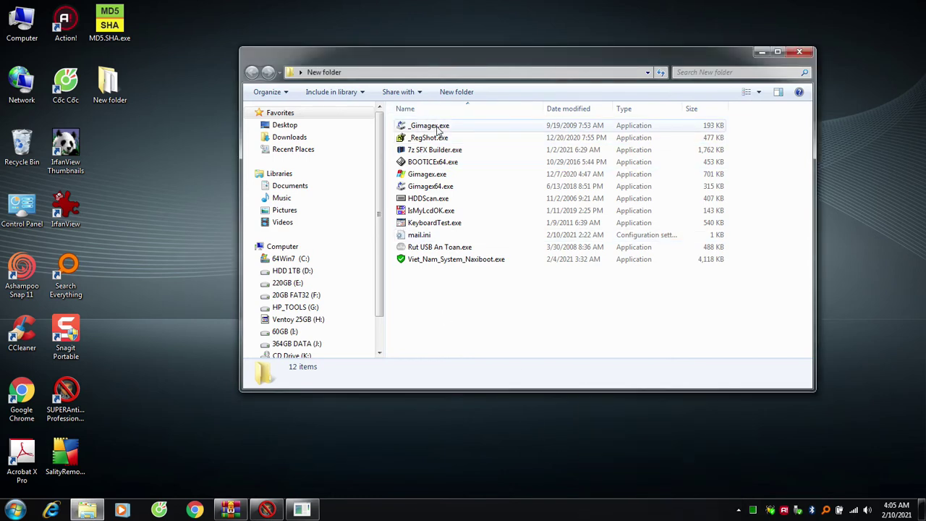
pyautogui.doubleClick(449, 128)
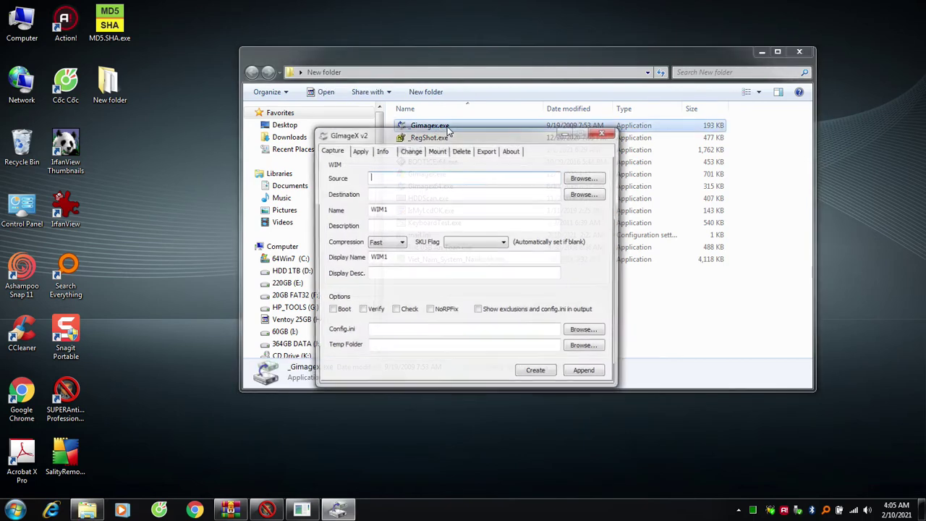
pyautogui.rightClick(592, 504)
pyautogui.click(591, 504)
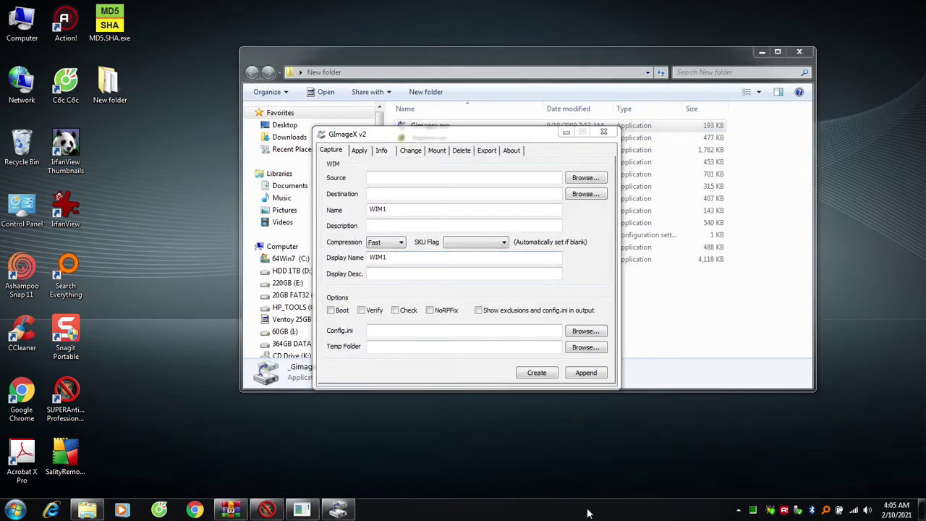
pyautogui.rightClick(591, 504)
pyautogui.click(603, 132)
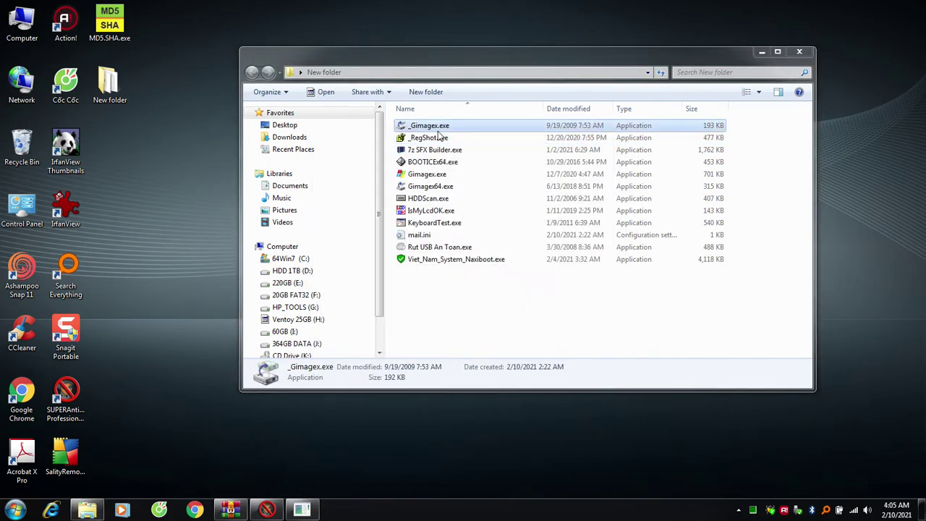
# Run _RegShot.exe, check whether Start Task Manager is available from the taskbar, and close Regshot
pyautogui.click(436, 136)
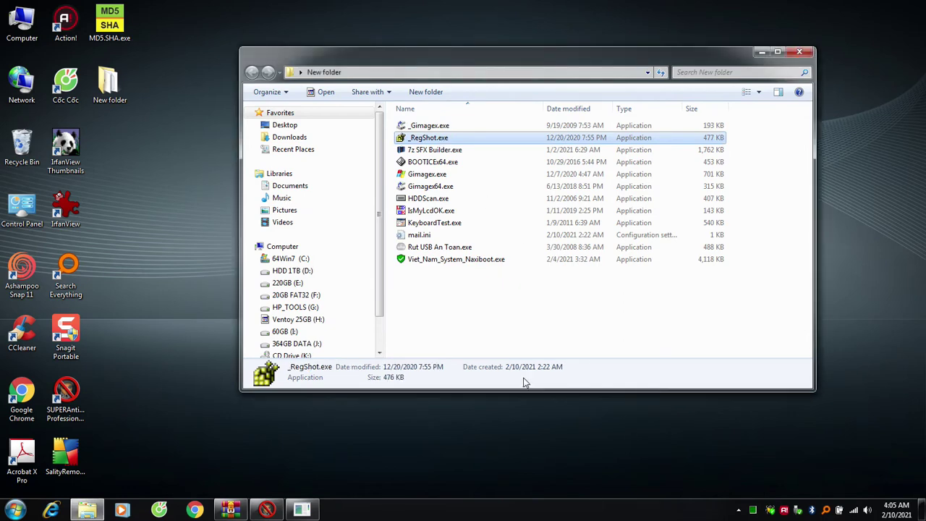
pyautogui.press('Return')
pyautogui.rightClick(589, 506)
pyautogui.click(509, 186)
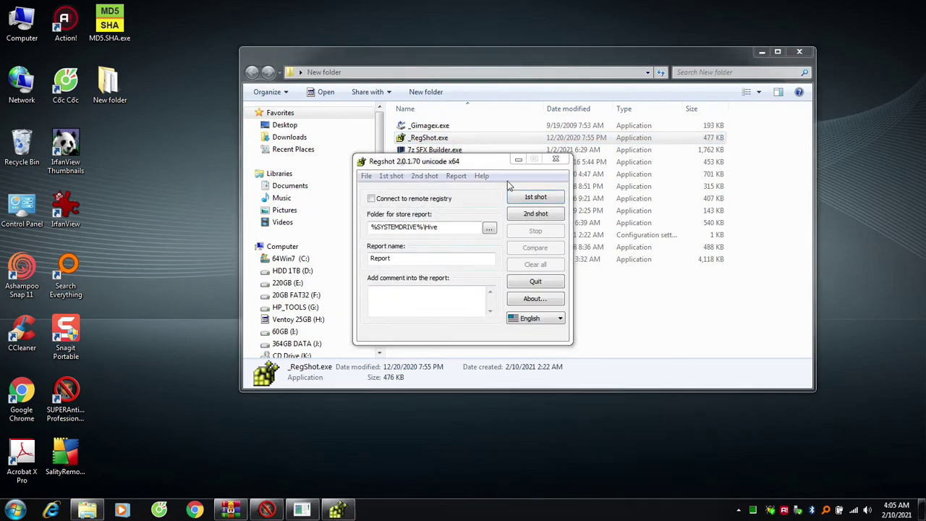
pyautogui.click(556, 158)
# Run 7z SFX Builder.exe, check the taskbar's Start Task Manager option, and close the program from its crash dialog
pyautogui.click(445, 151)
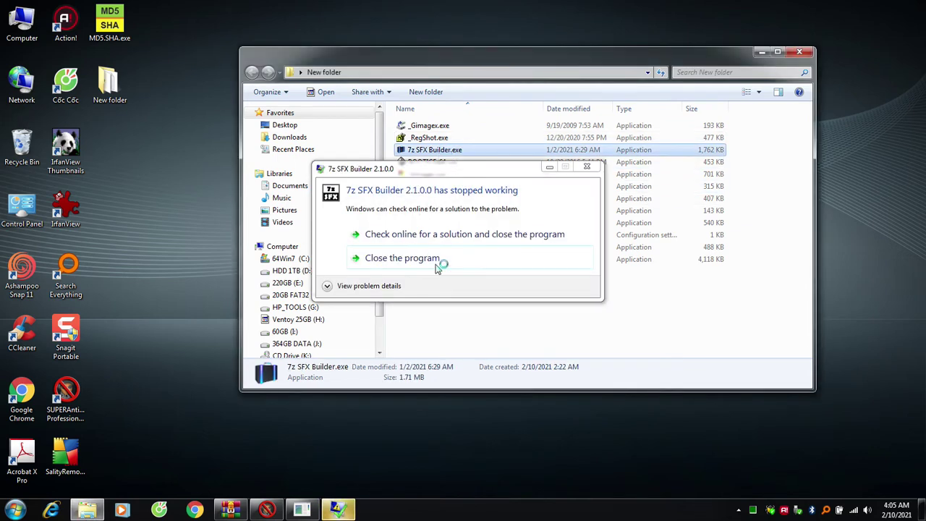
pyautogui.rightClick(578, 510)
pyautogui.click(443, 257)
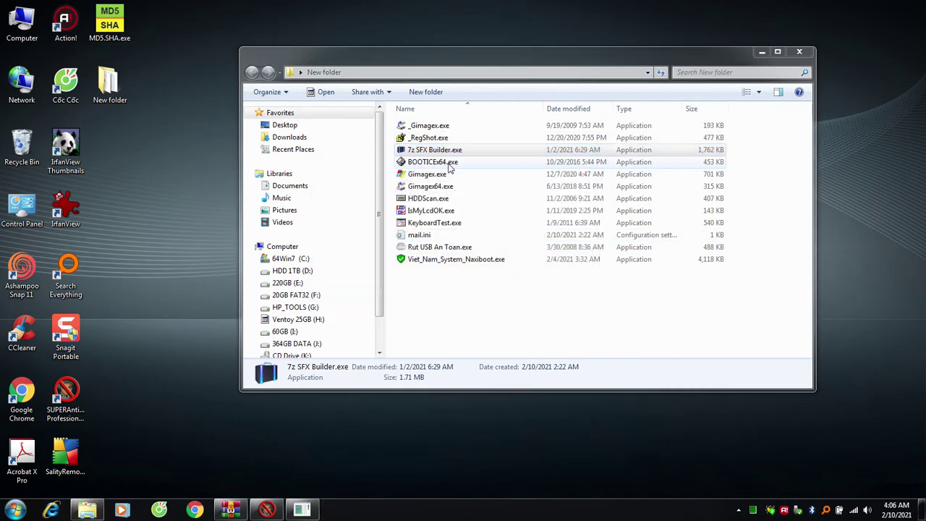
# Run BOOTICEx64.exe, check the taskbar's options for Start Task Manager, and close BOOTICE
pyautogui.doubleClick(442, 162)
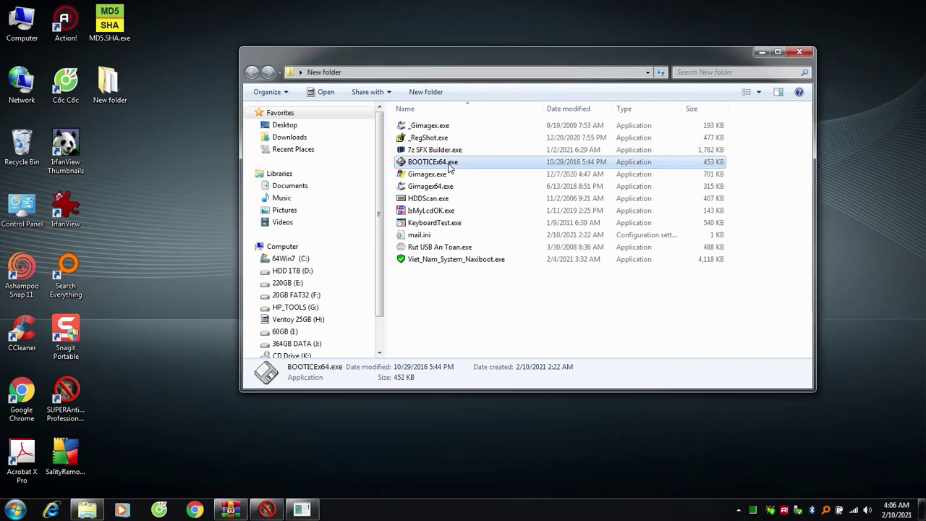
pyautogui.rightClick(586, 510)
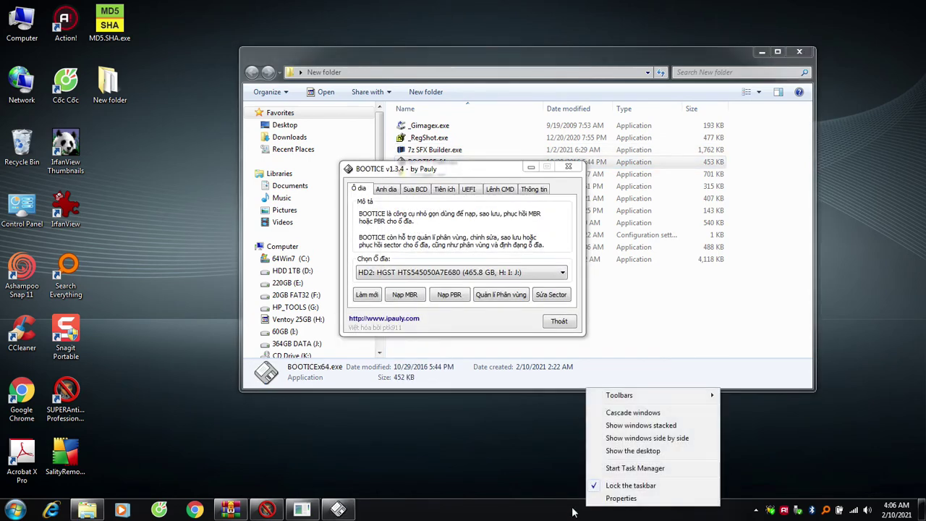
pyautogui.click(572, 511)
pyautogui.click(568, 167)
# Run Gimagex.exe, check the taskbar's Start Task Manager option, and minimize the GImageX v2 window
pyautogui.doubleClick(434, 174)
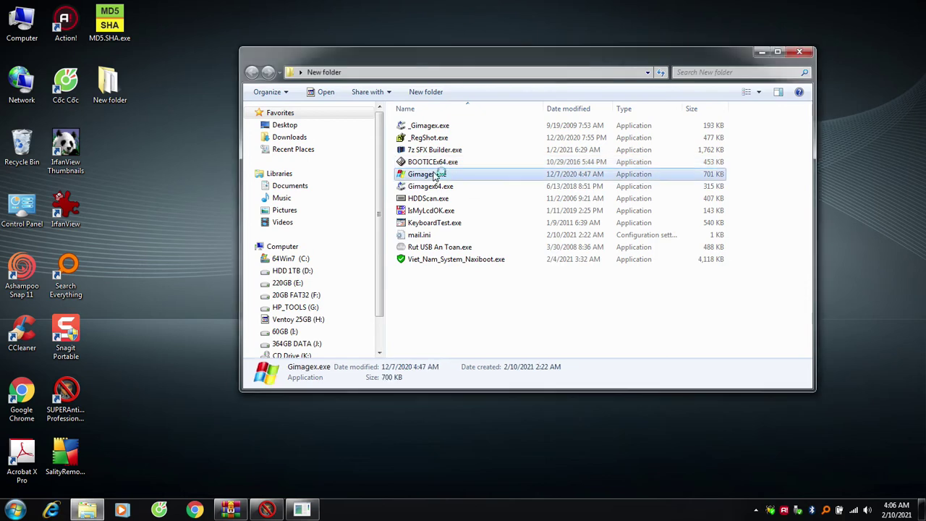
pyautogui.rightClick(599, 514)
pyautogui.click(565, 513)
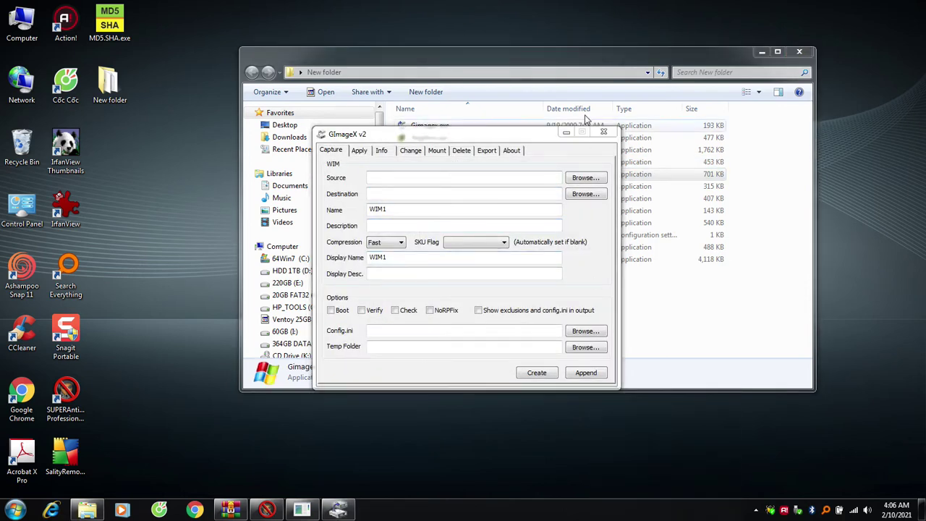
pyautogui.click(603, 132)
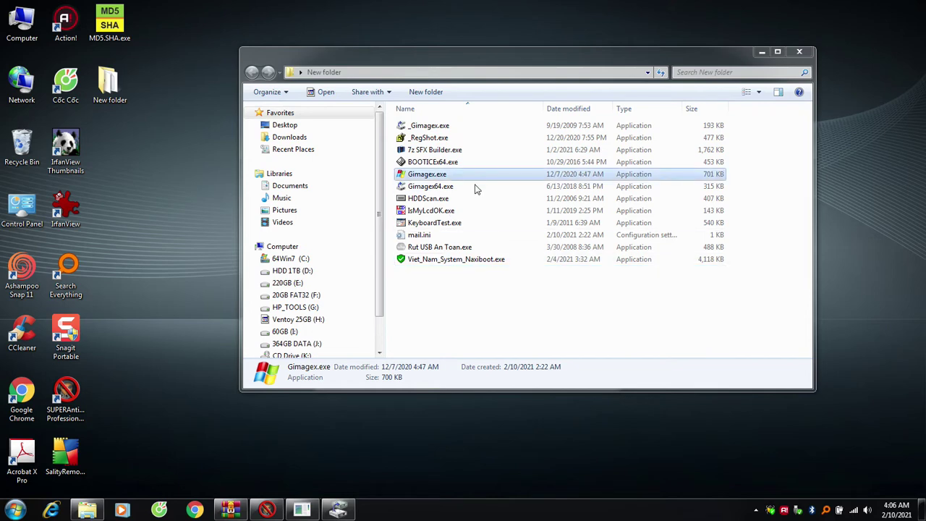
# Run Gimagex64.exe, check the taskbar's options for Start Task Manager, and close GImageX v2.2.0
pyautogui.doubleClick(444, 187)
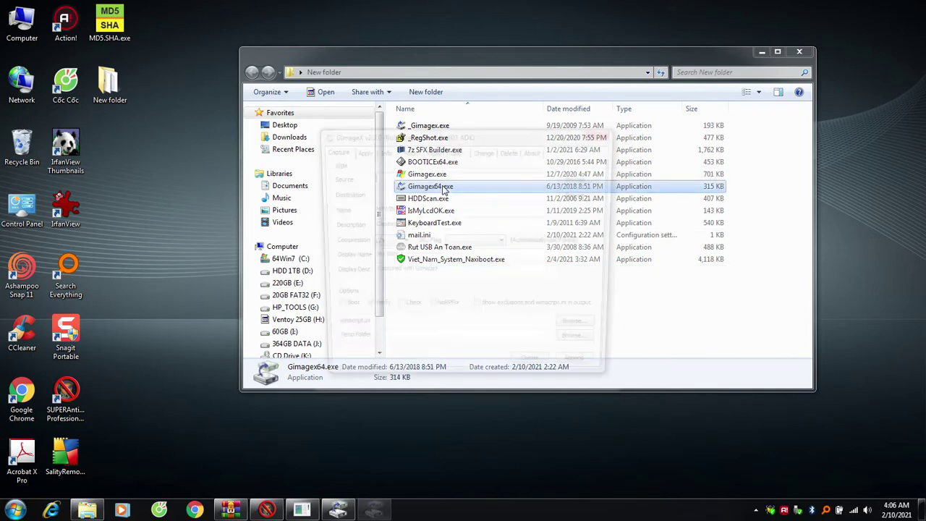
pyautogui.rightClick(581, 510)
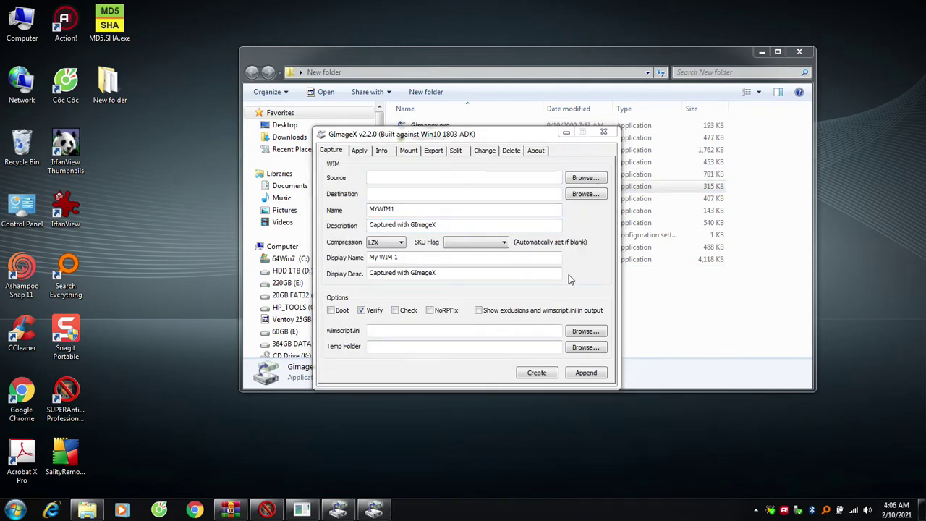
pyautogui.click(603, 131)
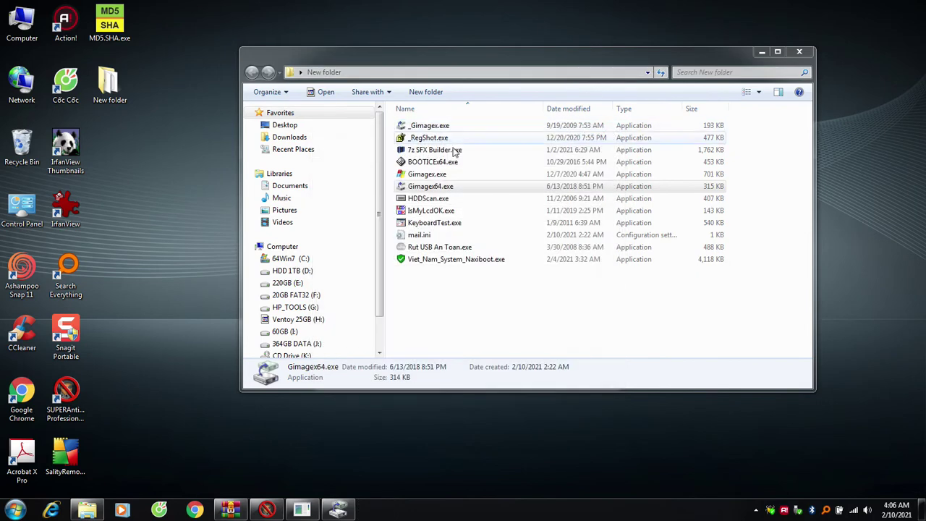
# Select the files from _Gimagex.exe to Gimagex64.exe and check the taskbar's Start Task Manager option
pyautogui.moveTo(391, 118); pyautogui.dragTo(446, 192)
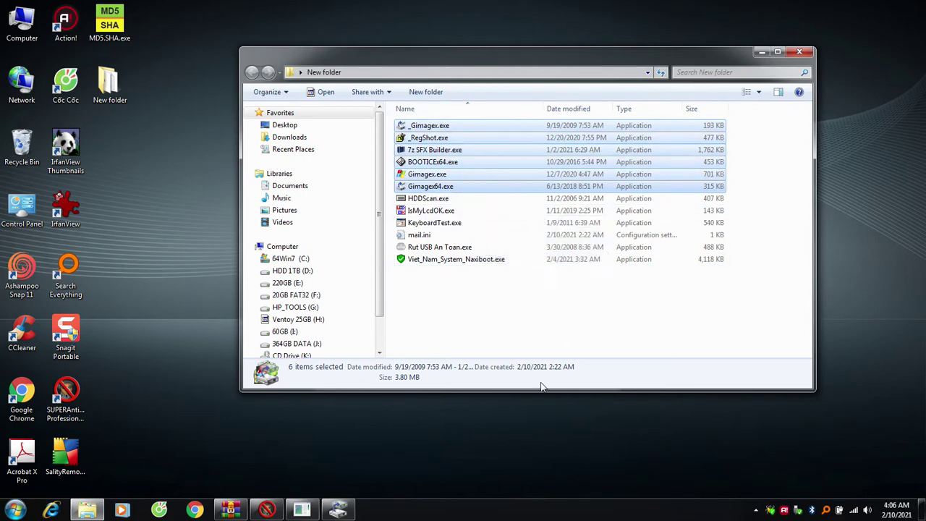
pyautogui.rightClick(589, 510)
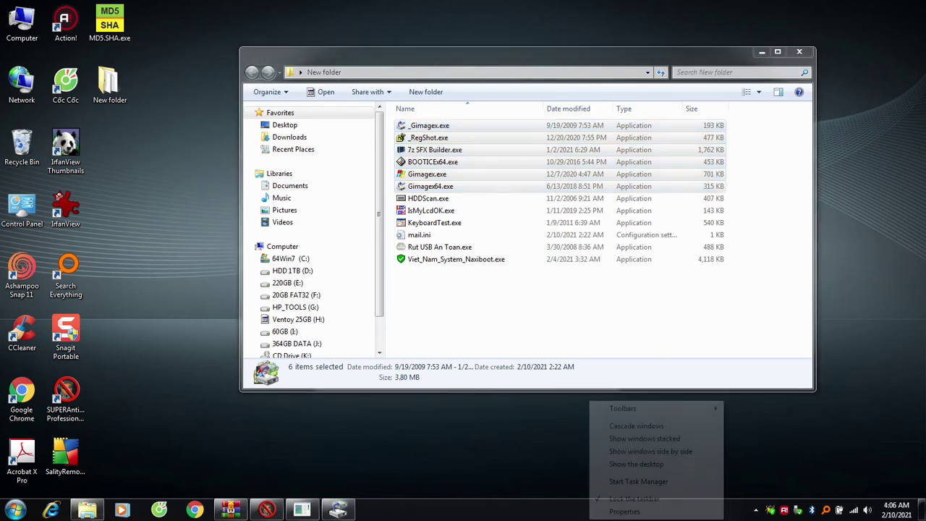
pyautogui.click(784, 511)
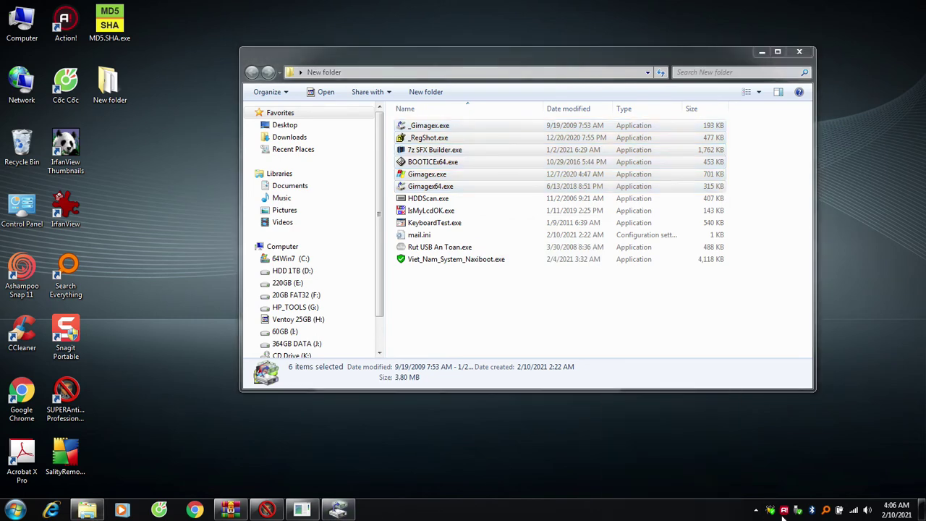
# Open SUPERAntiSpyware's Custom Scan setup, review the listed scan folders, and minimize the window
pyautogui.click(771, 511)
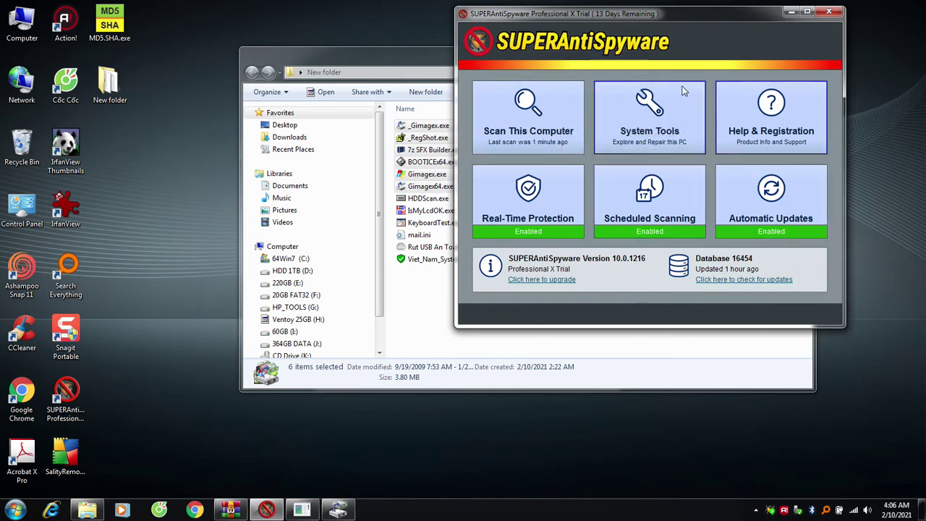
pyautogui.click(534, 130)
pyautogui.click(723, 271)
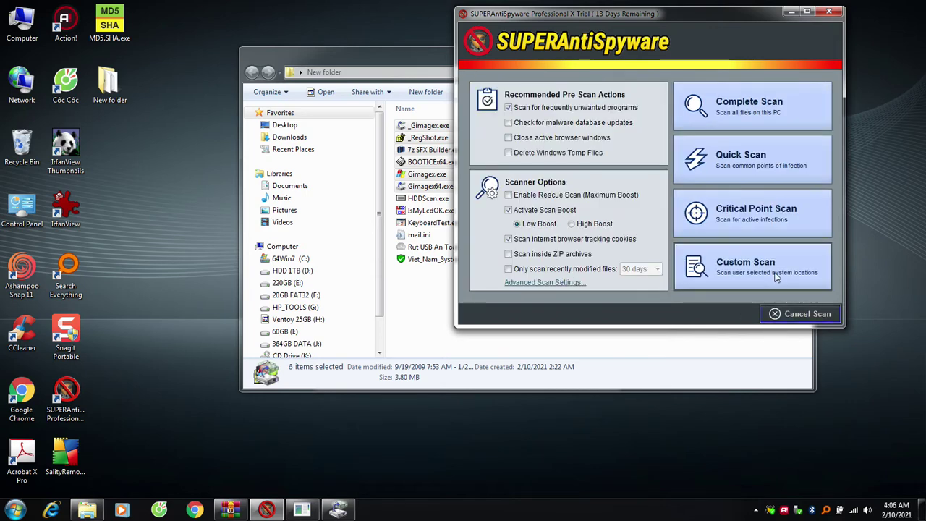
pyautogui.moveTo(591, 203)
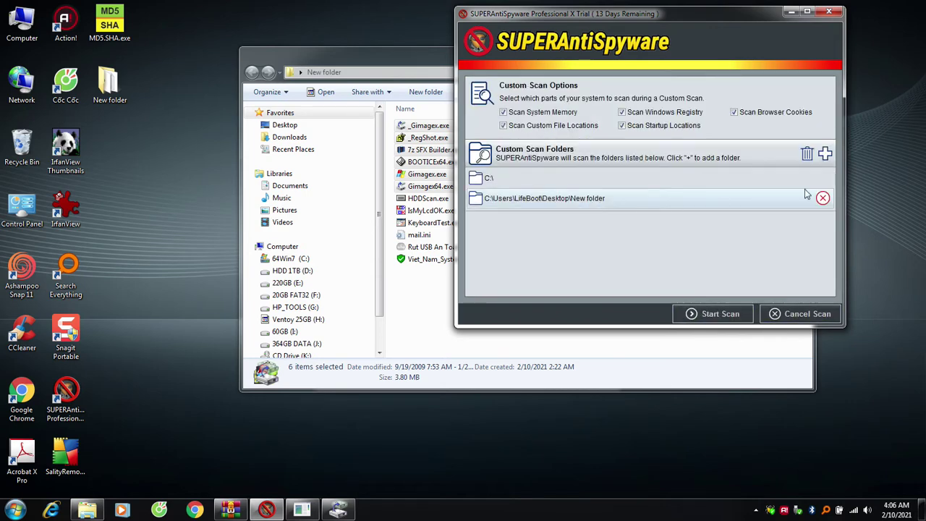
pyautogui.click(792, 12)
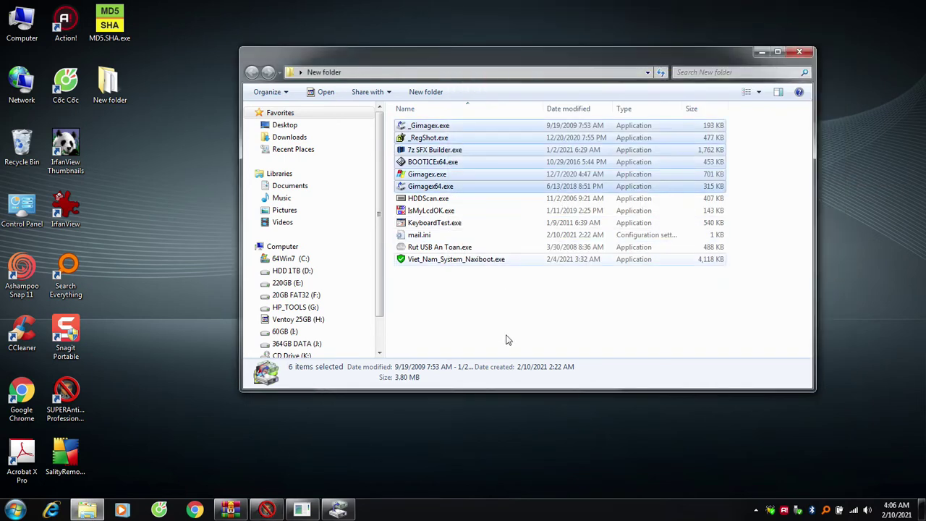
# Check the taskbar's options for Start Task Manager and clear the file selection in New folder
pyautogui.rightClick(612, 504)
pyautogui.click(200, 202)
pyautogui.click(131, 155)
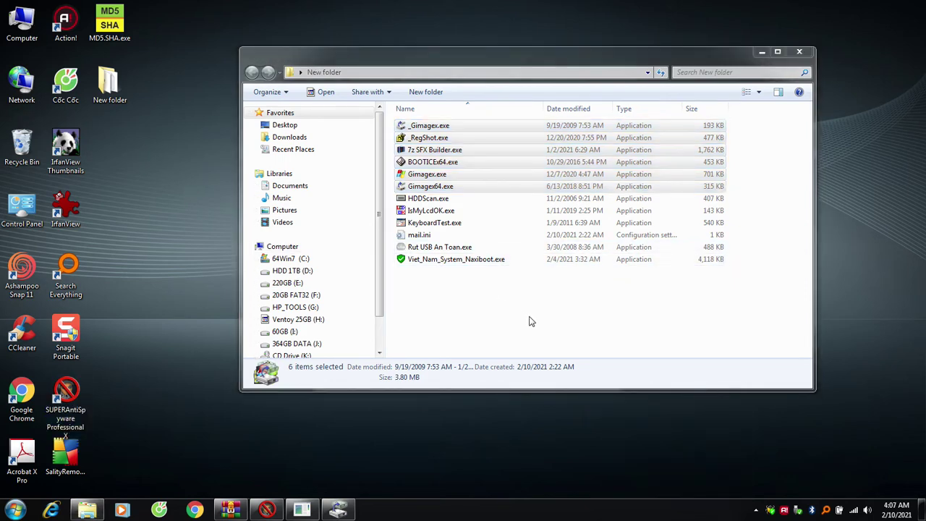
pyautogui.click(497, 308)
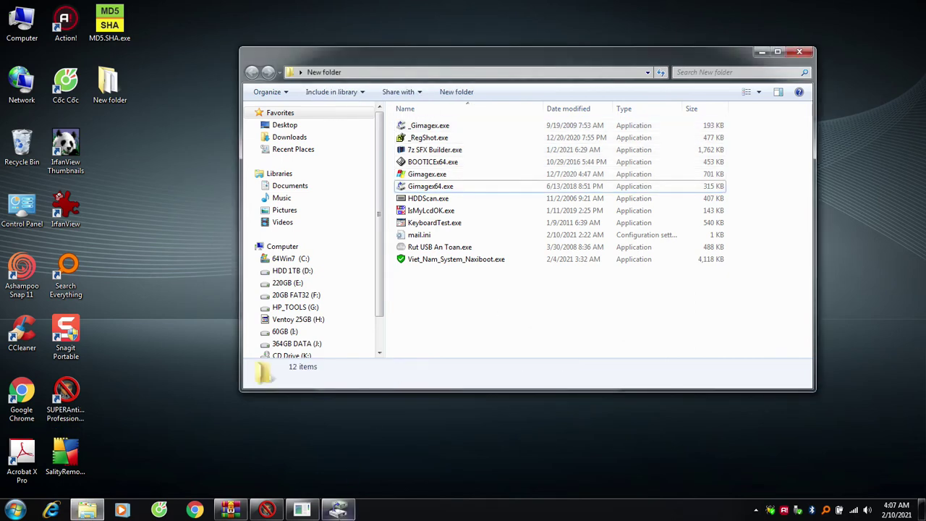
# Restore the GImageX v2 window and check the taskbar's options for Start Task Manager
pyautogui.click(351, 508)
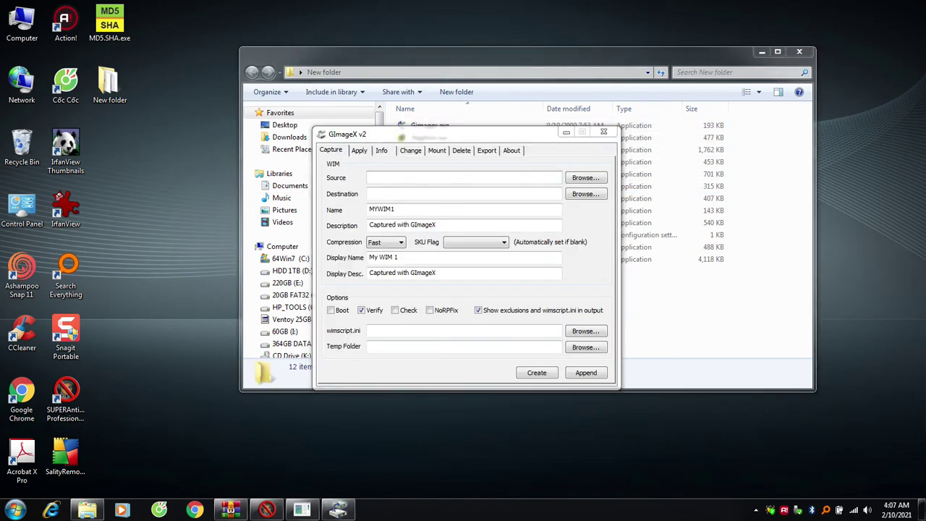
pyautogui.rightClick(388, 510)
pyautogui.rightClick(576, 513)
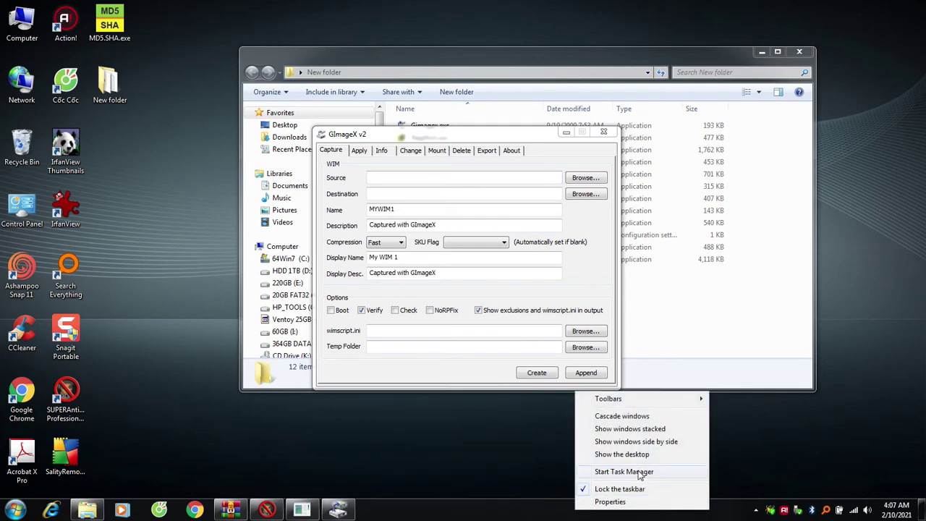
pyautogui.click(756, 510)
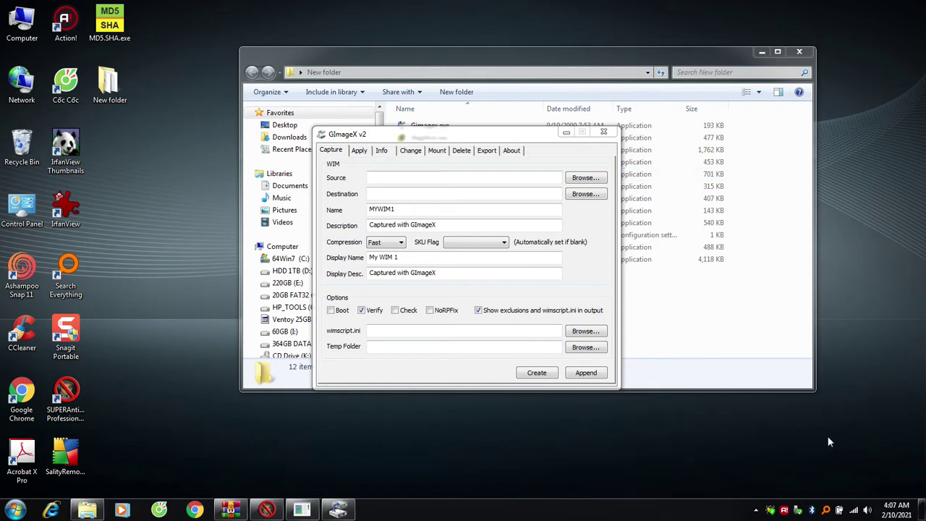
# Quit the background program with the orange icon among the hidden notification icons
pyautogui.click(756, 510)
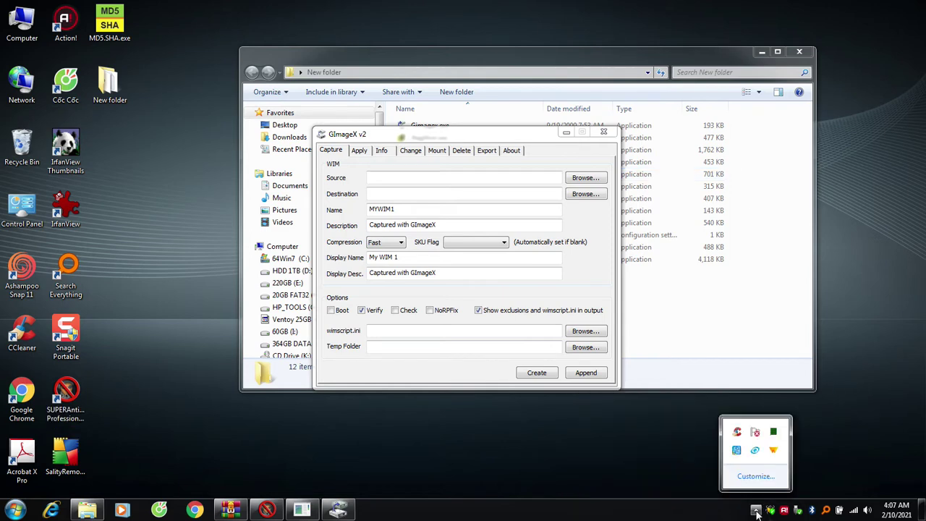
pyautogui.rightClick(774, 457)
pyautogui.click(684, 473)
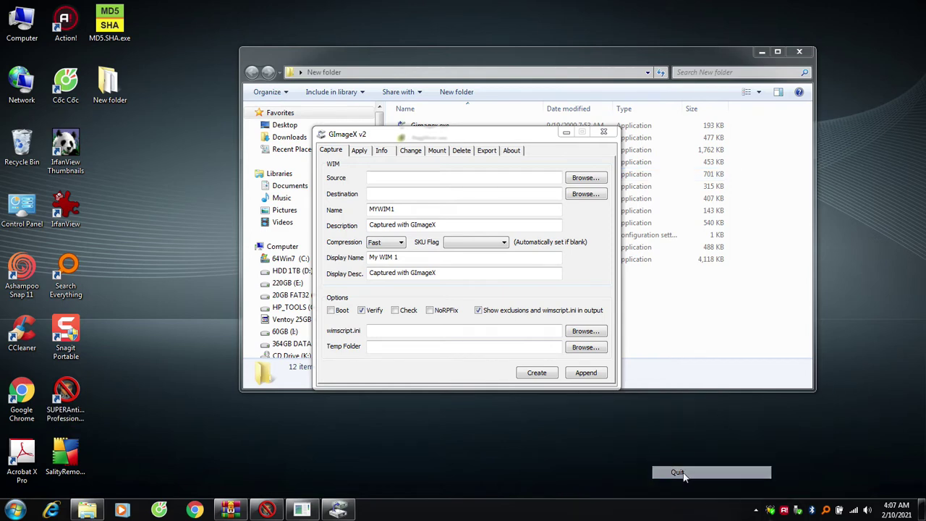
# Turn off the Verify option in GImageX v2 and minimize its window
pyautogui.moveTo(490, 136); pyautogui.dragTo(287, 204)
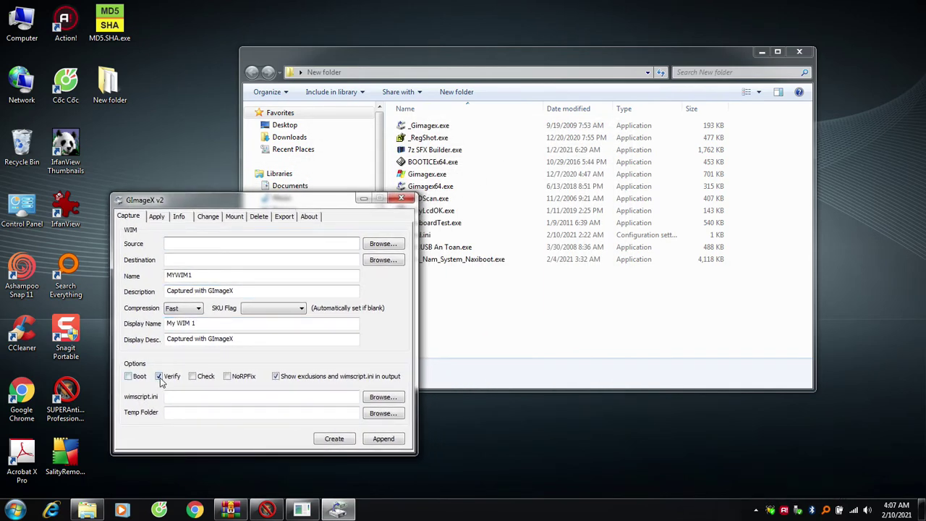
pyautogui.click(160, 380)
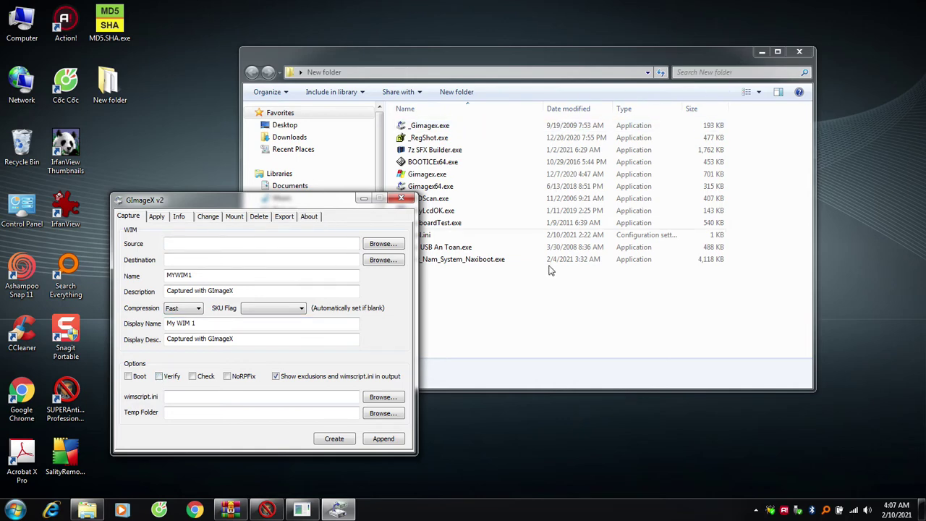
pyautogui.click(579, 337)
pyautogui.click(193, 199)
pyautogui.click(364, 203)
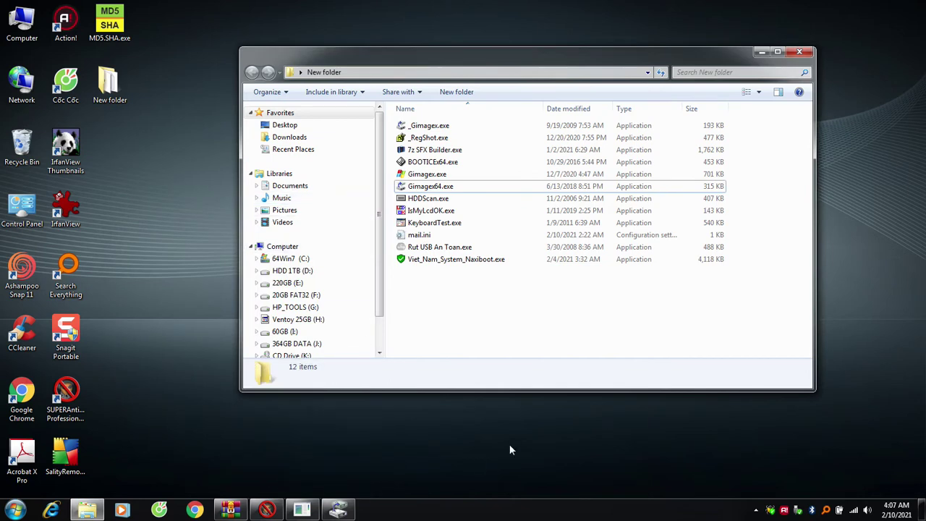
# Inspect the taskbar's options for Start Task Manager with GImageX minimized
pyautogui.rightClick(570, 518)
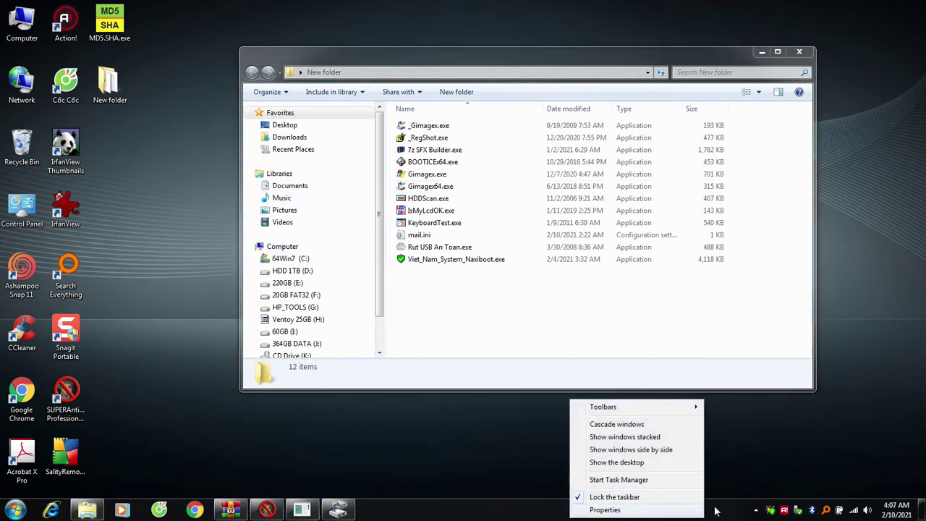
pyautogui.click(499, 284)
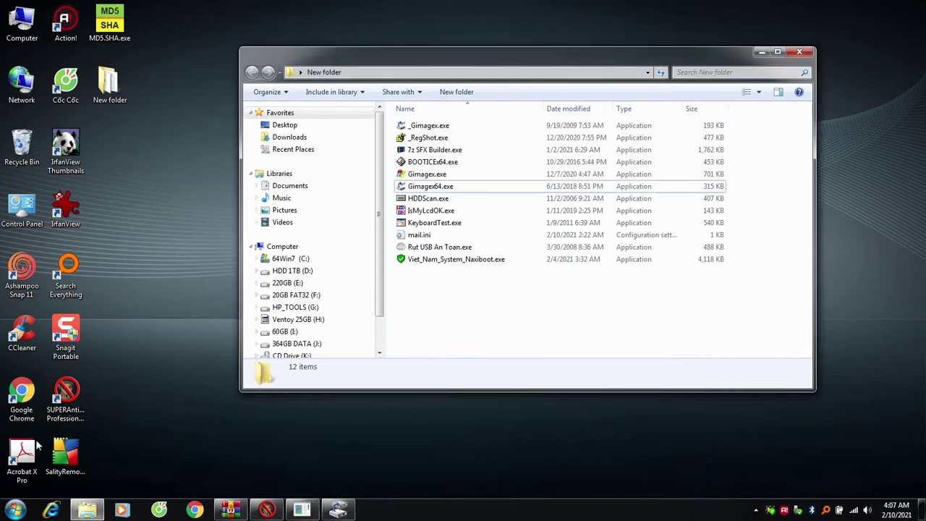
# Try to run SalityRemover from the desktop and check the taskbar's options for Start Task Manager
pyautogui.click(64, 455)
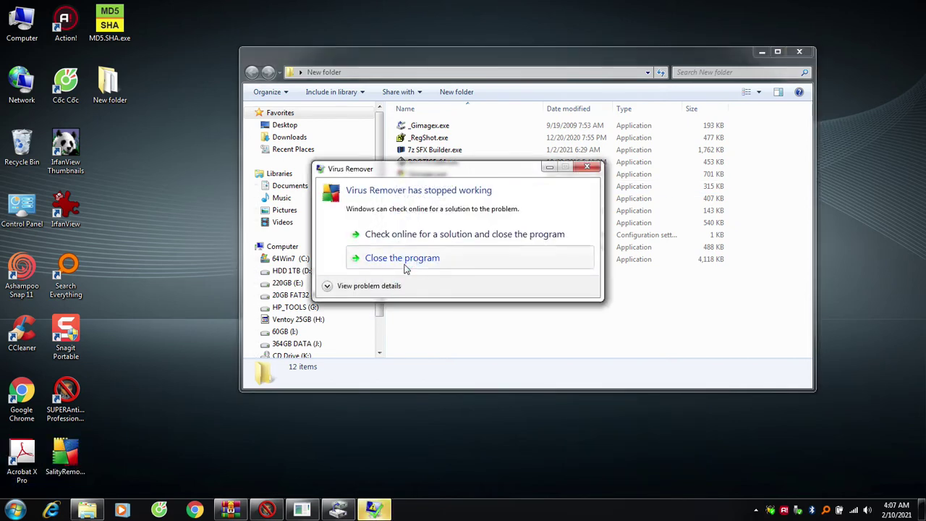
pyautogui.click(409, 318)
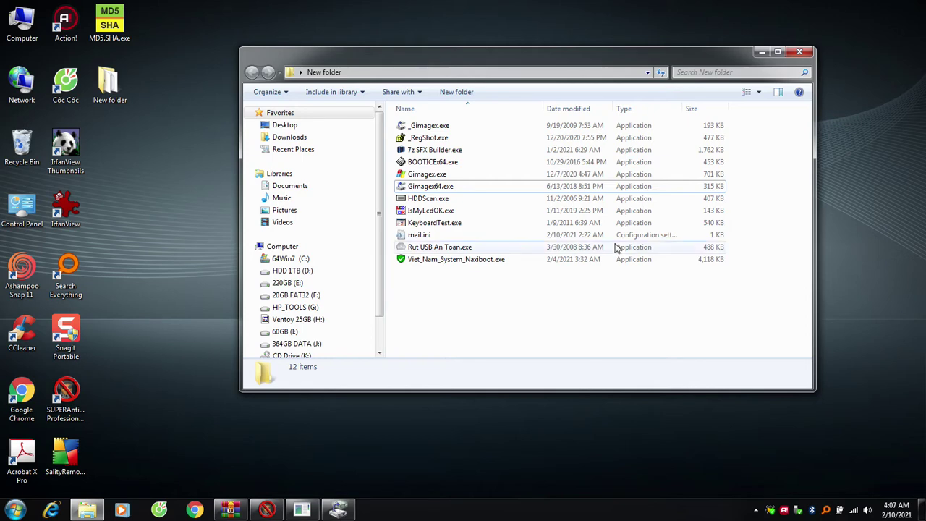
pyautogui.rightClick(599, 504)
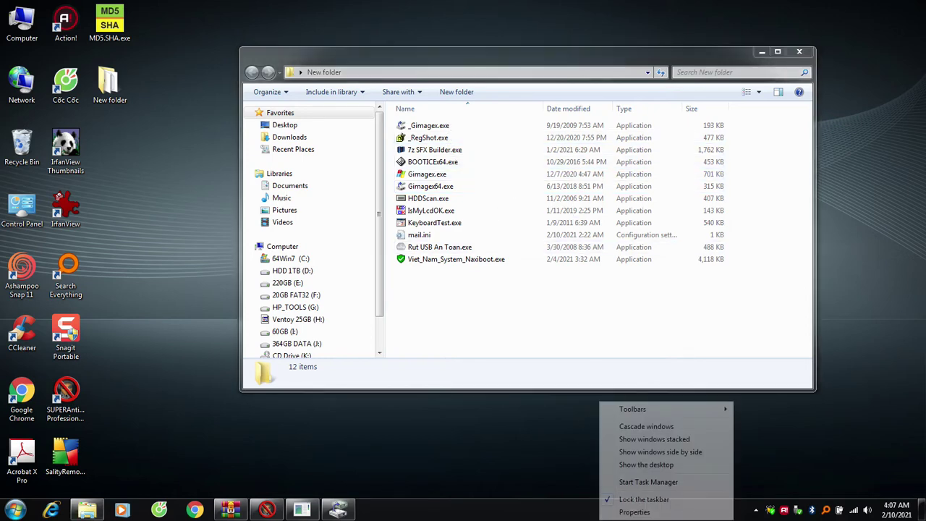
pyautogui.click(189, 189)
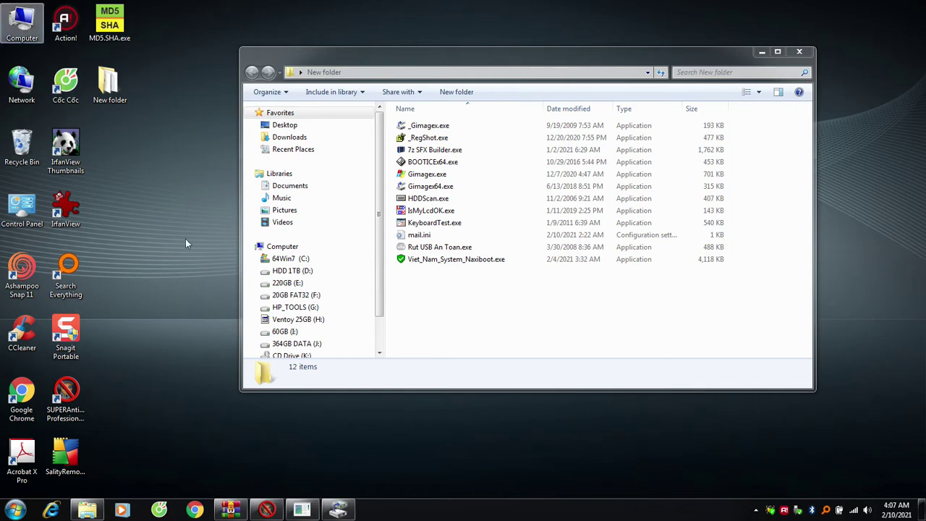
pyautogui.rightClick(556, 510)
pyautogui.click(770, 510)
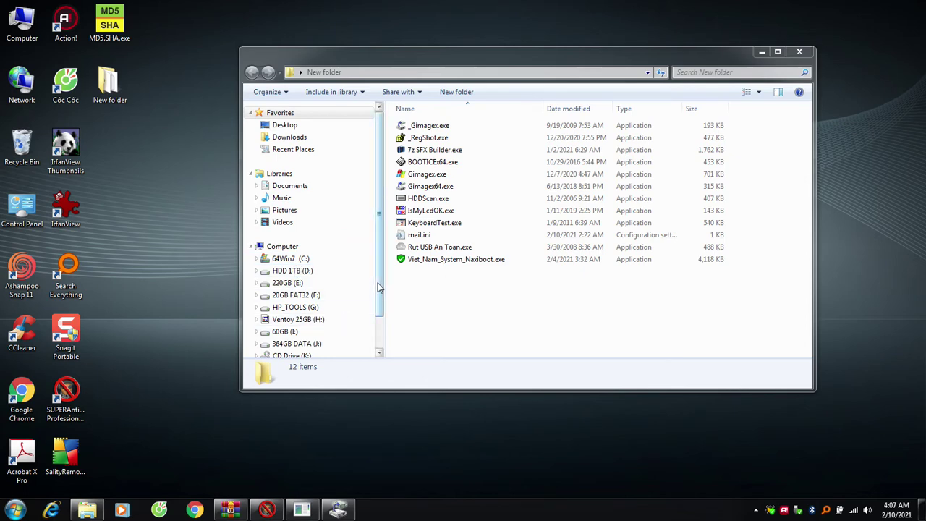
# Open the File Nhiem Sality folder inside __XXXX on the 60GB (I:) drive
pyautogui.moveTo(377, 287); pyautogui.dragTo(383, 328)
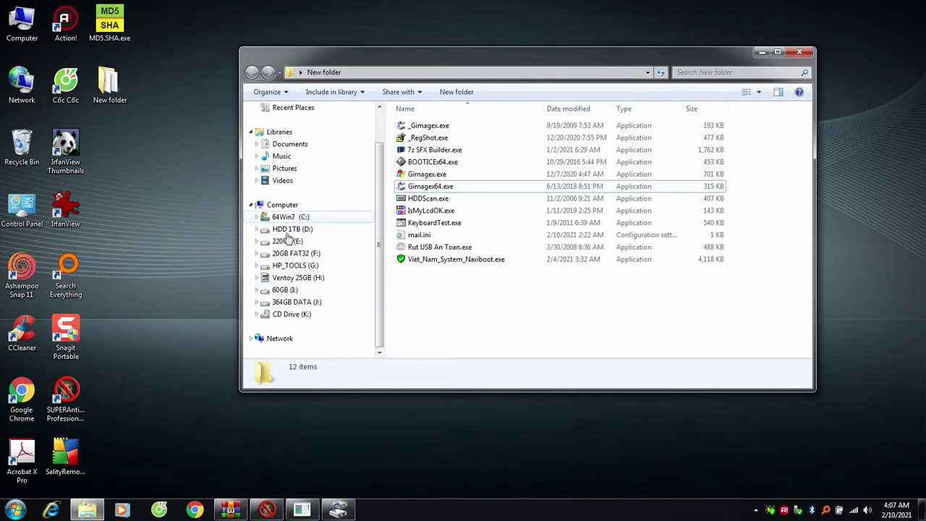
pyautogui.click(283, 290)
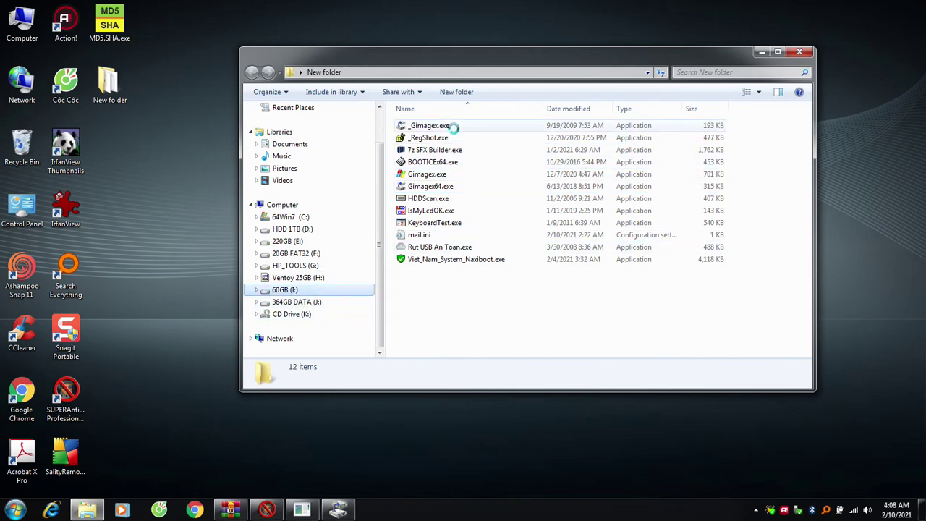
pyautogui.doubleClick(434, 148)
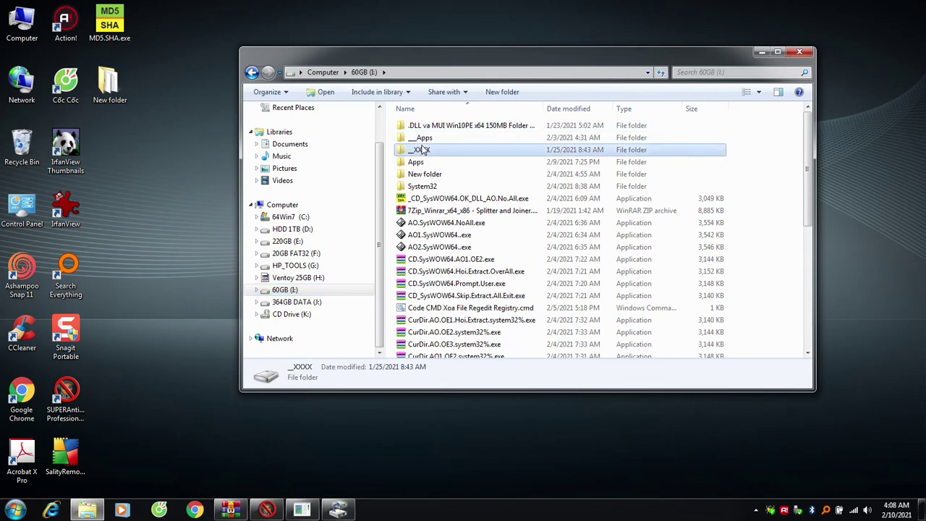
pyautogui.doubleClick(437, 149)
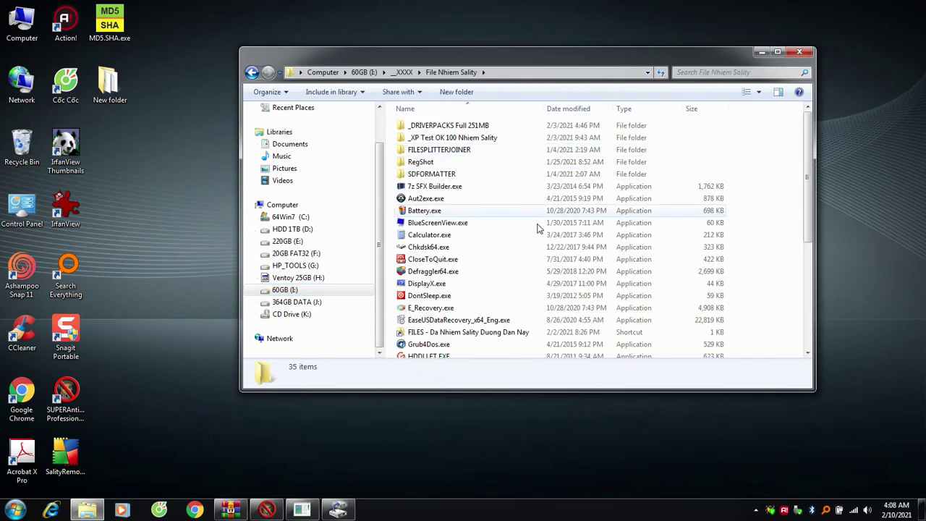
# Select HDDScan.exe in the File Nhiem Sality folder and check the taskbar's options before running it
pyautogui.click(463, 332)
pyautogui.scroll(-2, 467, 304)
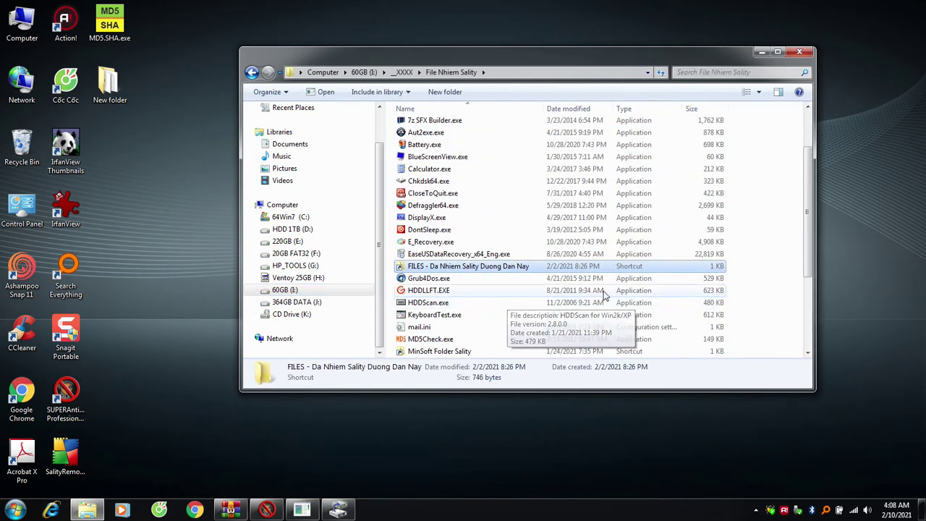
pyautogui.click(449, 302)
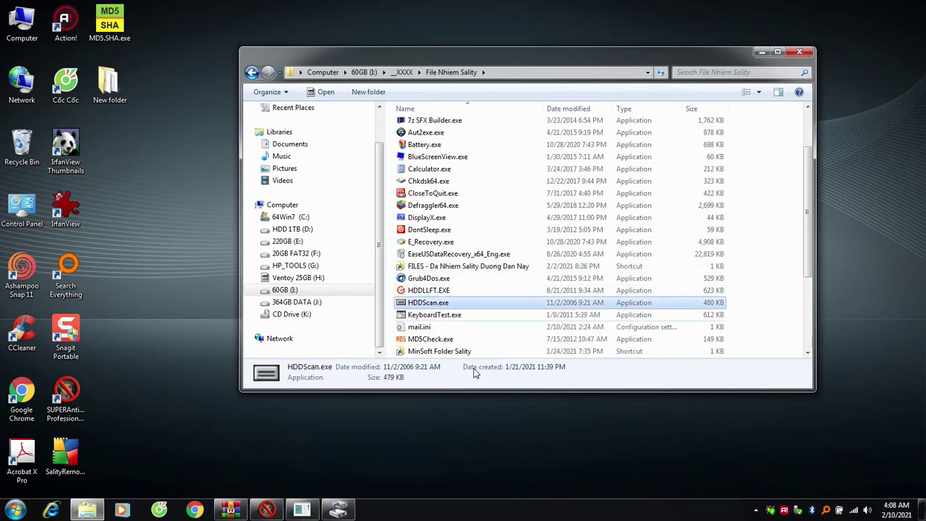
pyautogui.rightClick(533, 506)
pyautogui.click(479, 402)
# Run HDDScan.exe, check the taskbar's options for Start Task Manager during startup, and close the HDDScan window
pyautogui.doubleClick(443, 304)
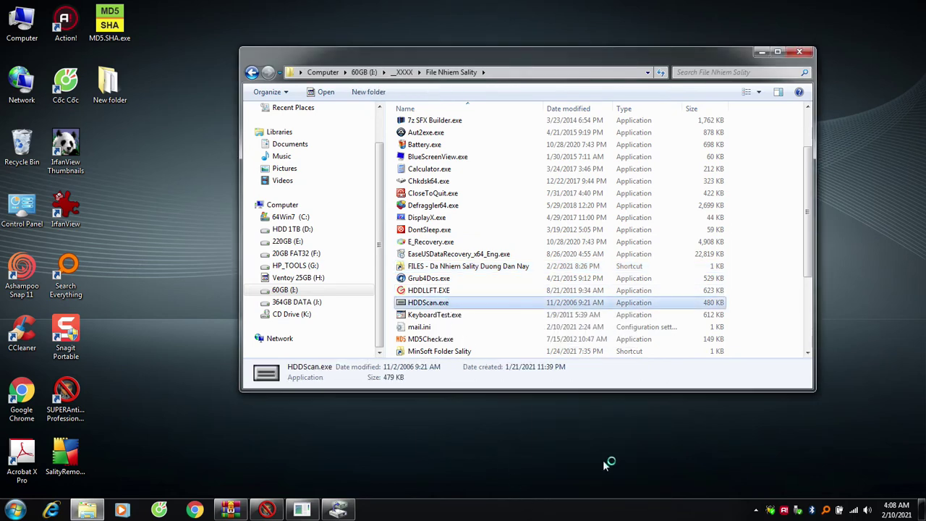
pyautogui.rightClick(579, 514)
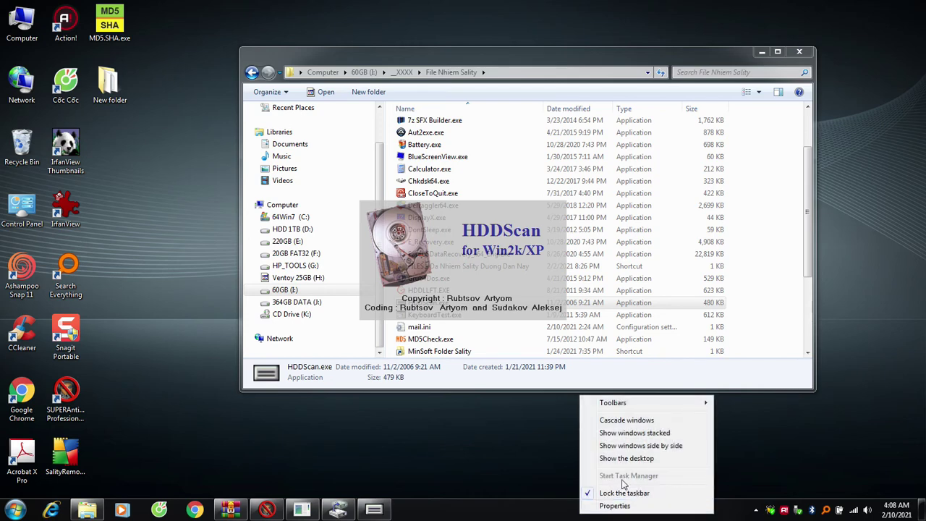
pyautogui.click(504, 449)
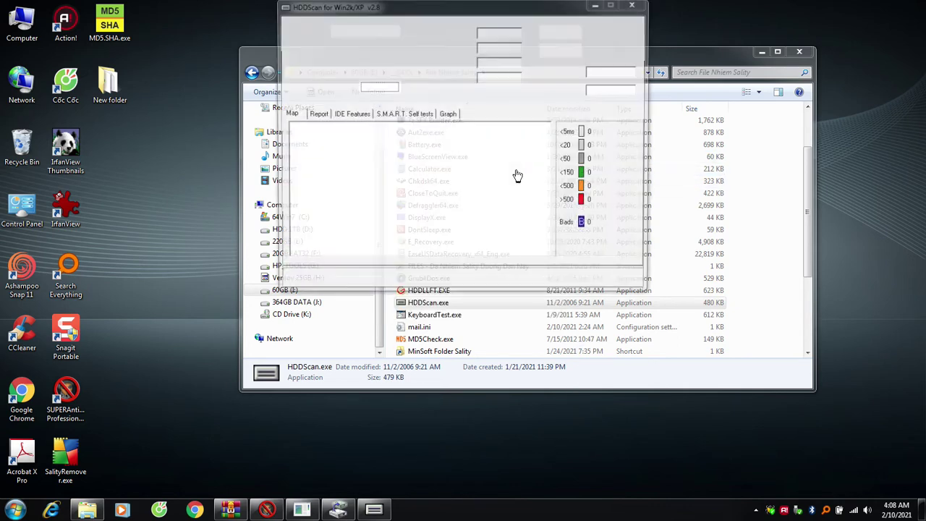
pyautogui.click(634, 6)
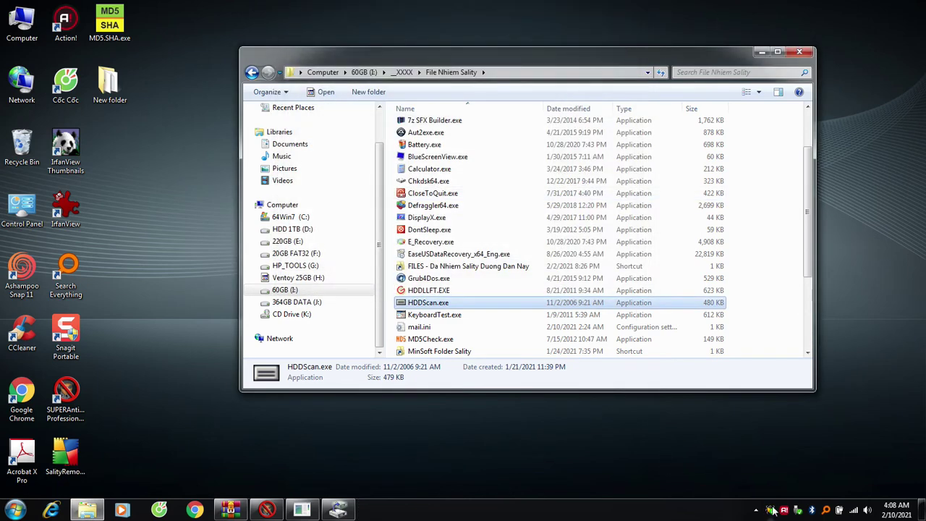
# Start the custom scan in SUPERAntiSpyware and stop it early, continuing without completing the scan
pyautogui.click(266, 509)
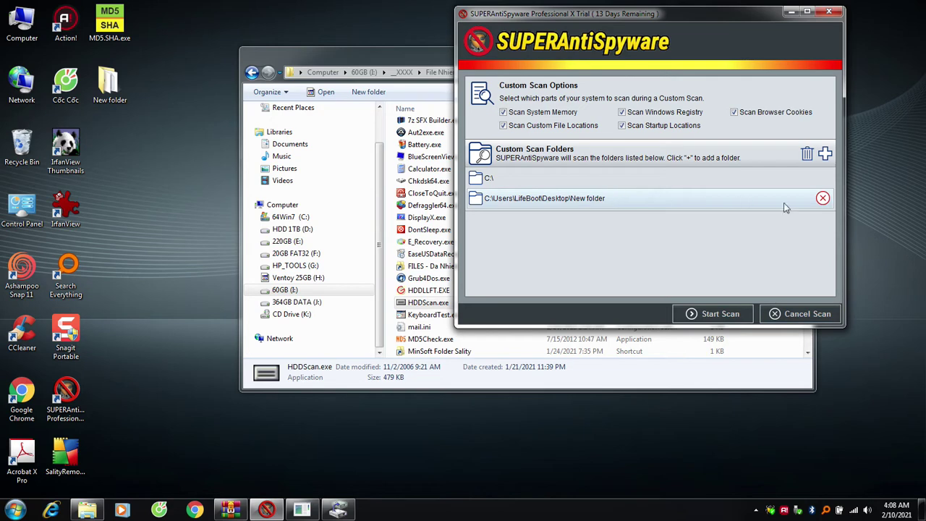
pyautogui.click(716, 314)
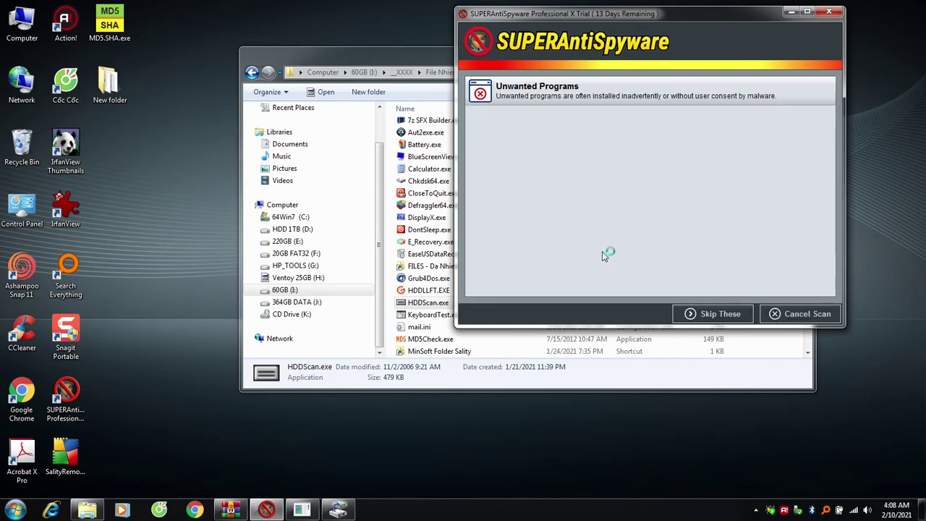
pyautogui.click(544, 347)
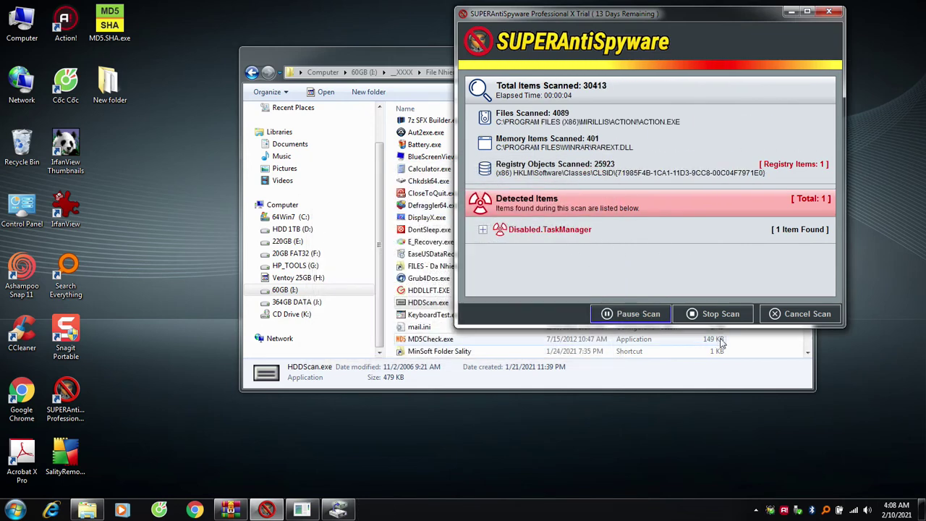
pyautogui.click(716, 314)
pyautogui.click(515, 293)
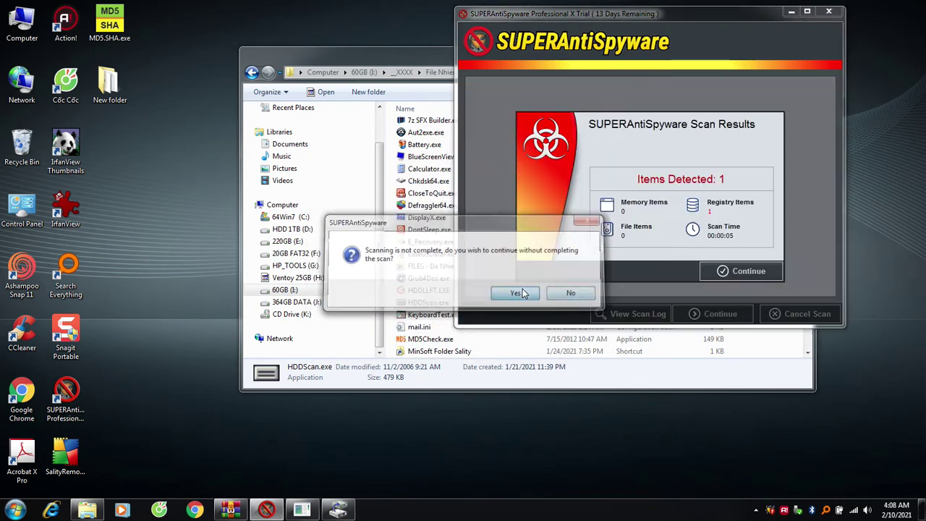
# Remove the detected Disabled.TaskManager item in SUPERAntiSpyware and postpone the reboot
pyautogui.click(740, 273)
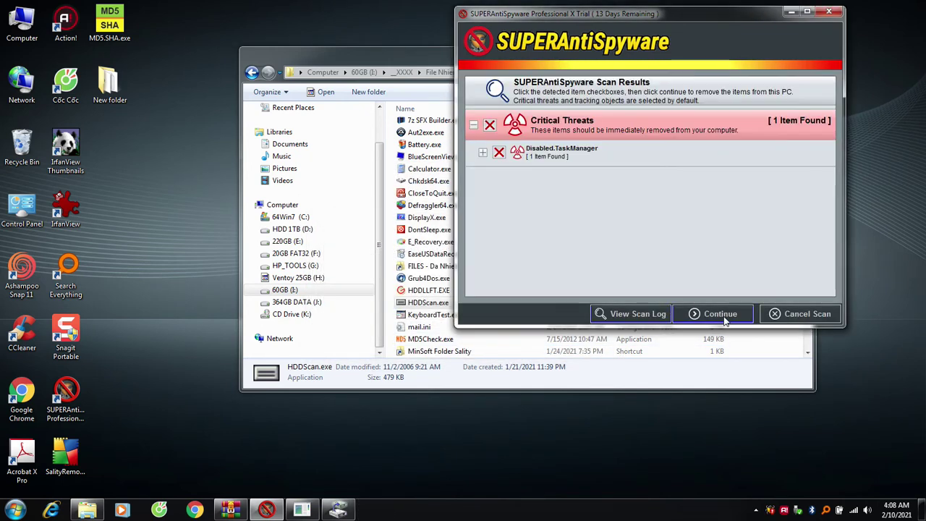
pyautogui.click(724, 315)
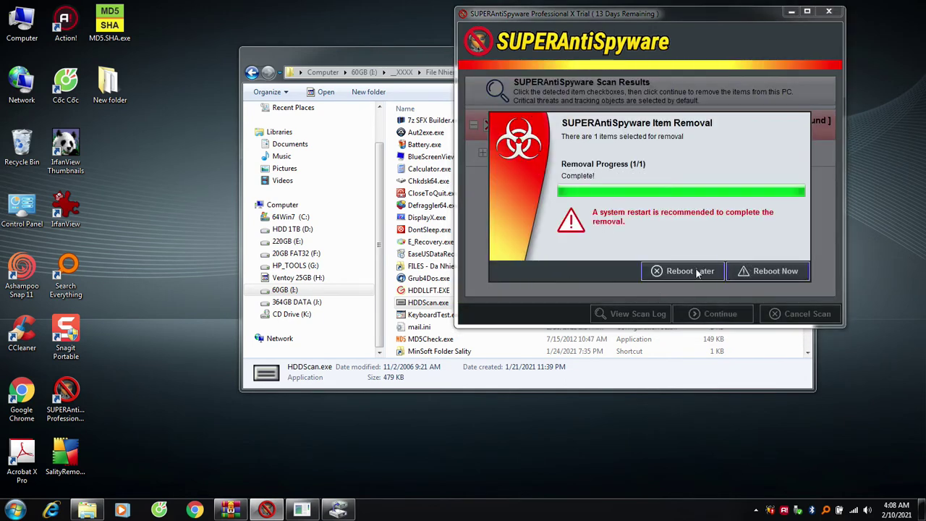
pyautogui.click(694, 271)
# Check the taskbar's options for Start Task Manager and minimize the SUPERAntiSpyware window
pyautogui.rightClick(572, 517)
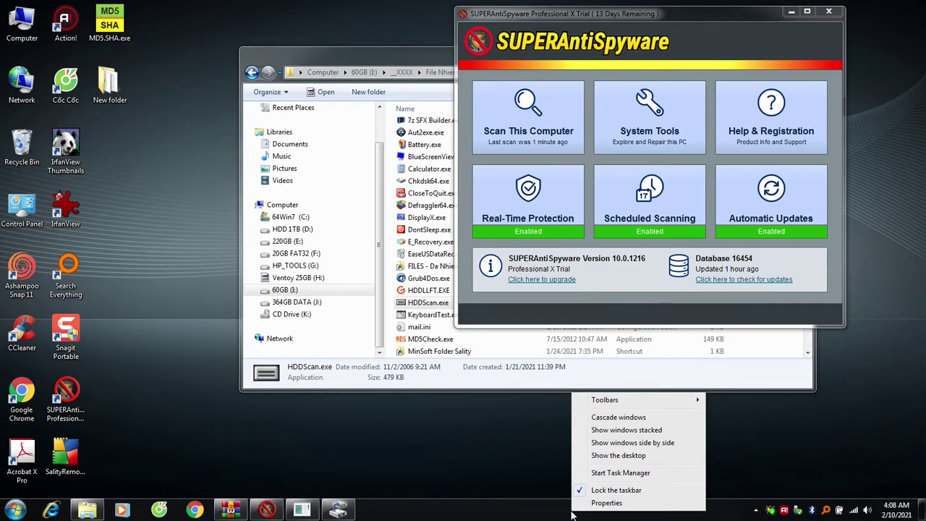
pyautogui.press('Escape')
pyautogui.click(789, 12)
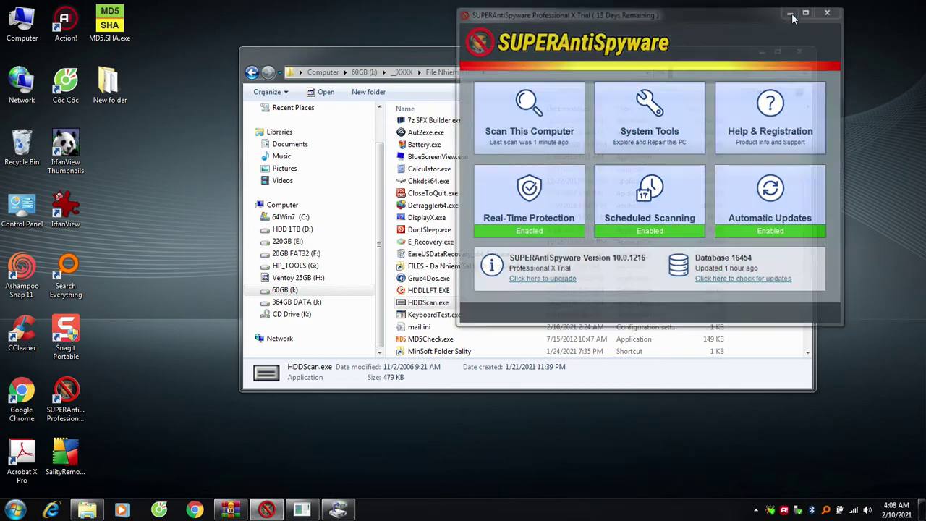
# Bring up Windows Task Manager to examine the running processes, move the File Nhiem Sality window clear of it, and minimize Task Manager
pyautogui.rightClick(626, 510)
pyautogui.click(676, 480)
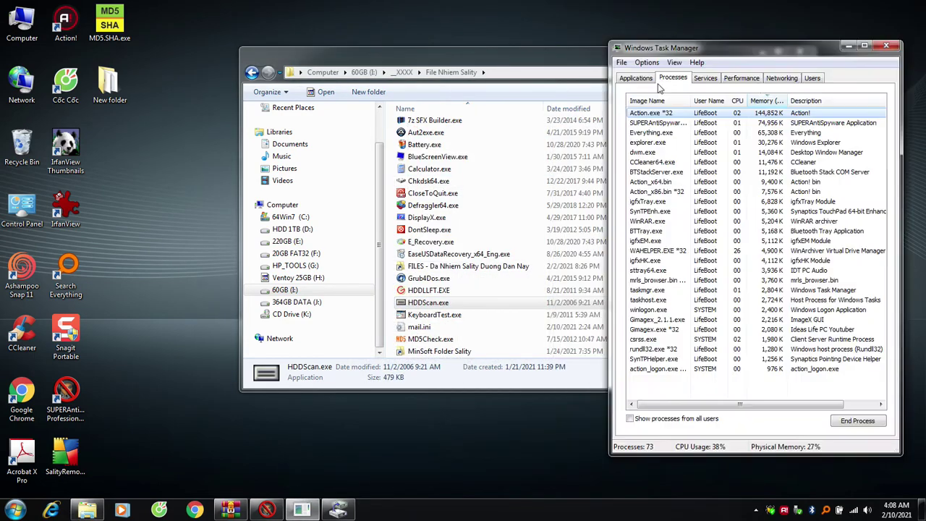
pyautogui.click(694, 123)
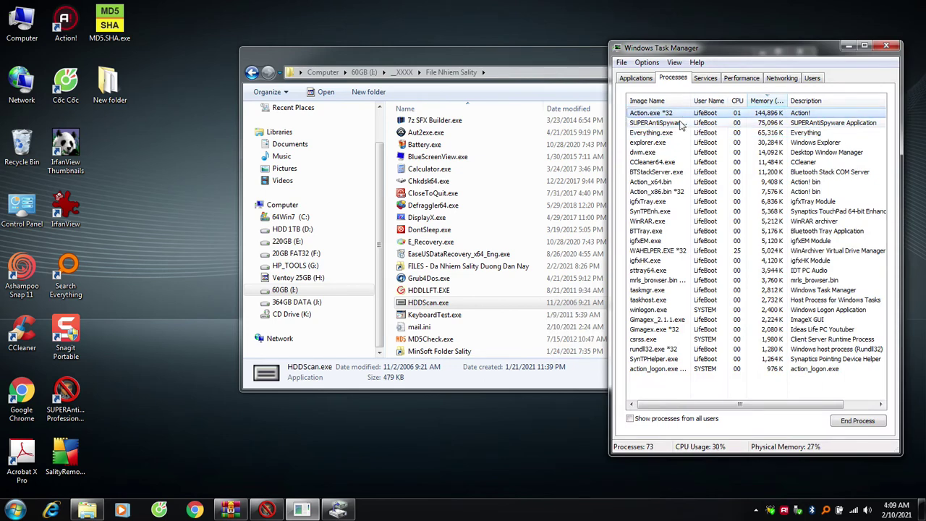
pyautogui.click(673, 134)
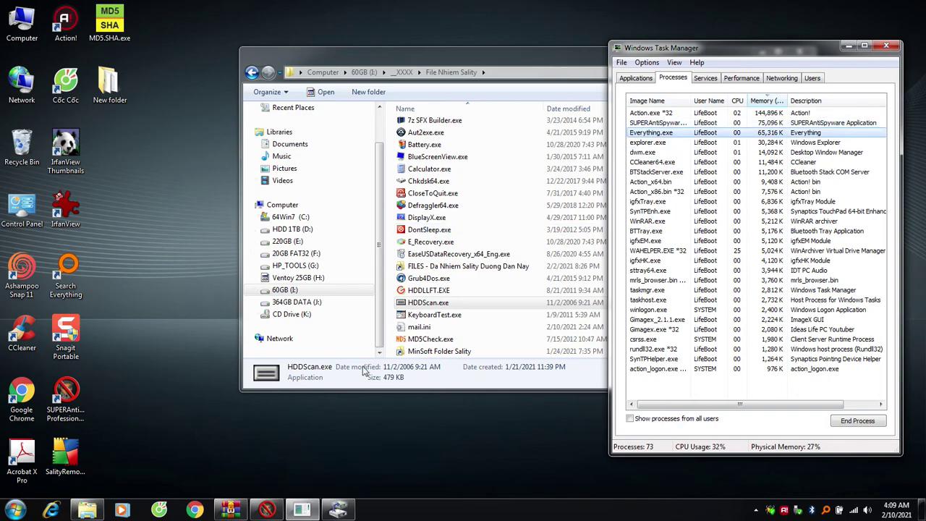
pyautogui.moveTo(450, 52); pyautogui.dragTo(349, 49)
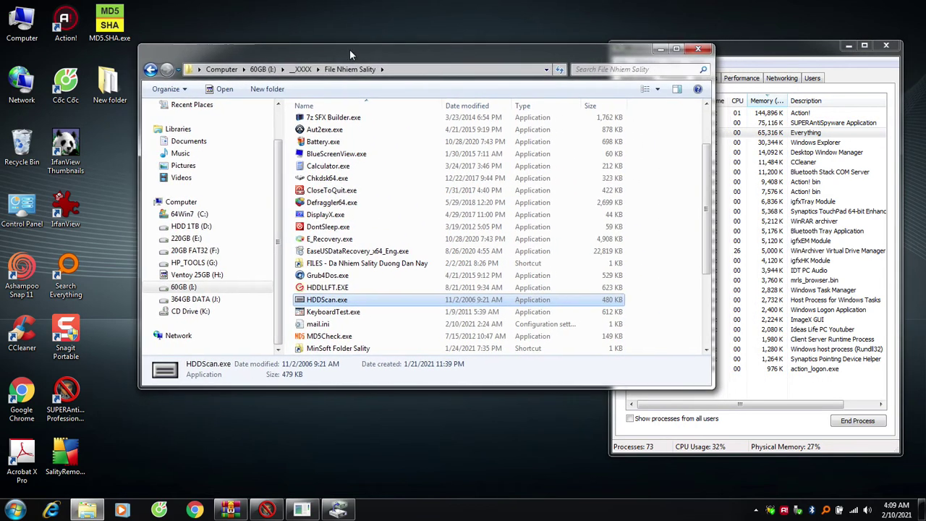
pyautogui.click(842, 43)
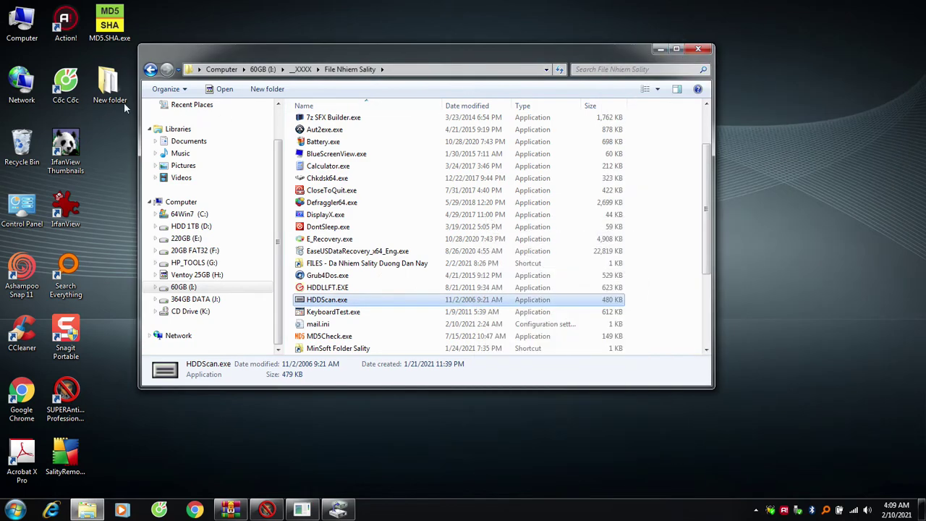
# Run _Gimagex.exe from the desktop's New folder, close GImageX v2, and check the taskbar's options for Start Task Manager
pyautogui.doubleClick(124, 102)
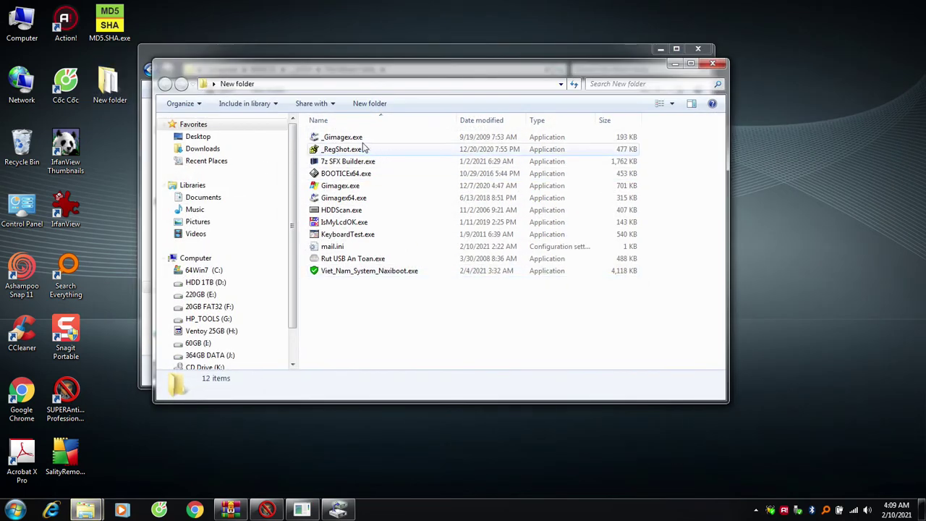
pyautogui.doubleClick(342, 137)
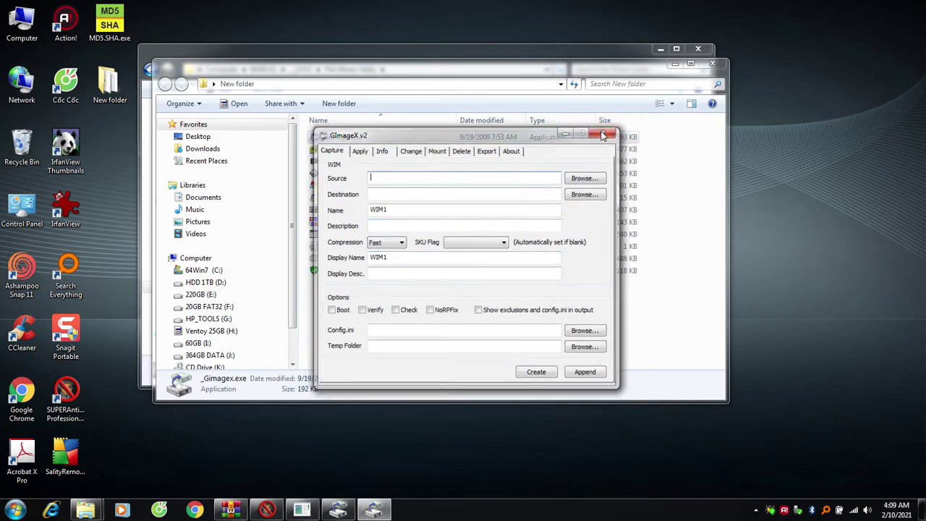
pyautogui.click(604, 136)
pyautogui.rightClick(619, 510)
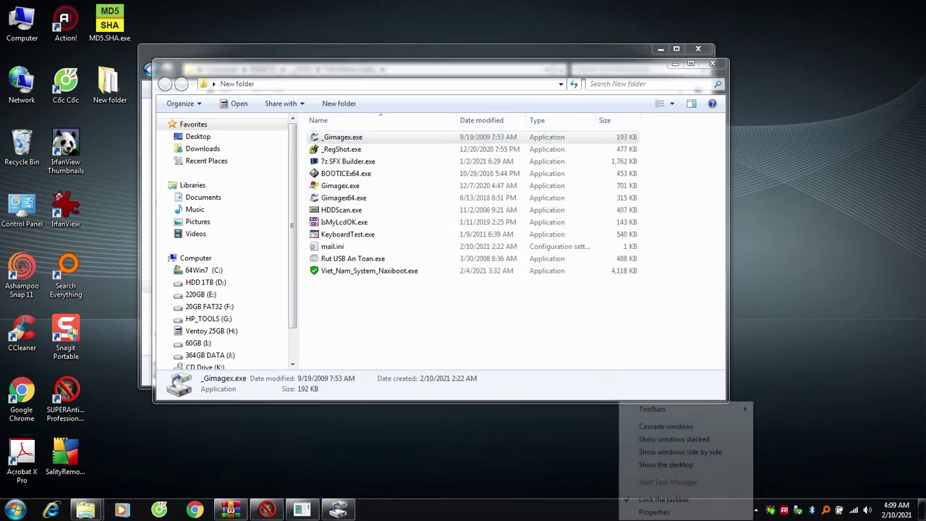
pyautogui.press('Escape')
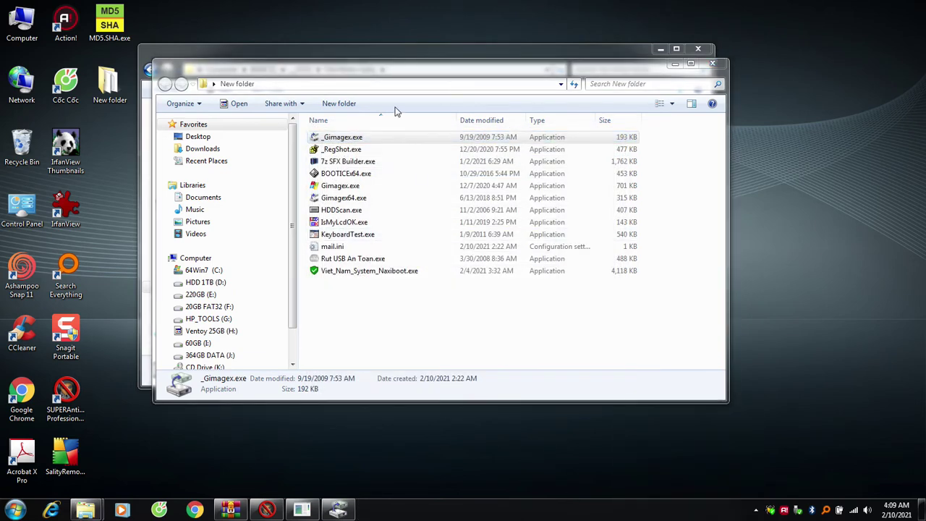
# Move the New folder window off the File Nhiem Sality window and recheck the taskbar's options for Start Task Manager
pyautogui.moveTo(423, 75); pyautogui.dragTo(549, 139)
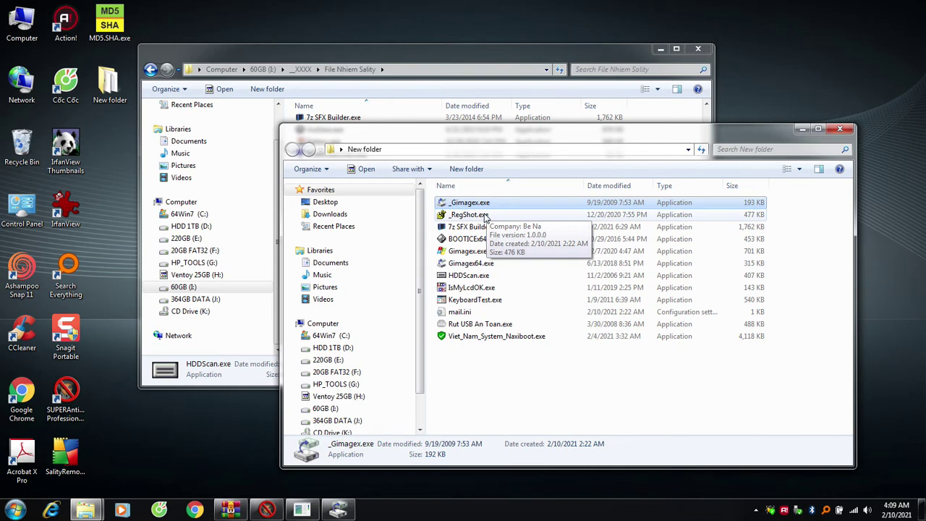
pyautogui.rightClick(575, 510)
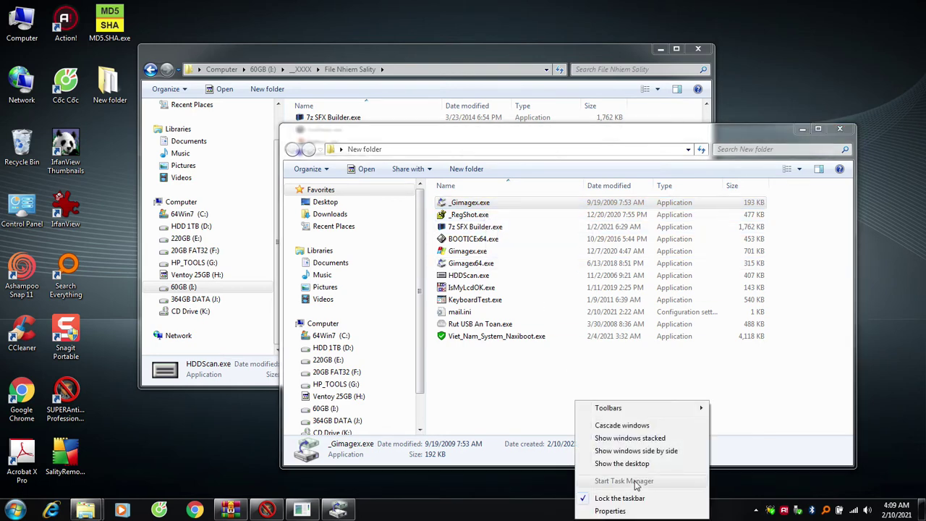
pyautogui.click(376, 495)
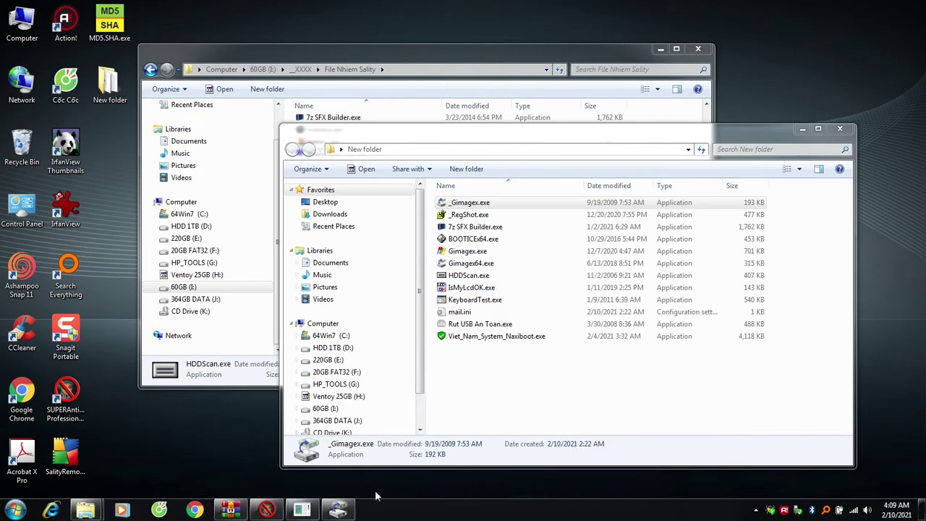
# Restore SUPERAntiSpyware and start a custom scan of the listed C:\ and desktop New folder locations with all custom scan options enabled
pyautogui.click(266, 510)
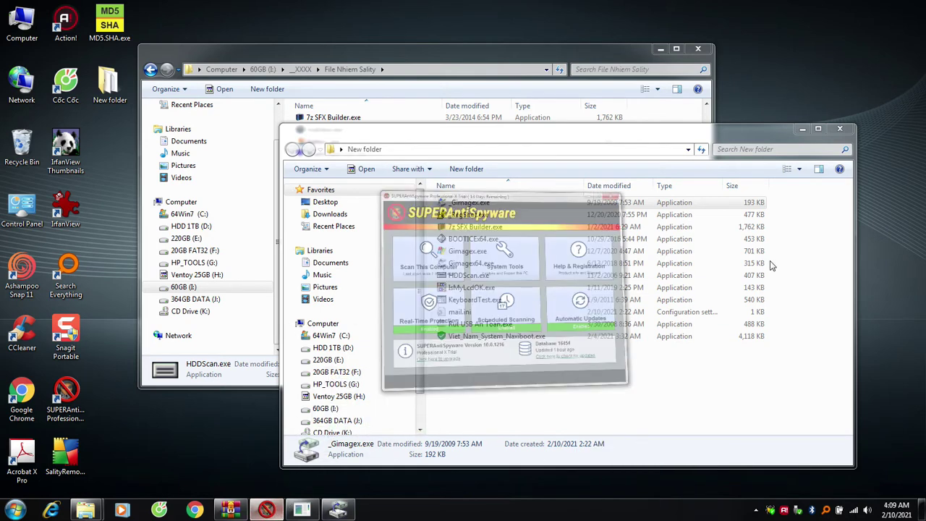
pyautogui.click(535, 123)
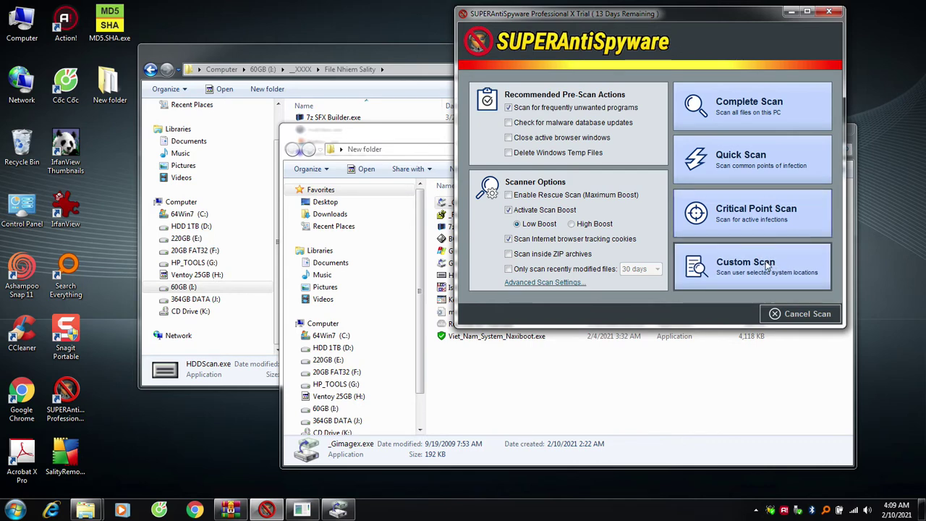
pyautogui.click(722, 253)
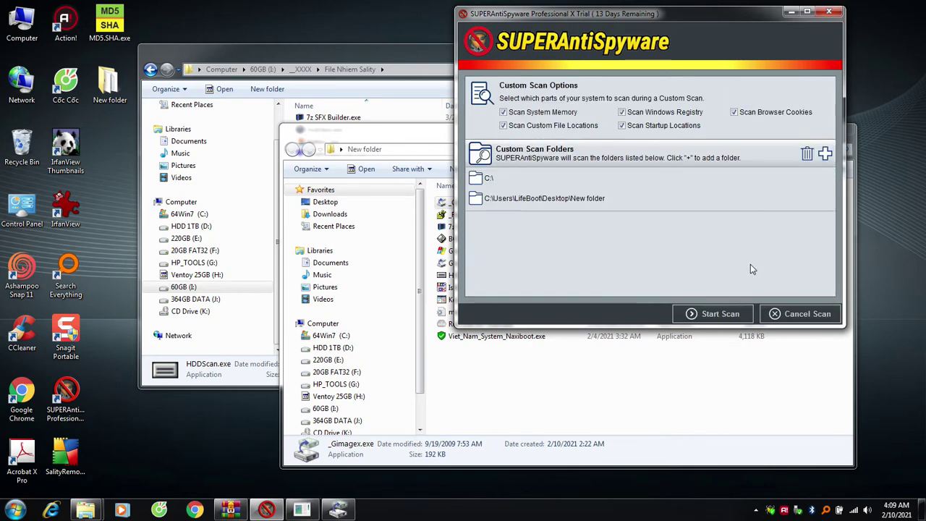
pyautogui.click(741, 315)
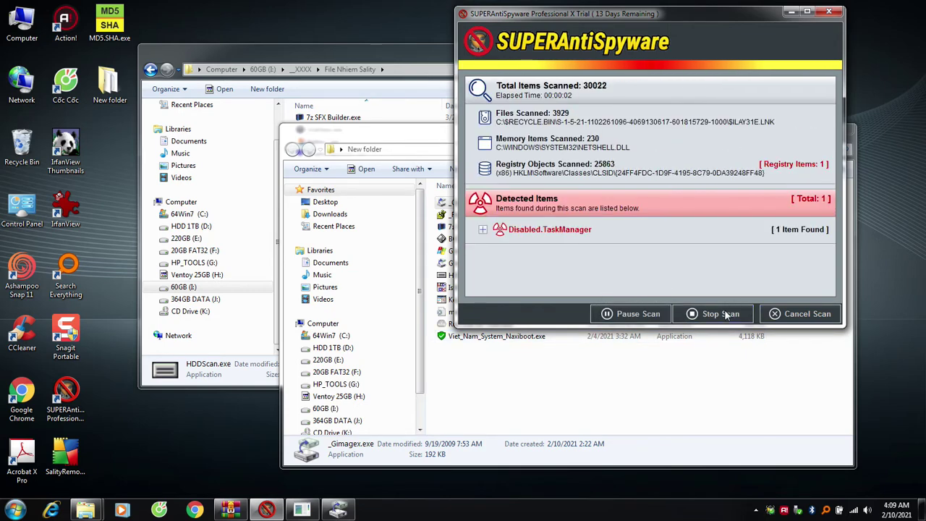
# Stop the scan early, remove the detected Disabled.TaskManager item, and postpone the reboot
pyautogui.click(720, 313)
pyautogui.click(517, 295)
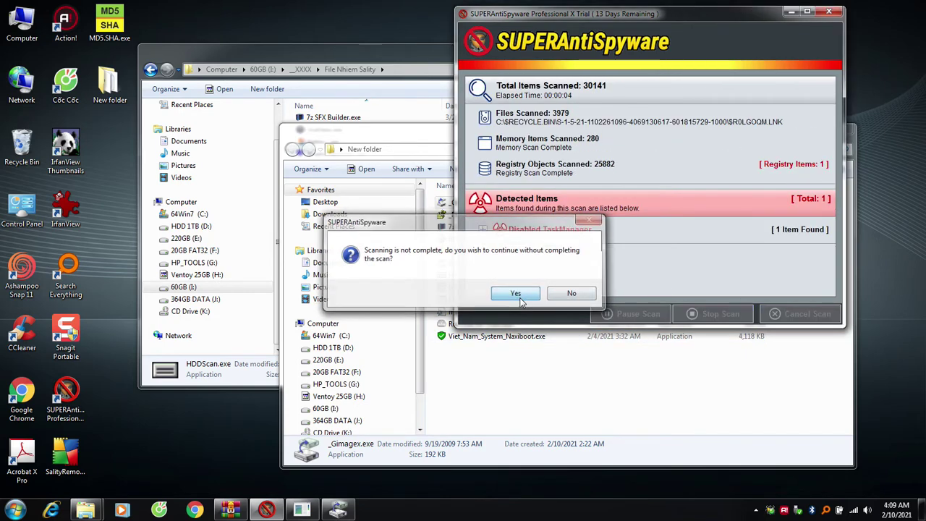
pyautogui.click(723, 314)
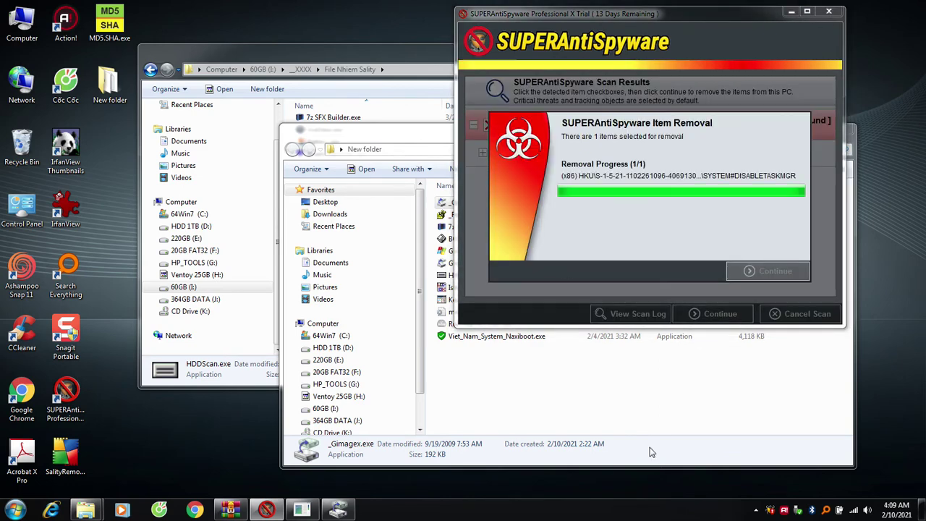
pyautogui.click(684, 271)
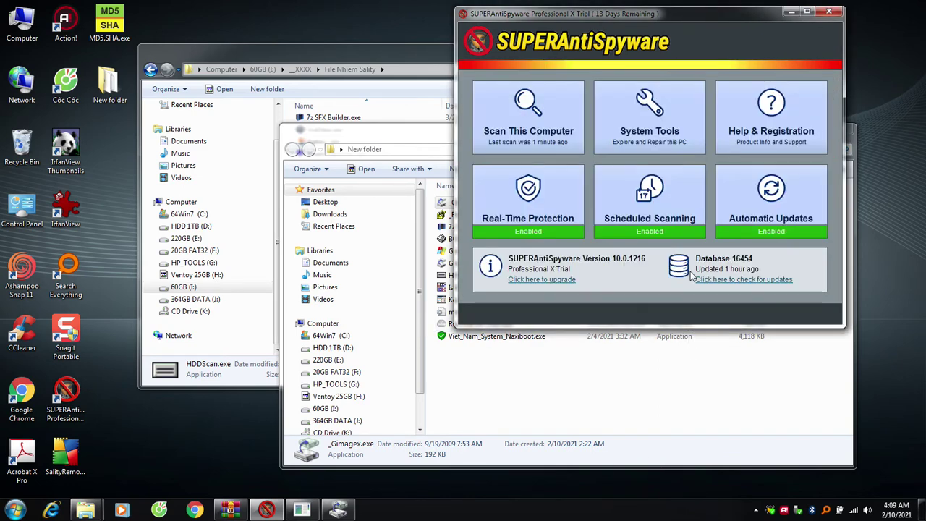
# Start Task Manager from the taskbar, examine its performance and running processes, and minimize it along with SUPERAntiSpyware
pyautogui.rightClick(603, 507)
pyautogui.click(638, 467)
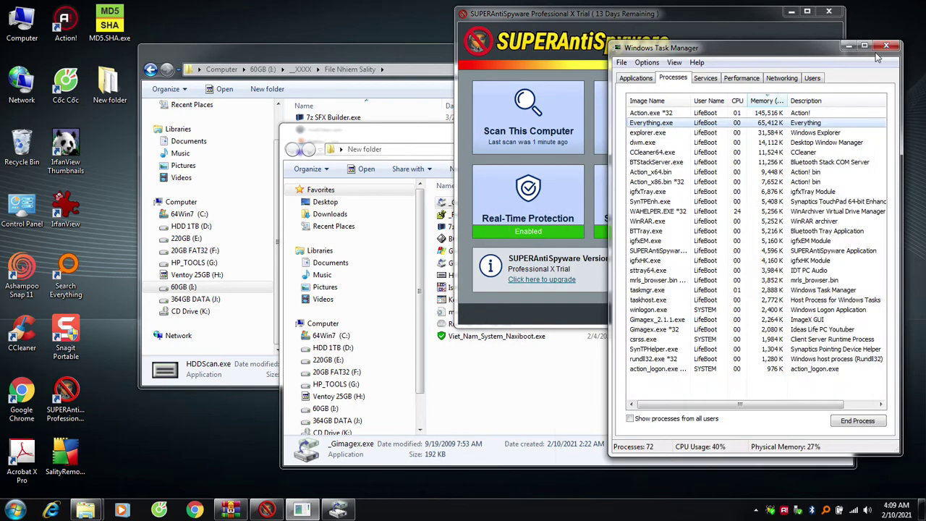
pyautogui.click(742, 78)
pyautogui.click(672, 78)
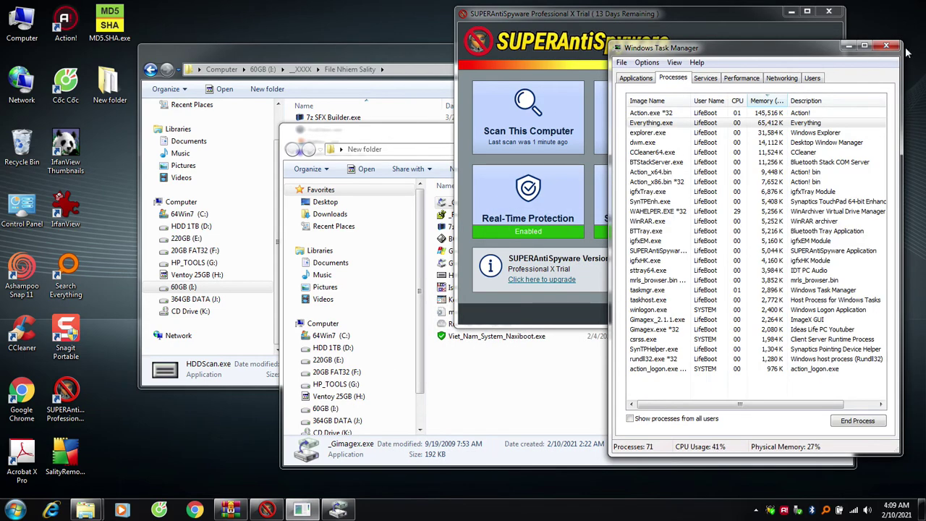
pyautogui.click(849, 46)
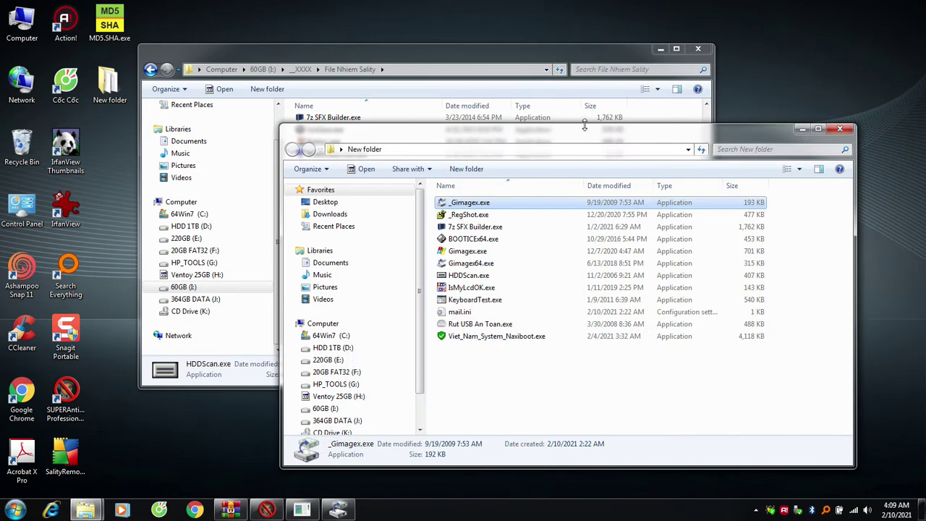
# Check the taskbar's options repeatedly to see whether Start Task Manager is available
pyautogui.rightClick(588, 518)
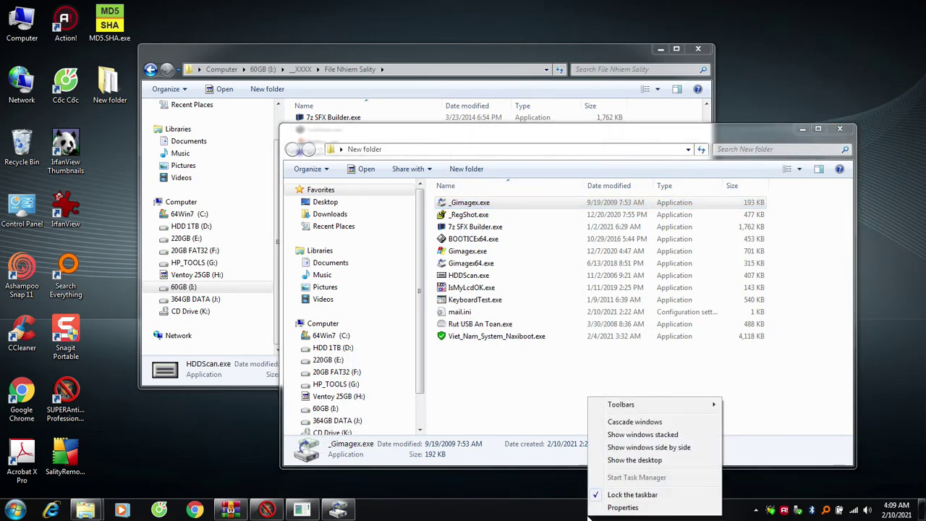
pyautogui.press('Escape')
pyautogui.rightClick(539, 513)
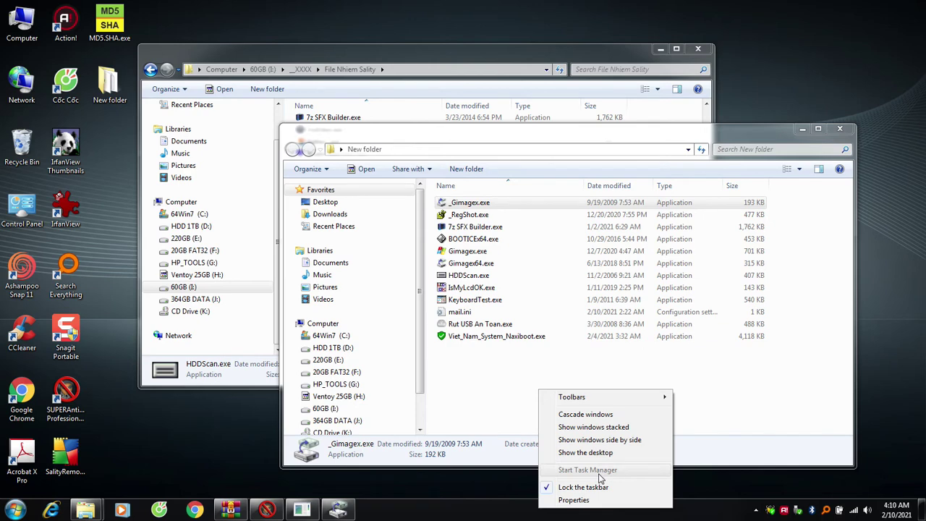
pyautogui.click(686, 518)
pyautogui.rightClick(559, 516)
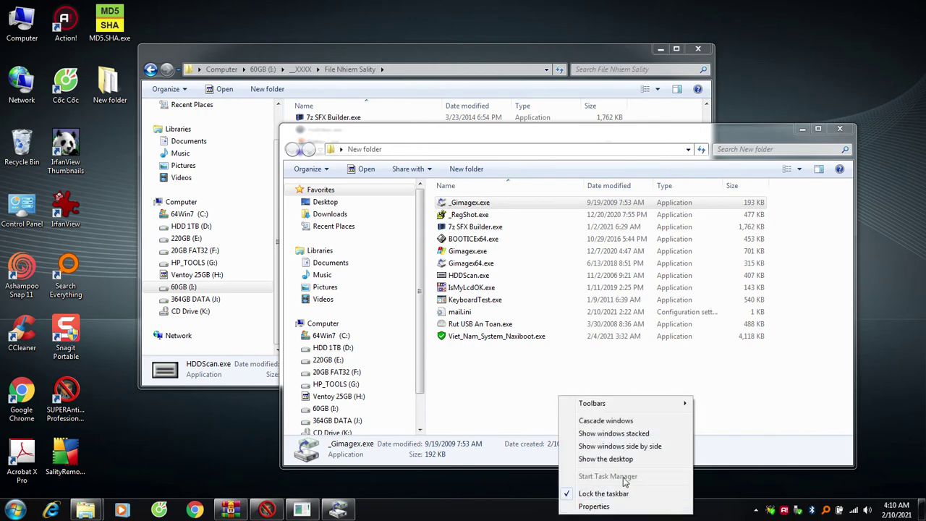
pyautogui.click(532, 518)
pyautogui.rightClick(568, 516)
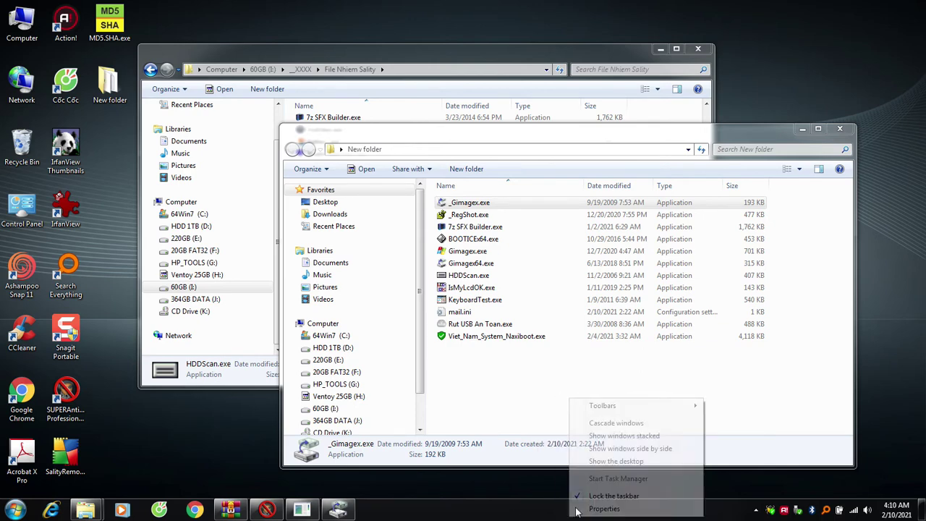
pyautogui.click(533, 512)
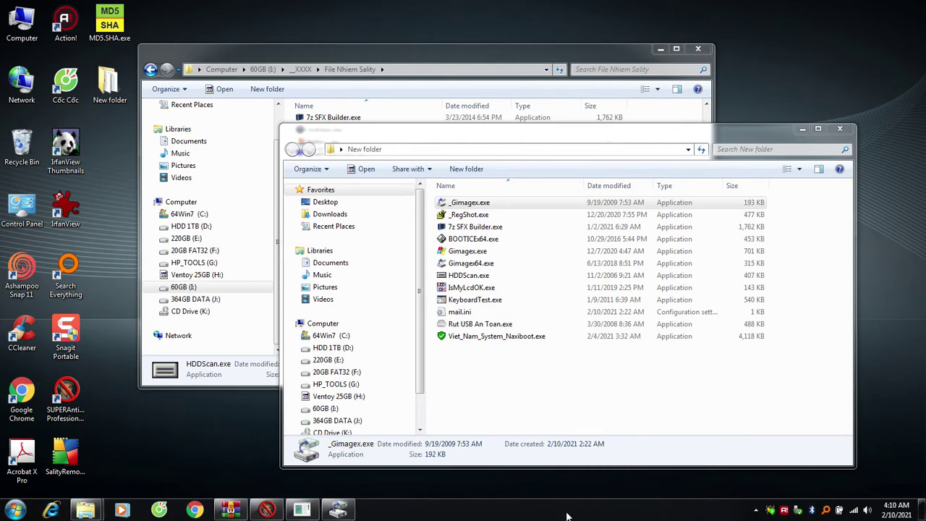
pyautogui.rightClick(567, 516)
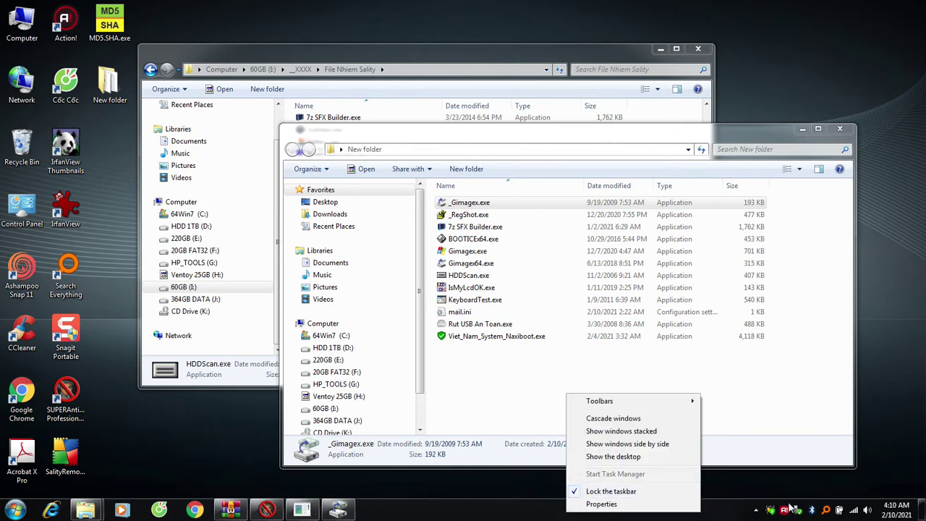
# Remove the desktop's New folder from the custom scan folders, start scanning C:\, and move the SUPERAntiSpyware window aside
pyautogui.click(279, 509)
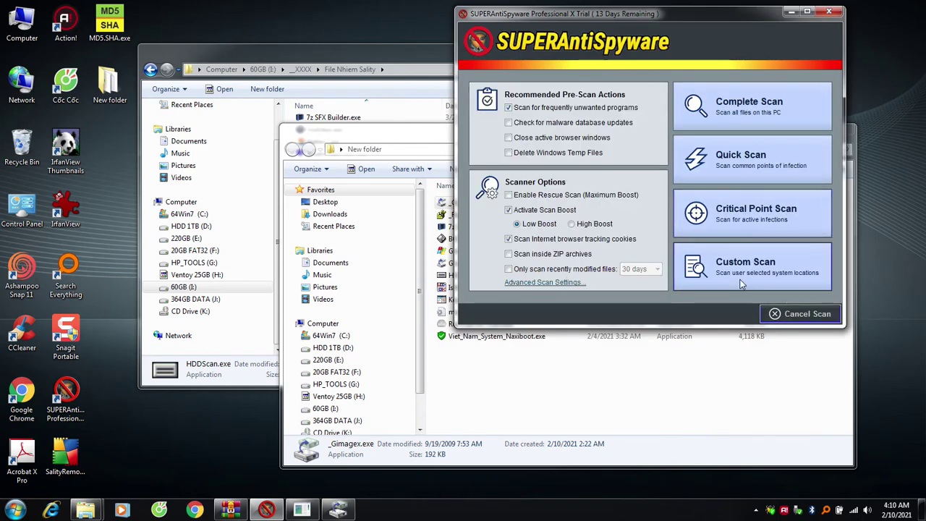
pyautogui.click(742, 274)
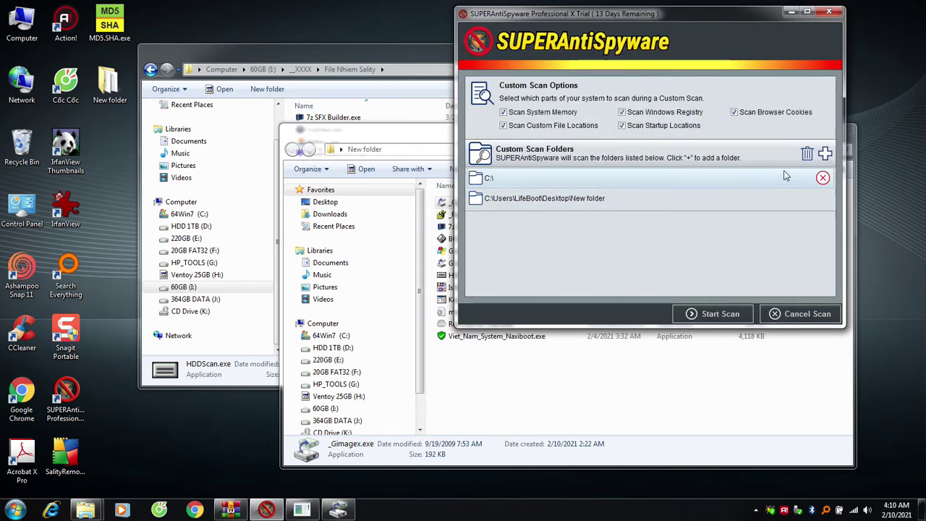
pyautogui.click(822, 197)
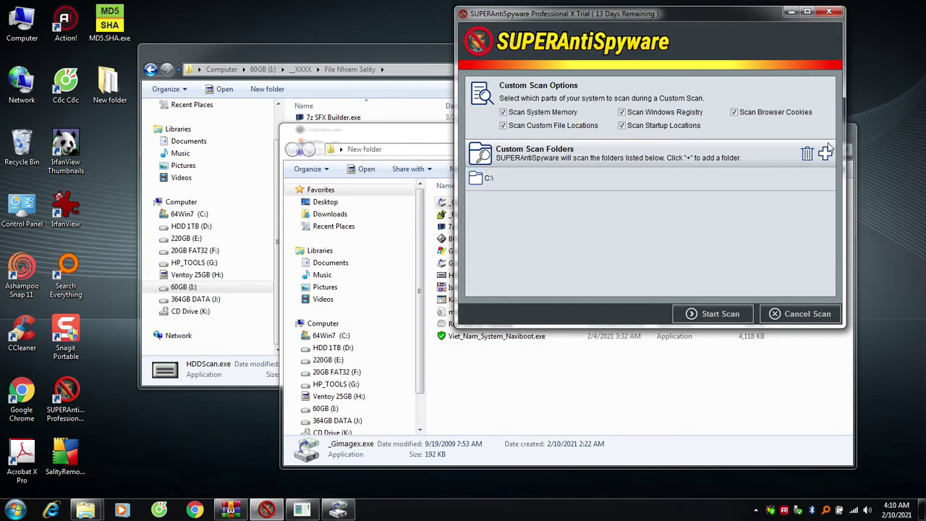
pyautogui.click(699, 319)
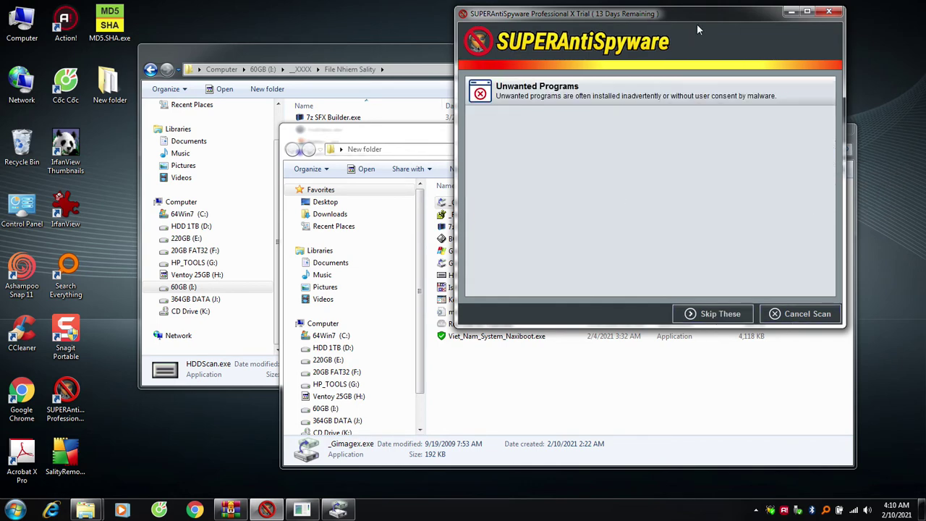
pyautogui.moveTo(697, 18); pyautogui.dragTo(755, 42)
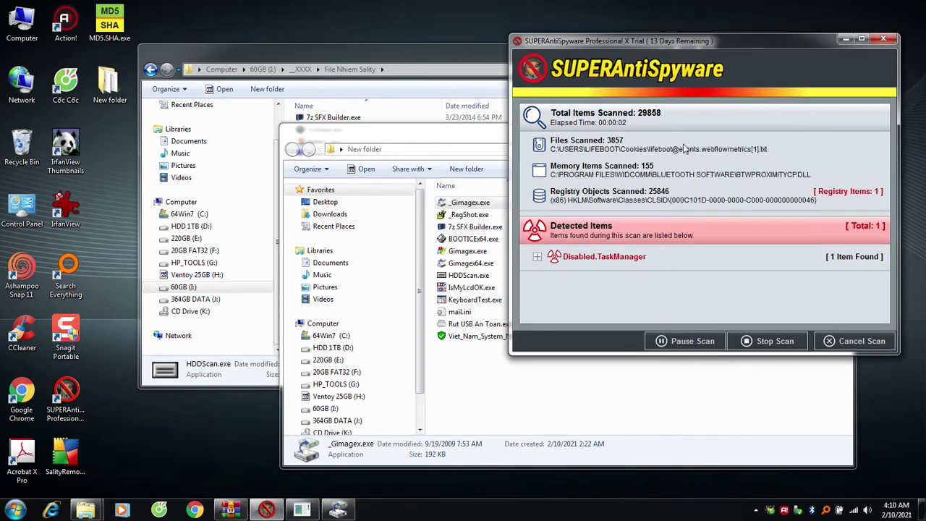
# End the C:\ scan before completion, remove the detected Disabled.TaskManager entry, and choose to reboot later
pyautogui.click(773, 341)
pyautogui.click(516, 293)
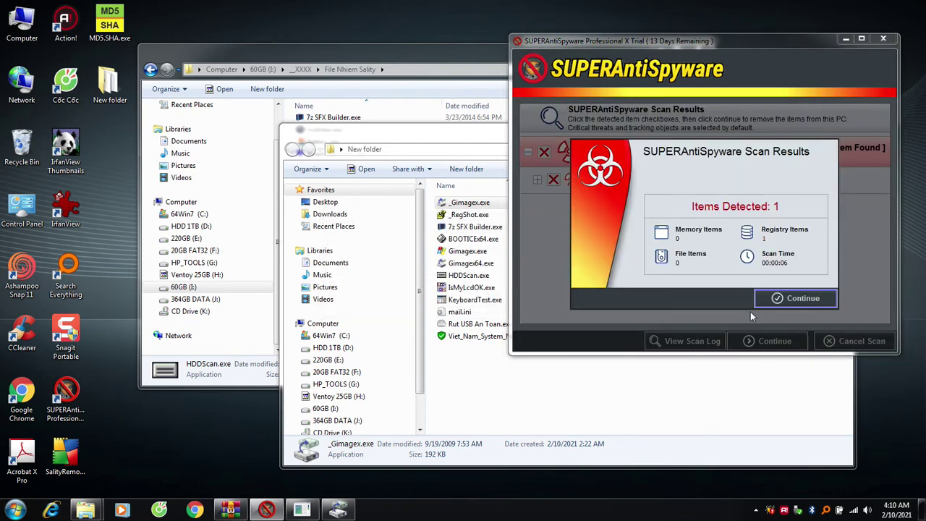
pyautogui.click(774, 341)
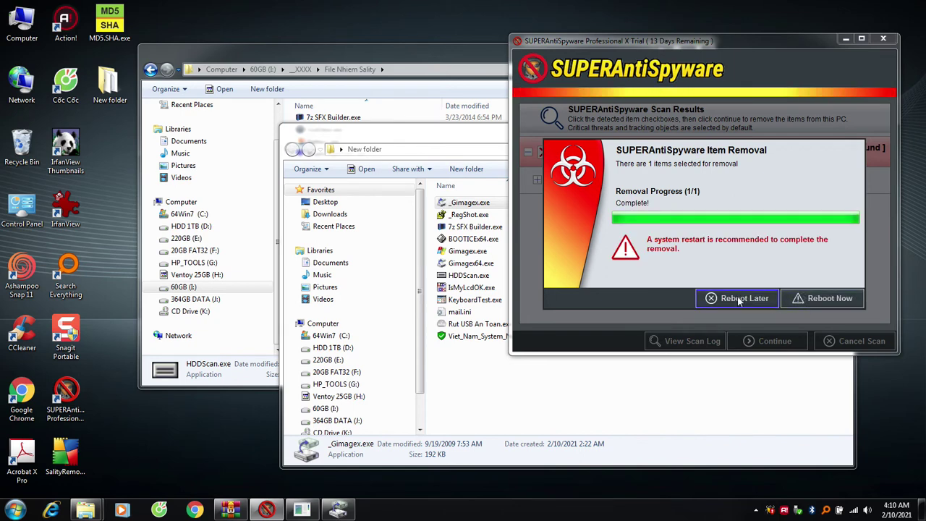
pyautogui.click(737, 298)
# Recheck the taskbar's options for Start Task Manager several times and refresh the desktop
pyautogui.rightClick(586, 513)
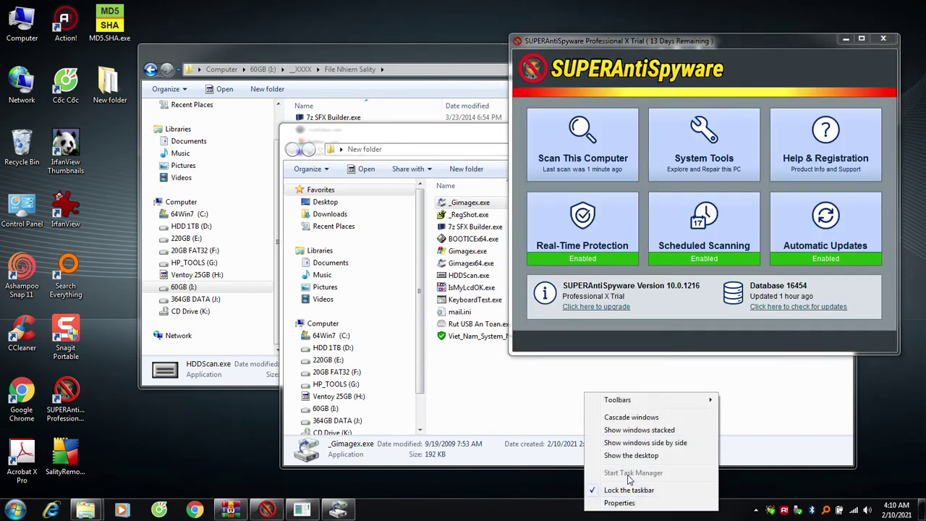
pyautogui.rightClick(559, 517)
pyautogui.rightClick(595, 513)
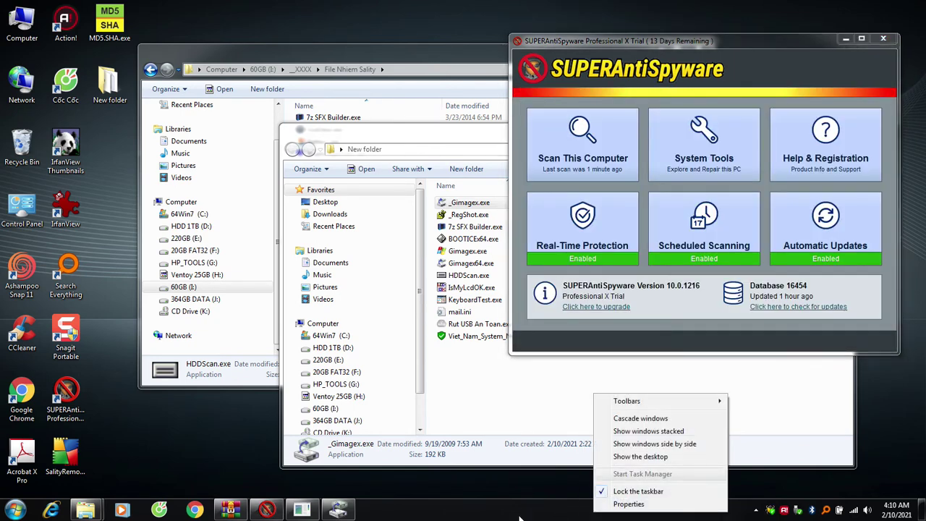
pyautogui.click(593, 515)
pyautogui.rightClick(611, 512)
pyautogui.click(593, 509)
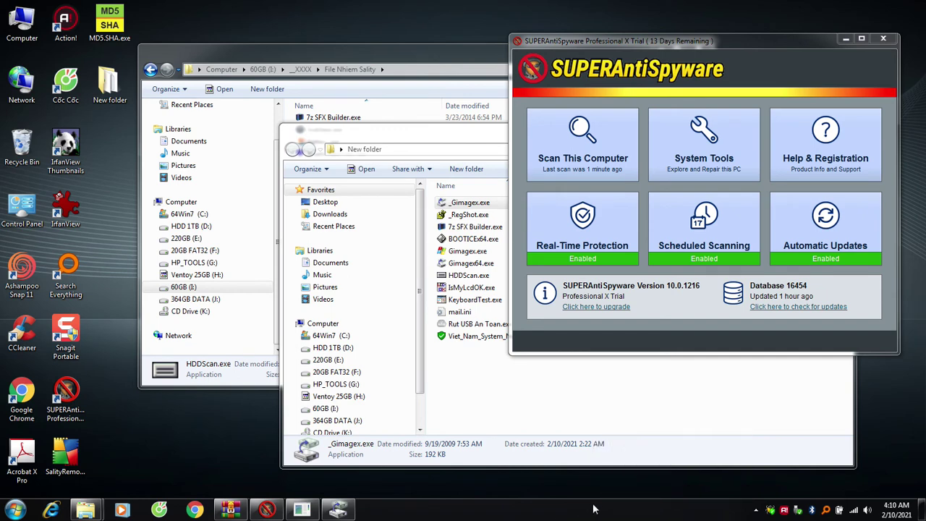
pyautogui.click(667, 463)
pyautogui.rightClick(667, 477)
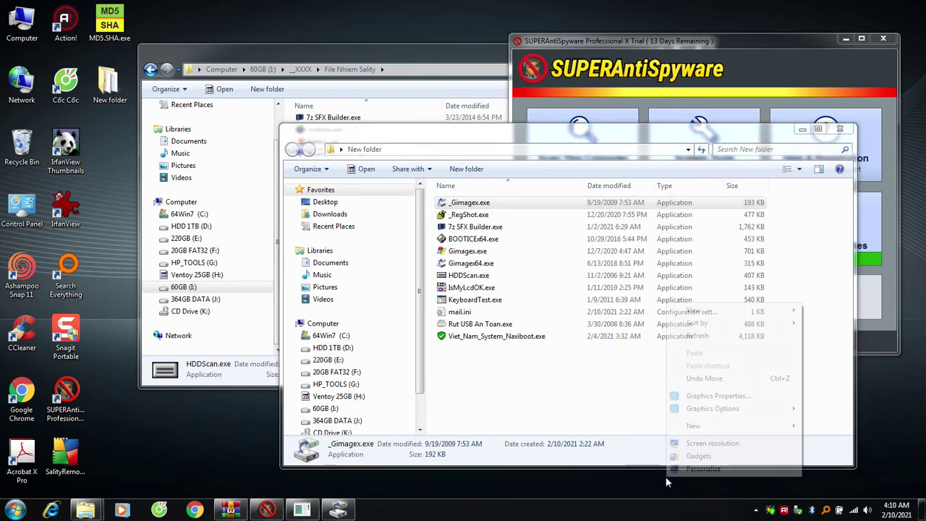
pyautogui.click(698, 335)
# Start another custom scan of C:\ in SUPERAntiSpyware, skipping the unwanted programs check
pyautogui.click(740, 66)
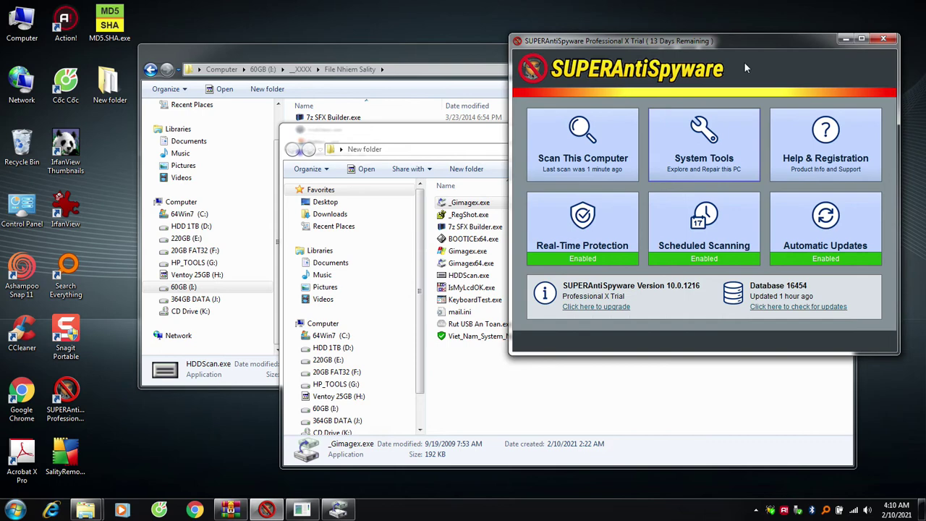
pyautogui.click(570, 161)
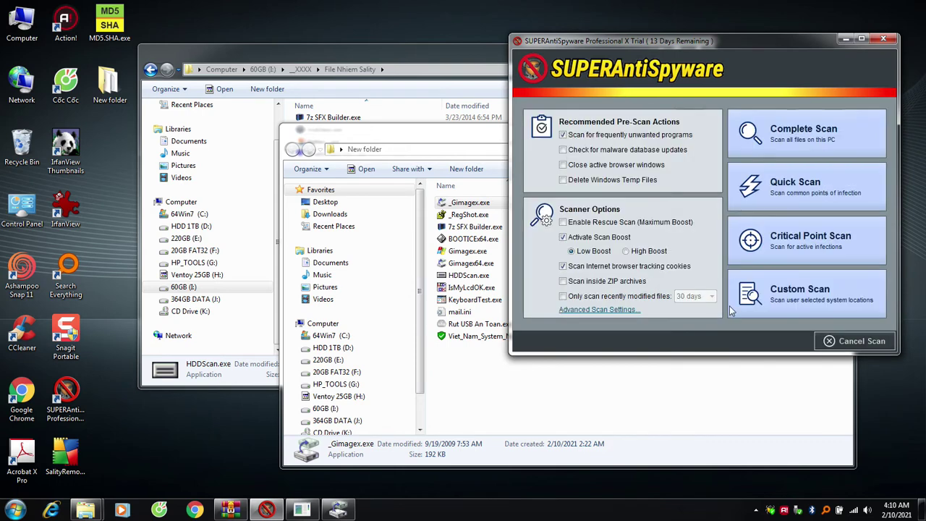
pyautogui.click(816, 305)
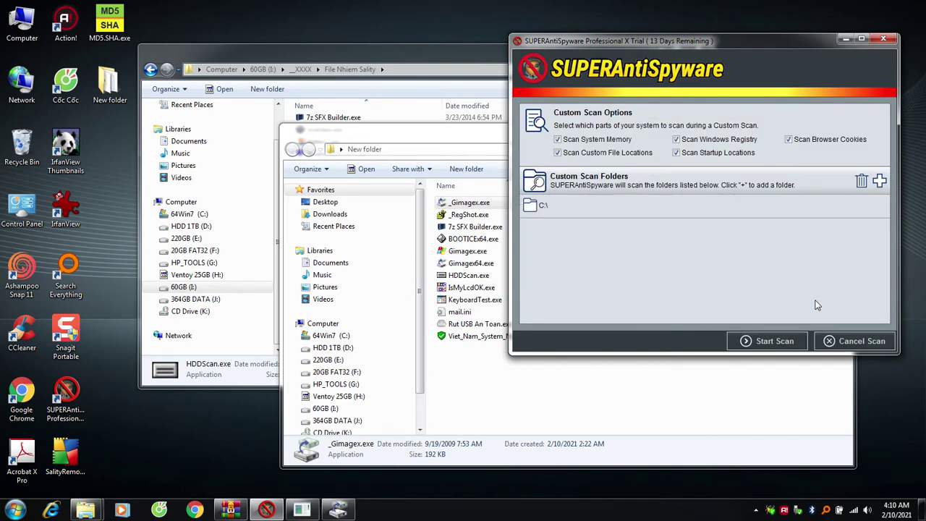
pyautogui.click(774, 341)
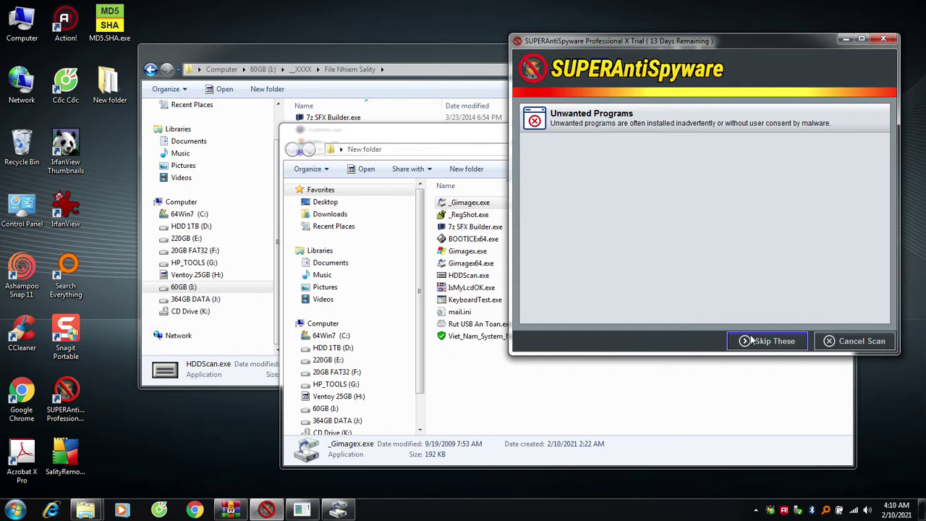
pyautogui.click(752, 340)
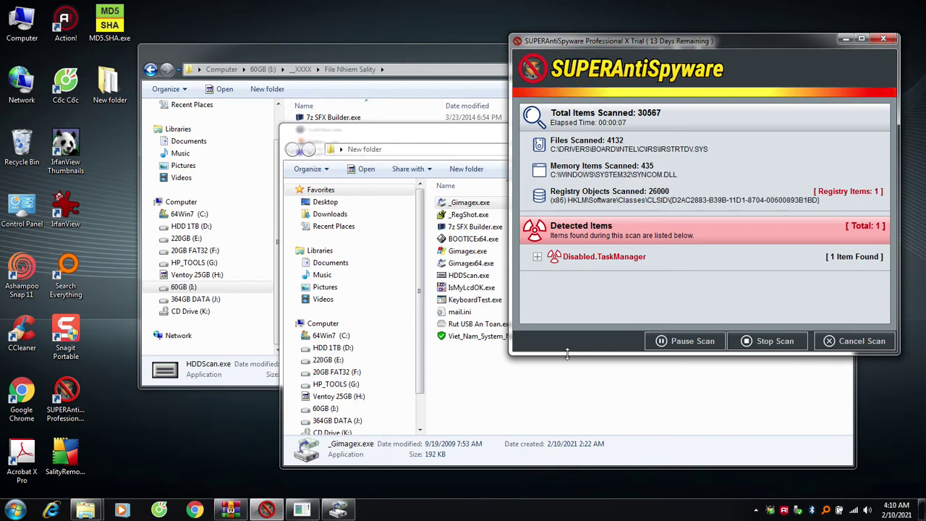
# Enlarge the SUPERAntiSpyware window in height and width during the scan and check the taskbar's options for Start Task Manager
pyautogui.moveTo(567, 353); pyautogui.dragTo(567, 409)
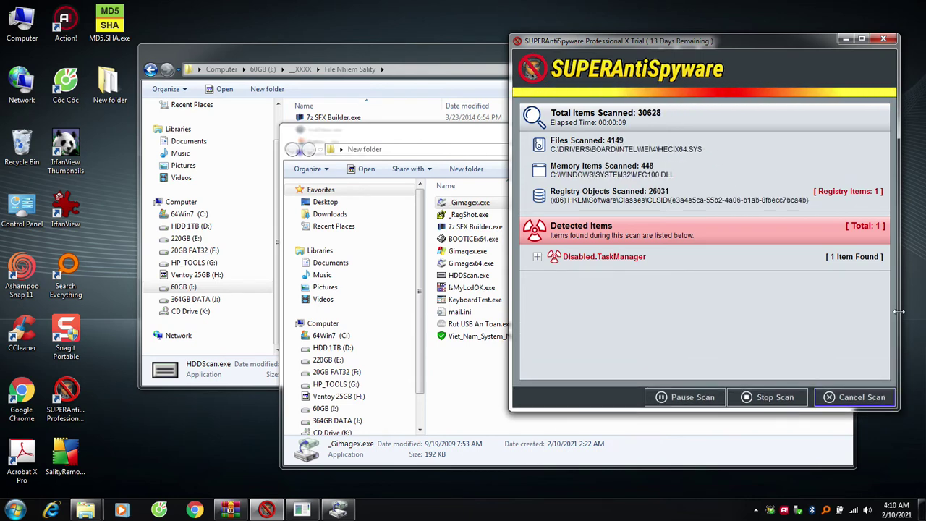
pyautogui.moveTo(899, 311); pyautogui.dragTo(923, 313)
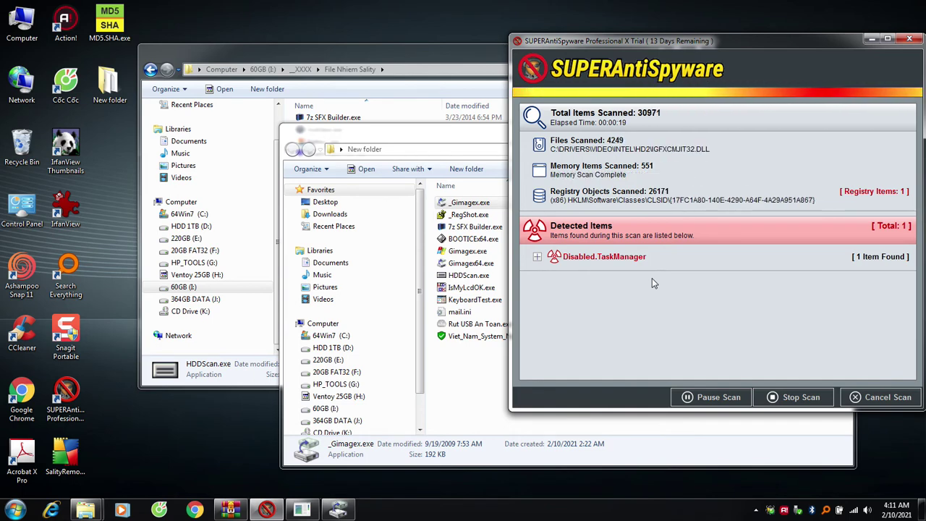
pyautogui.rightClick(569, 515)
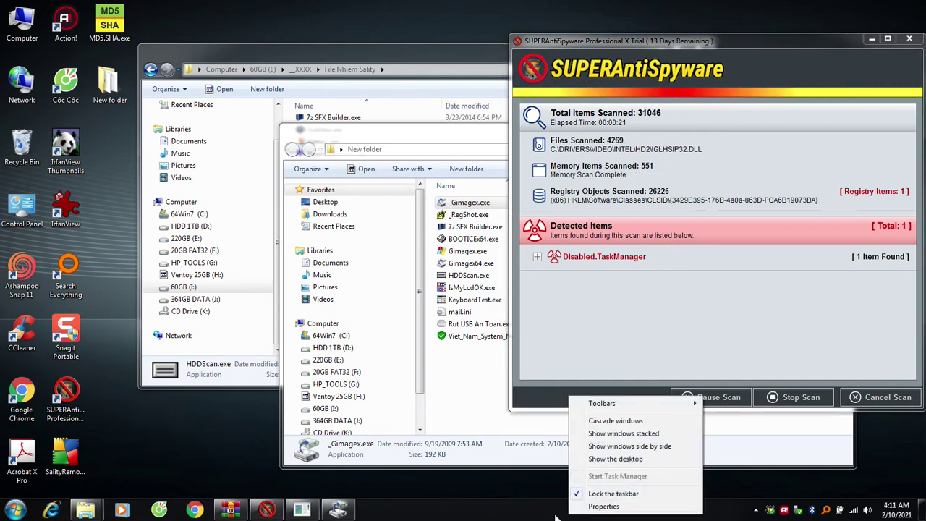
# Check the taskbar's options again for Start Task Manager while the scan is running
pyautogui.click(556, 515)
pyautogui.rightClick(556, 515)
pyautogui.click(720, 515)
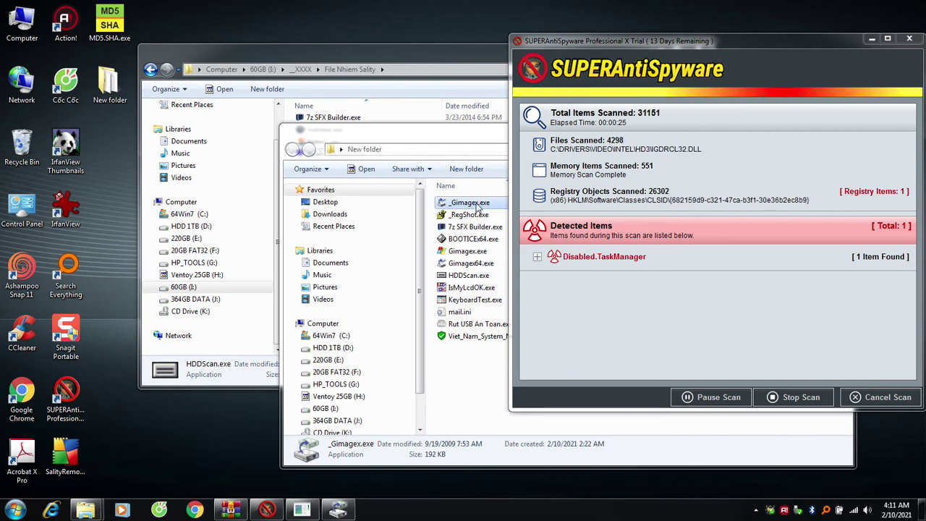
# Move the New folder window away from the scan window and place its Size column directly after Name, with files sorted by name
pyautogui.moveTo(454, 142); pyautogui.dragTo(245, 177)
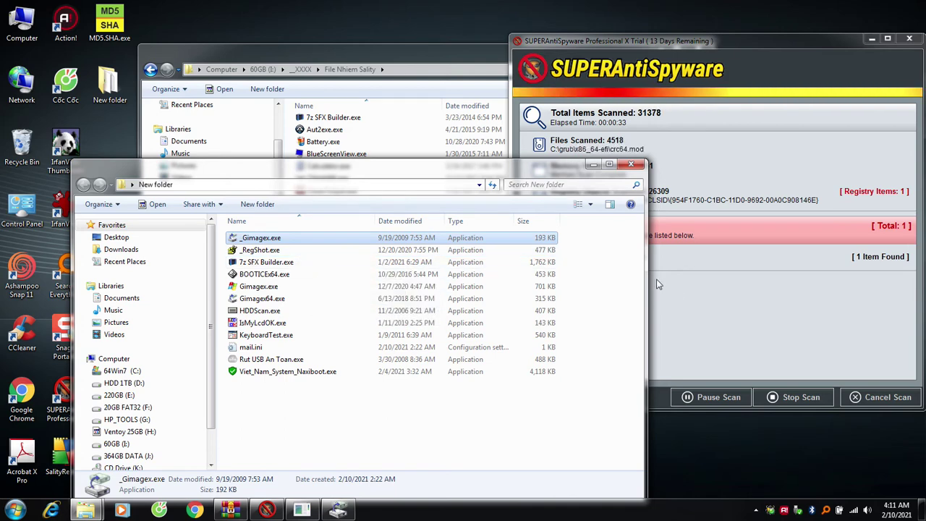
pyautogui.click(518, 222)
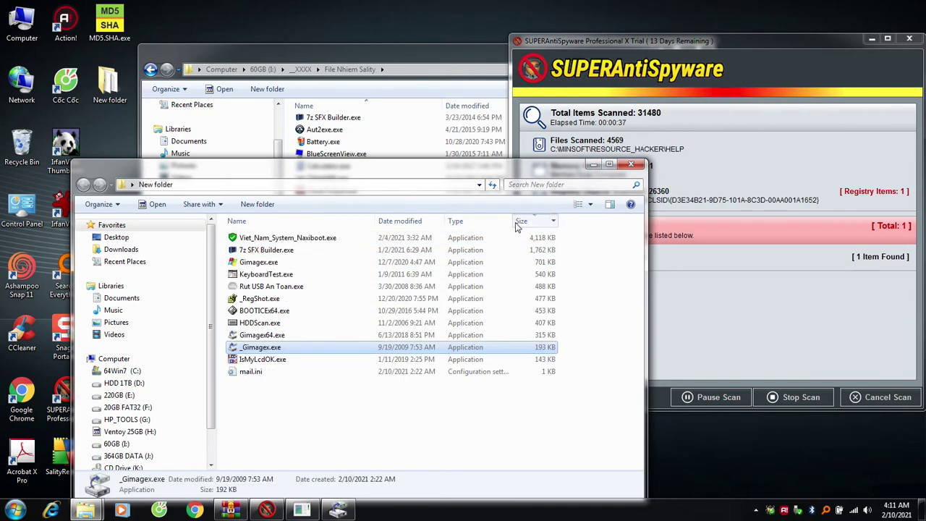
pyautogui.moveTo(521, 222); pyautogui.dragTo(341, 221)
pyautogui.click(337, 221)
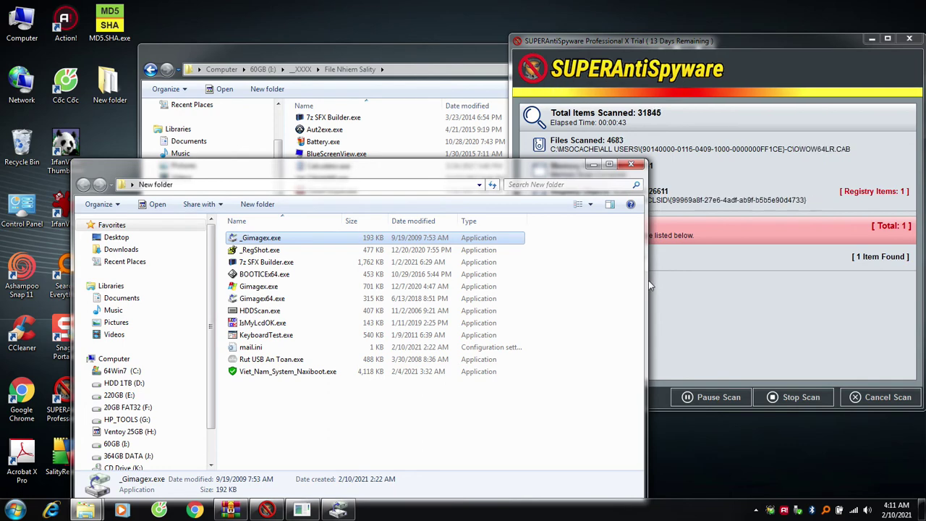
# Narrow the New folder window so it fits beside the SUPERAntiSpyware window without overlapping the scan details
pyautogui.moveTo(644, 282); pyautogui.dragTo(509, 284)
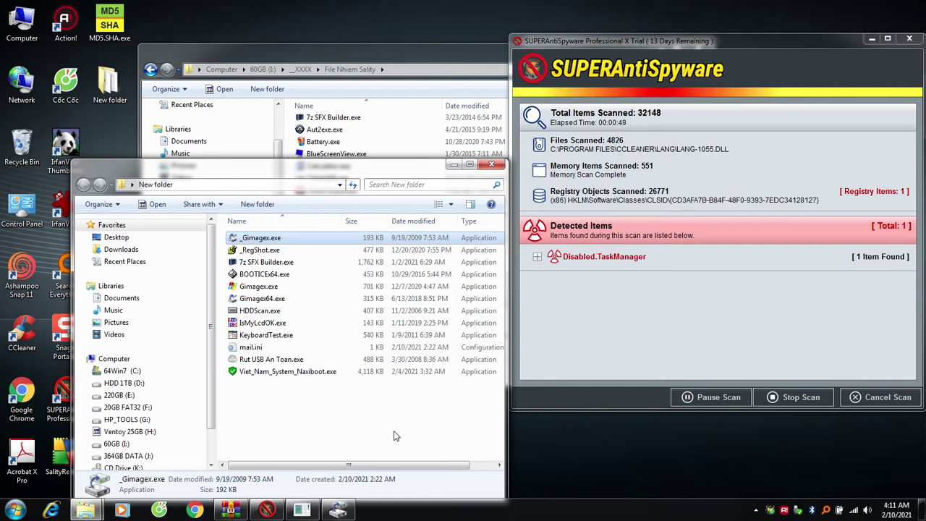
pyautogui.moveTo(349, 470); pyautogui.dragTo(283, 470)
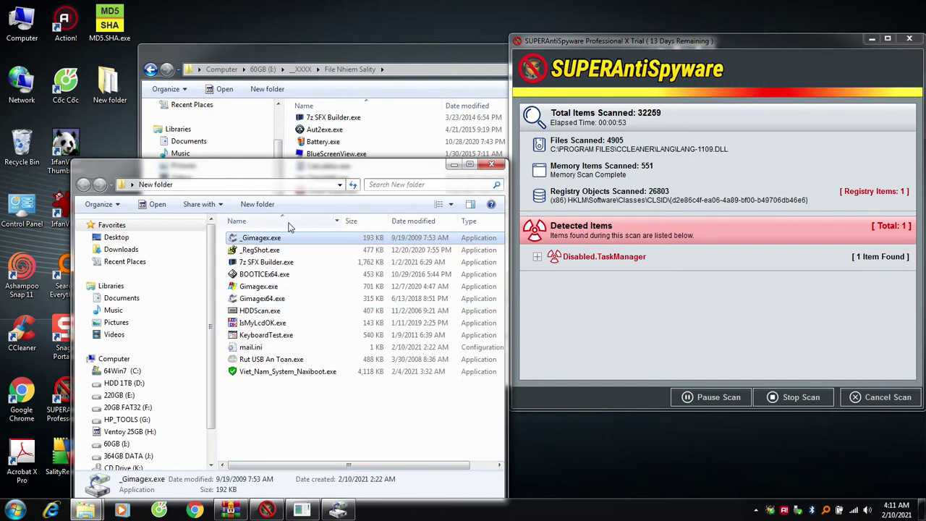
pyautogui.moveTo(254, 243)
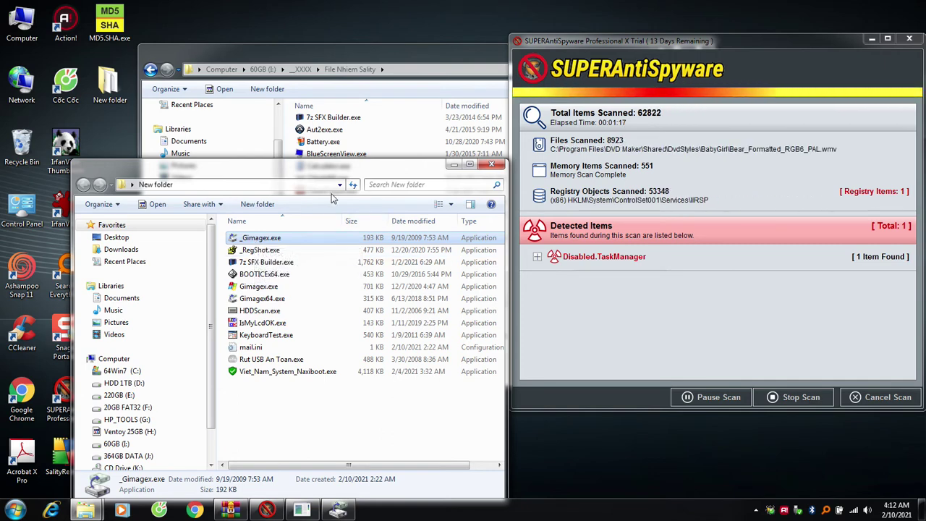
# Stop the running scan before completion and remove the detected Disabled.TaskManager item
pyautogui.click(803, 398)
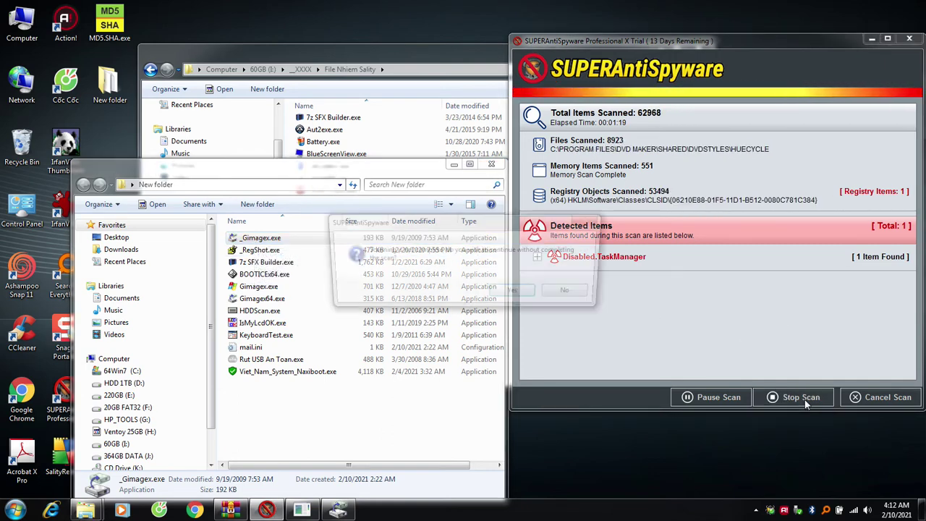
pyautogui.click(516, 294)
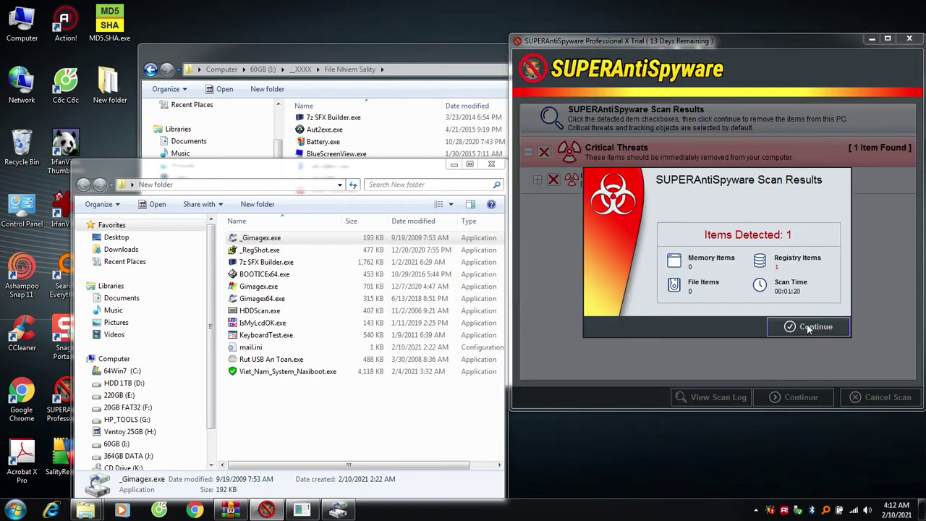
pyautogui.click(807, 326)
pyautogui.click(797, 401)
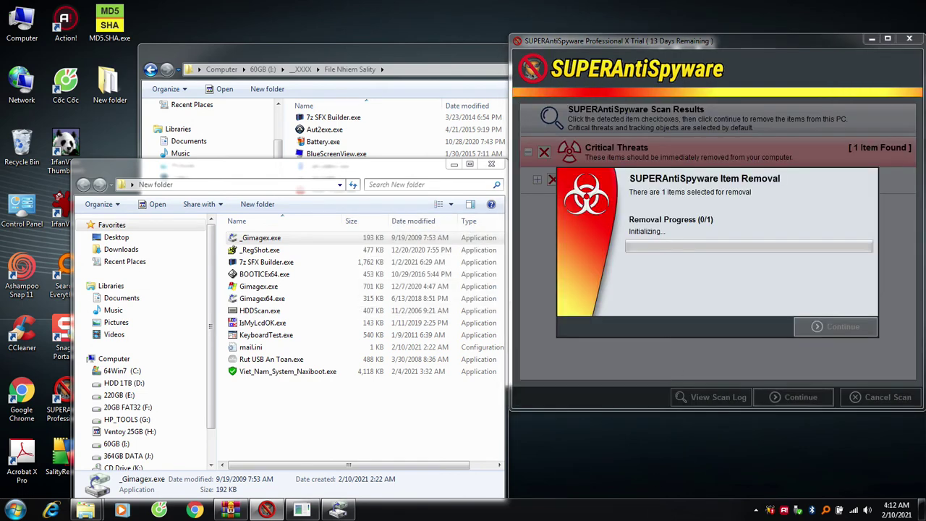
# Start Task Manager from the taskbar's options to test it, and close its window
pyautogui.rightClick(624, 513)
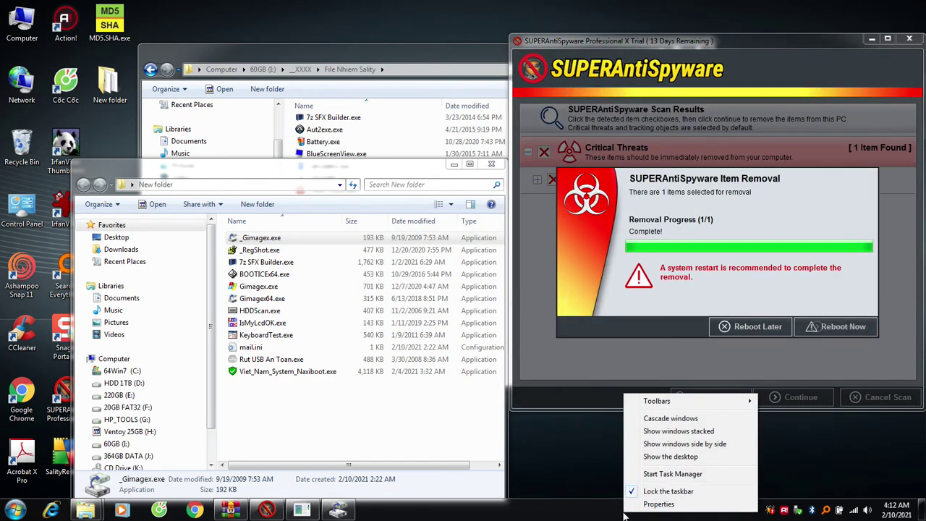
pyautogui.click(673, 475)
pyautogui.click(886, 46)
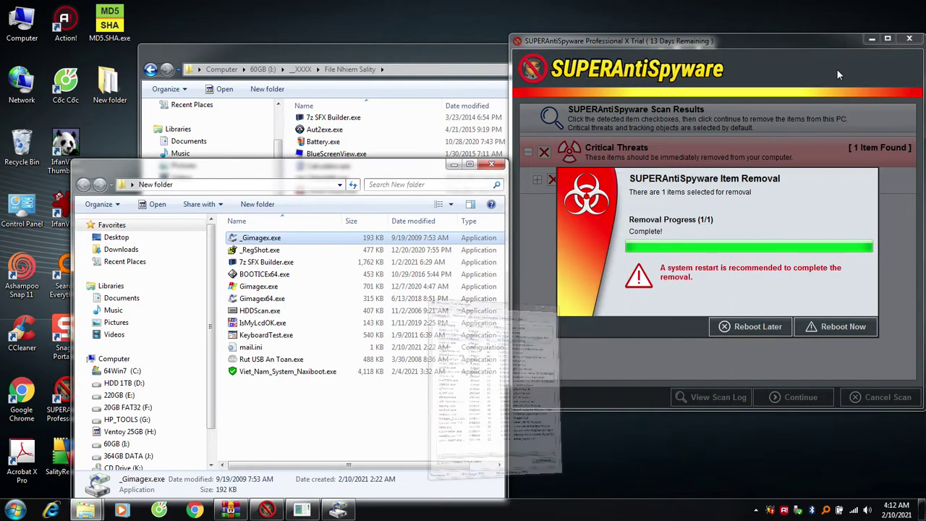
# Refresh the desktop several times and recheck the taskbar's options for Start Task Manager
pyautogui.rightClick(661, 515)
pyautogui.rightClick(612, 460)
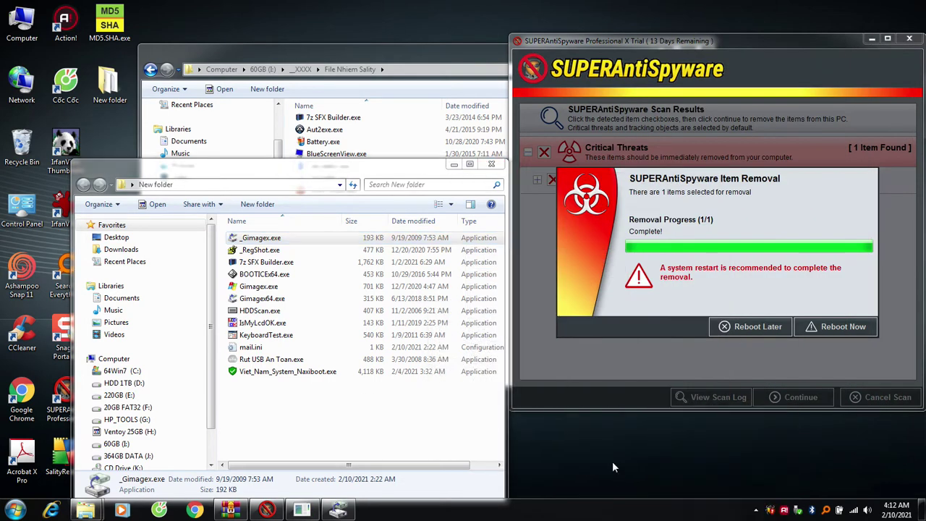
pyautogui.rightClick(612, 461)
pyautogui.click(664, 322)
pyautogui.rightClick(650, 442)
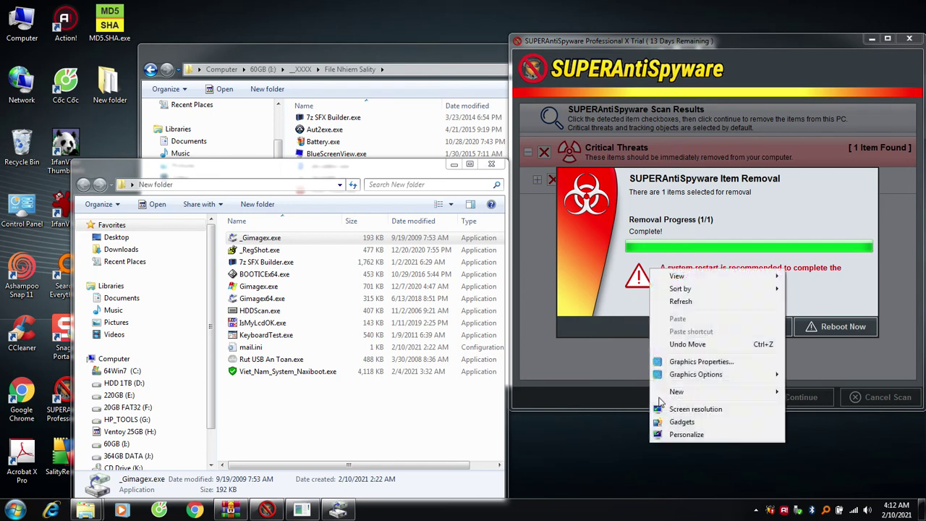
pyautogui.click(682, 303)
pyautogui.rightClick(627, 429)
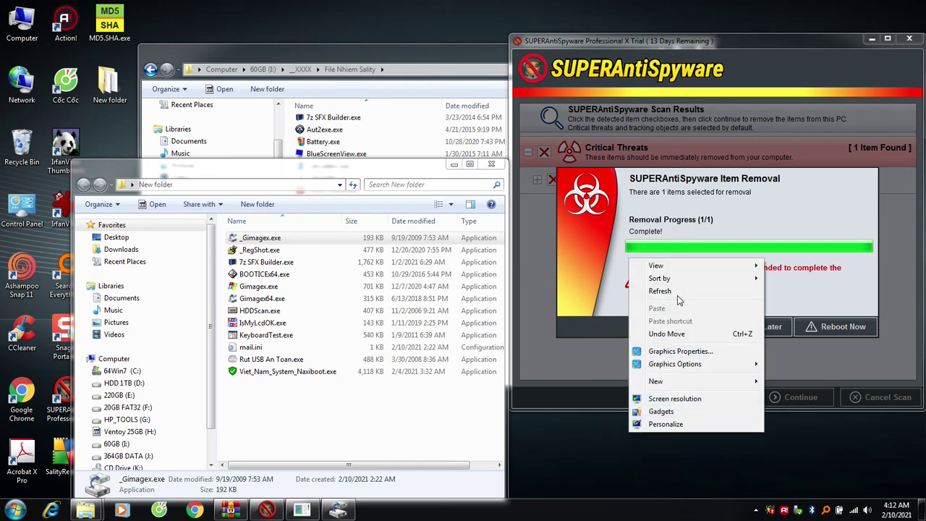
pyautogui.click(675, 293)
pyautogui.rightClick(620, 439)
pyautogui.click(660, 304)
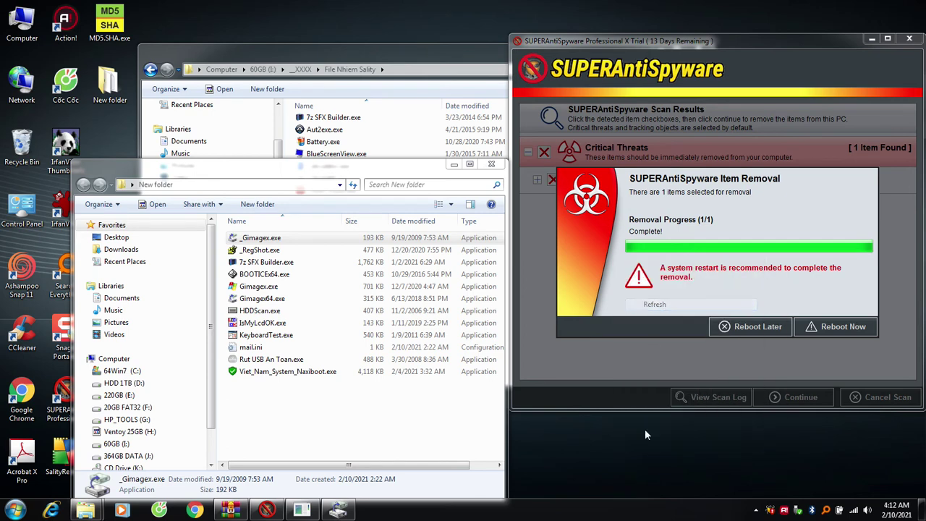
pyautogui.rightClick(640, 510)
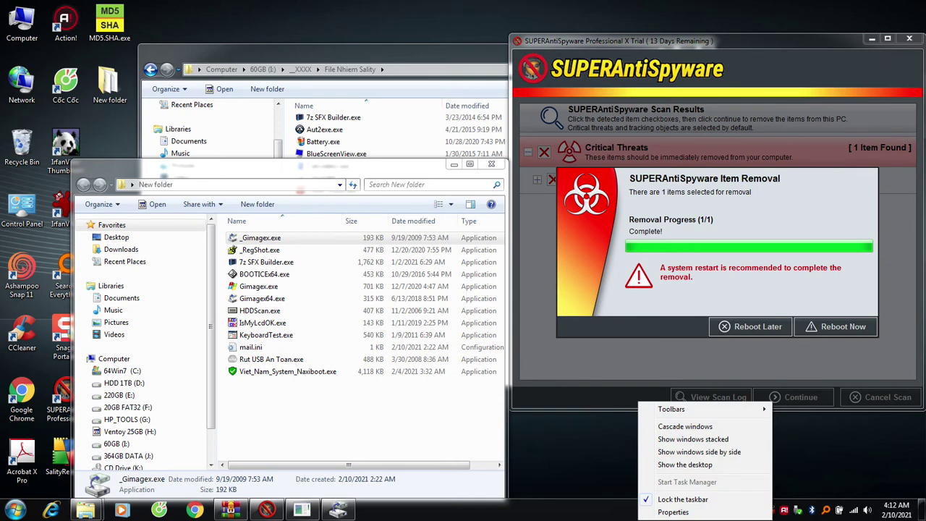
pyautogui.click(577, 463)
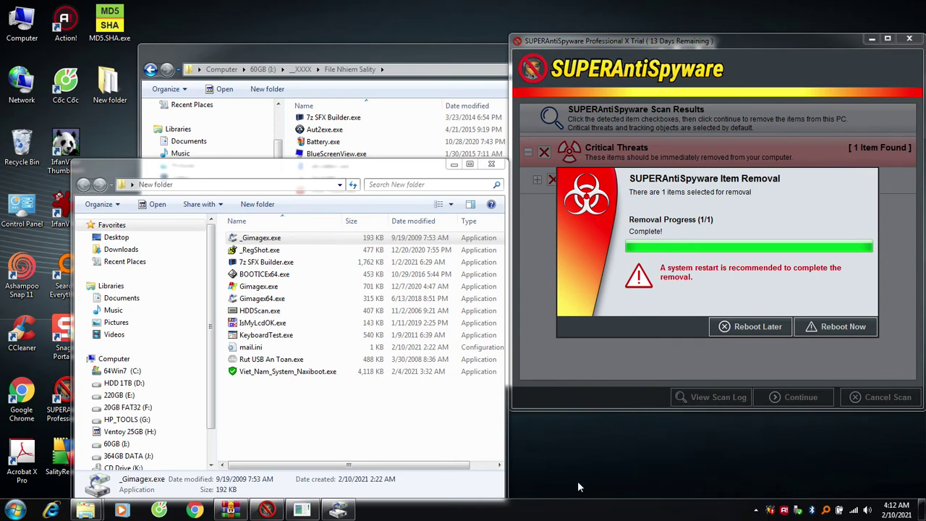
# Repeat the desktop refreshes and Start Task Manager checks, and choose to reboot later in the item removal dialog
pyautogui.rightClick(611, 512)
pyautogui.rightClick(554, 418)
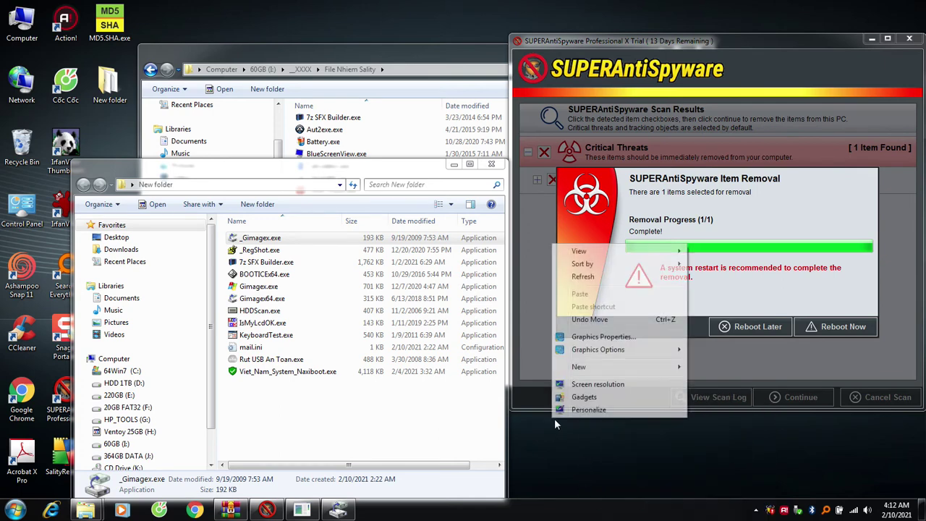
pyautogui.click(621, 354)
pyautogui.rightClick(638, 456)
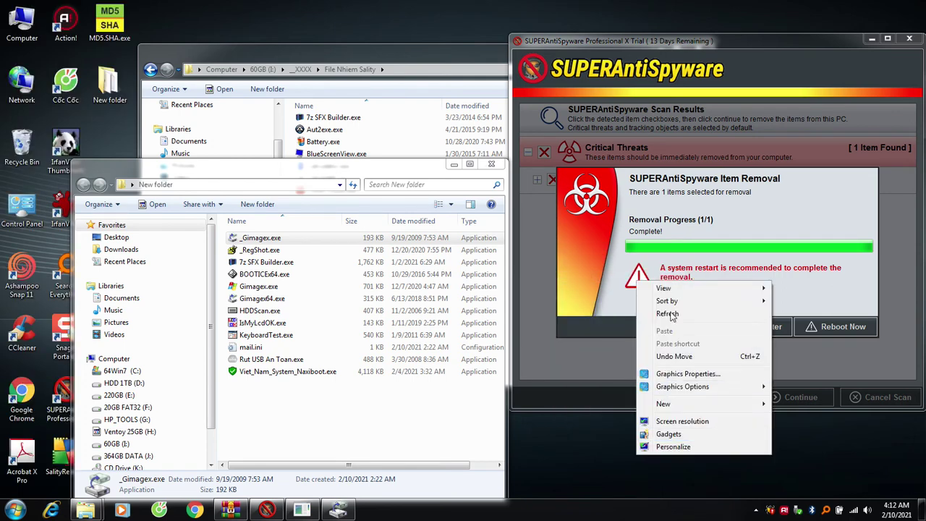
pyautogui.click(670, 316)
pyautogui.rightClick(644, 510)
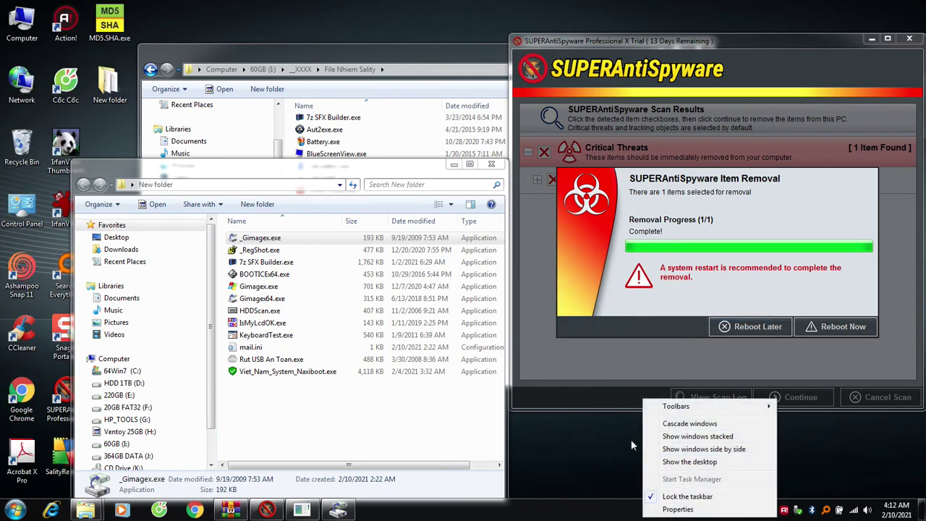
pyautogui.click(599, 465)
pyautogui.rightClick(599, 465)
pyautogui.click(645, 324)
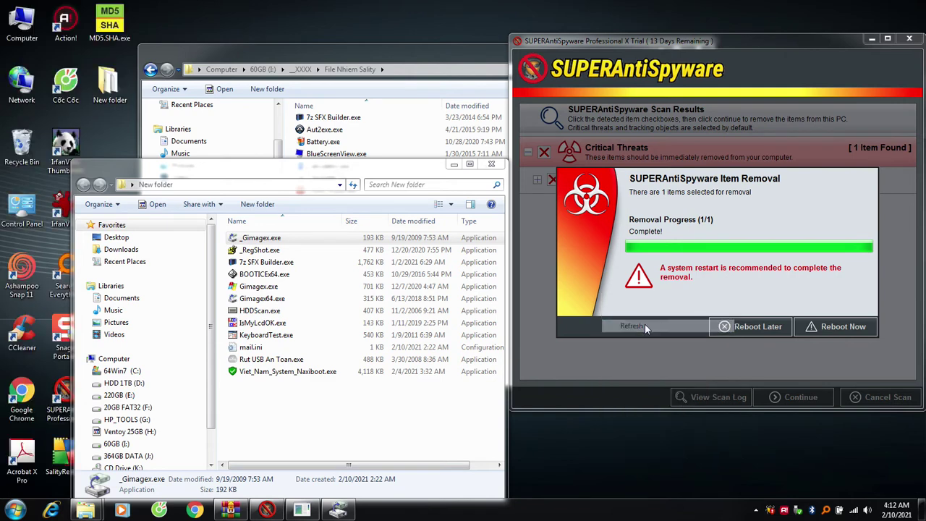
pyautogui.rightClick(641, 448)
pyautogui.click(668, 311)
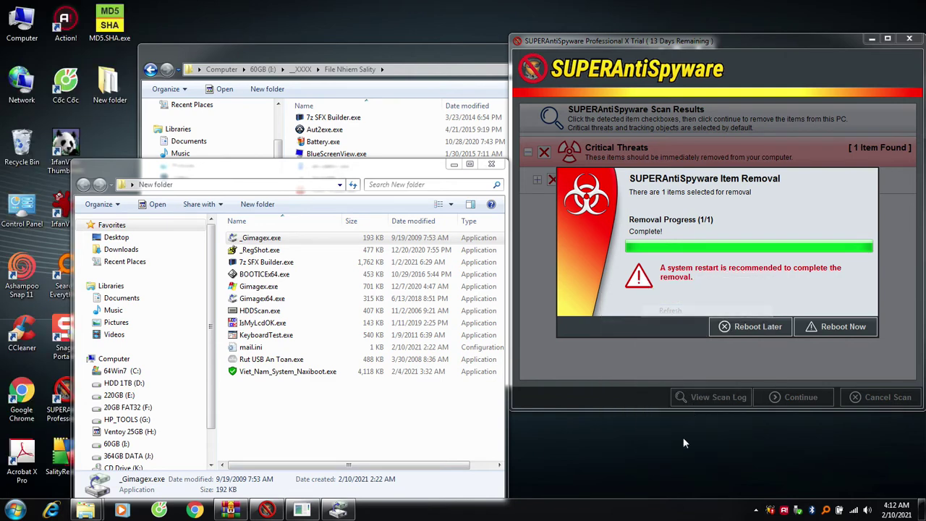
pyautogui.rightClick(669, 514)
pyautogui.click(607, 443)
pyautogui.click(748, 329)
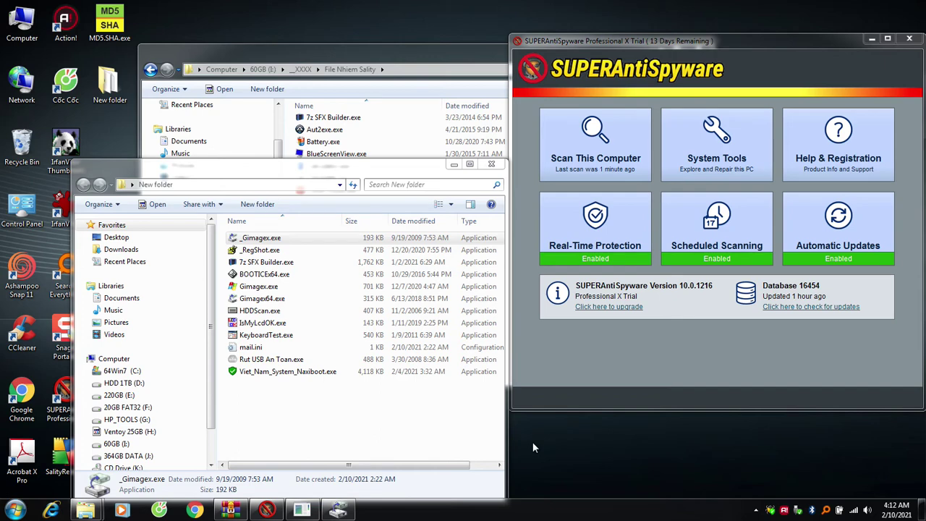
# Check Start Task Manager in the taskbar's options twice with SUPERAntiSpyware back on its main screen
pyautogui.click(648, 363)
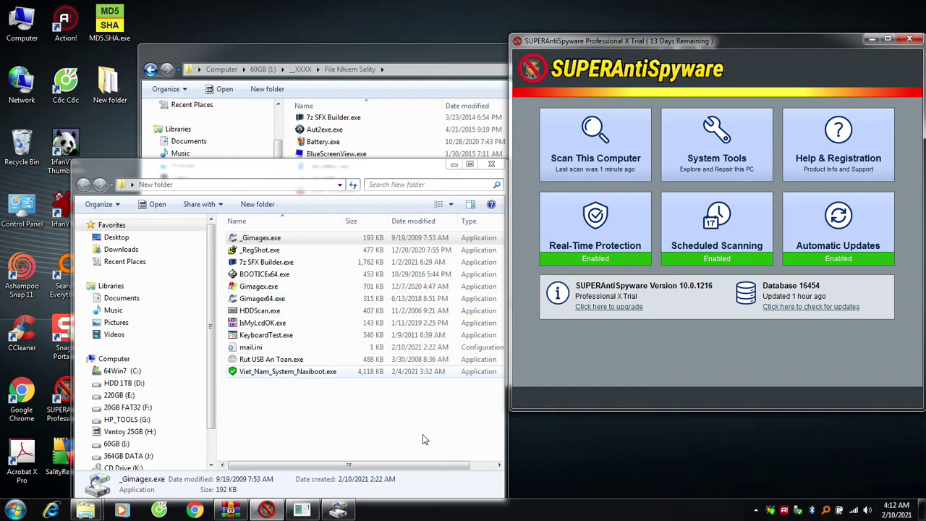
pyautogui.rightClick(576, 512)
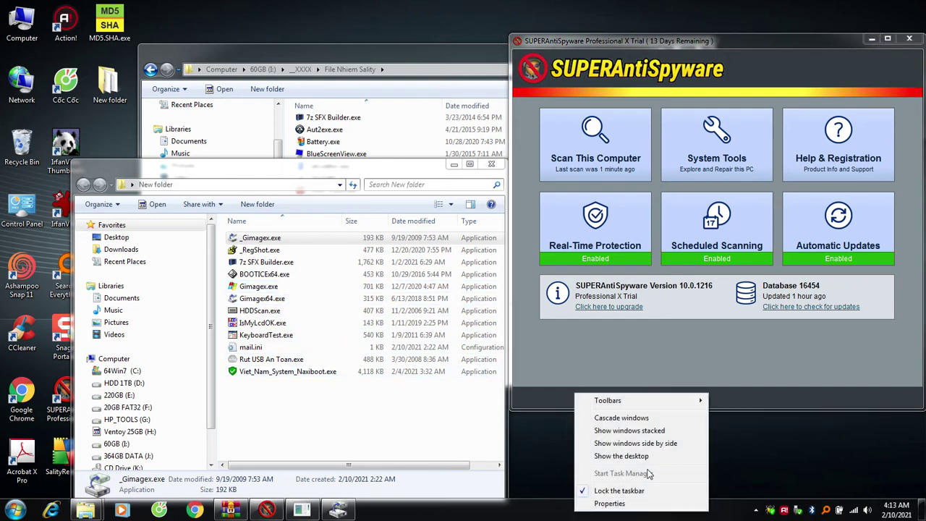
pyautogui.click(715, 348)
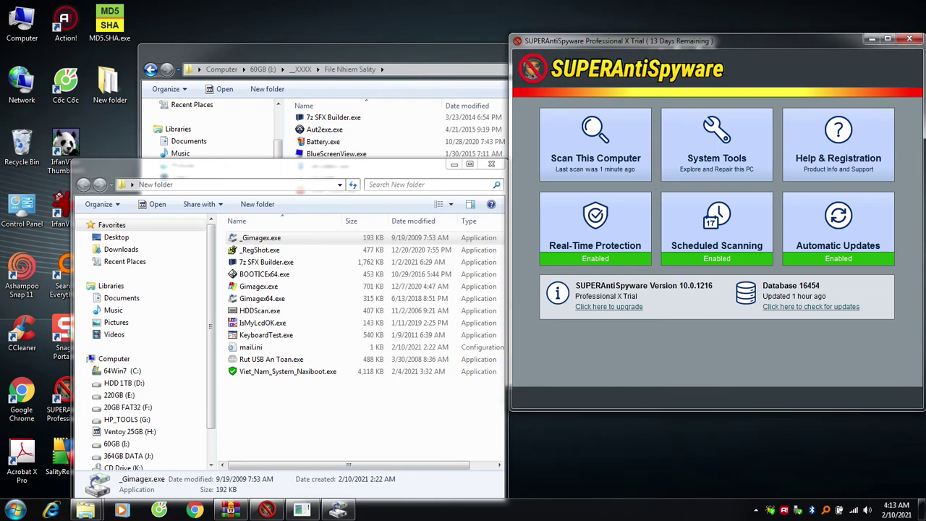
pyautogui.rightClick(667, 511)
pyautogui.click(587, 481)
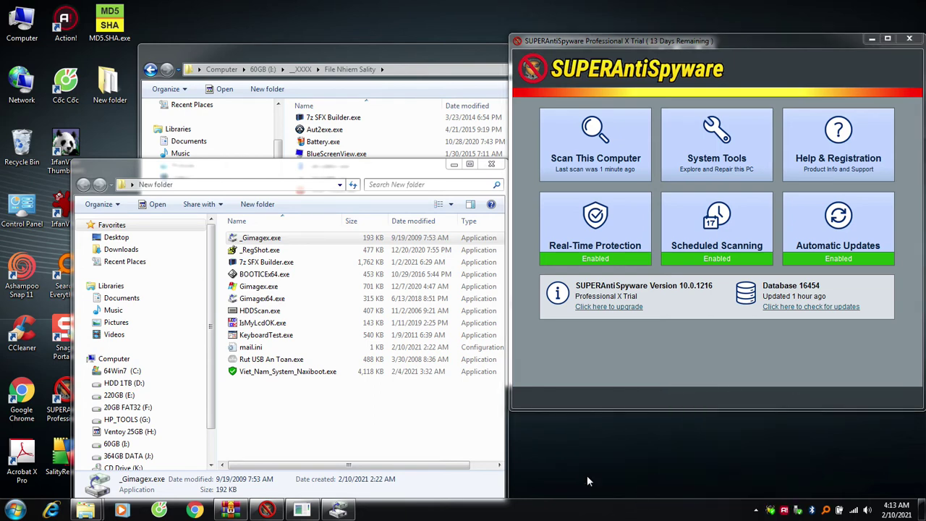
# View the Computer drive list in the New folder window at full screen, select HDD 1TB (D:), and restore the window size
pyautogui.click(422, 419)
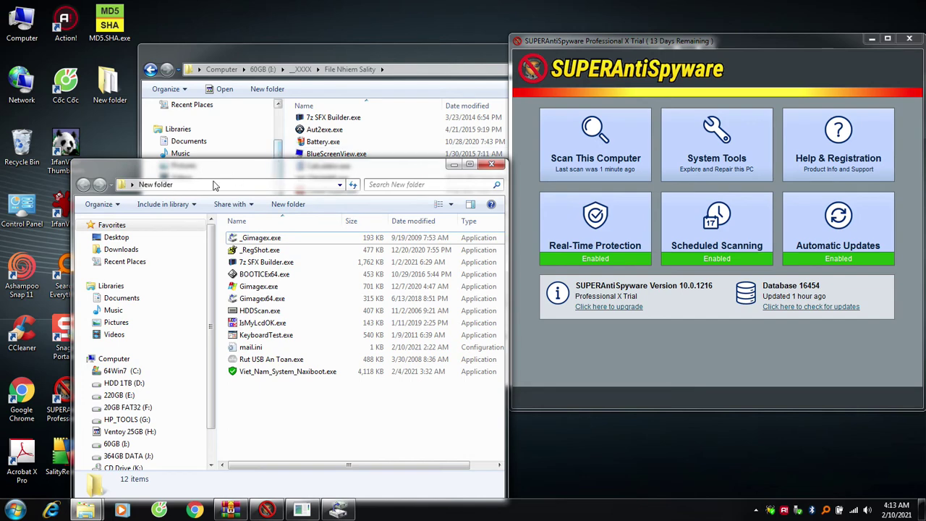
pyautogui.click(113, 358)
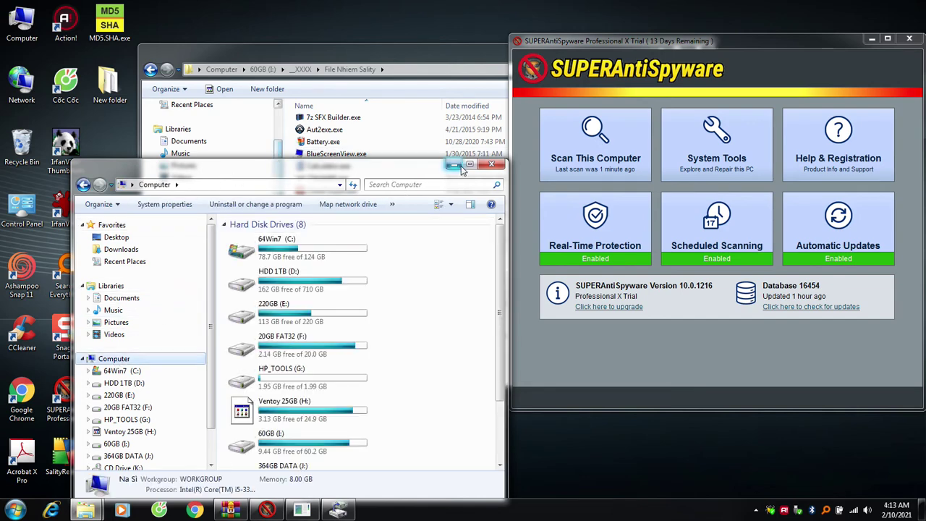
pyautogui.click(463, 167)
pyautogui.click(423, 99)
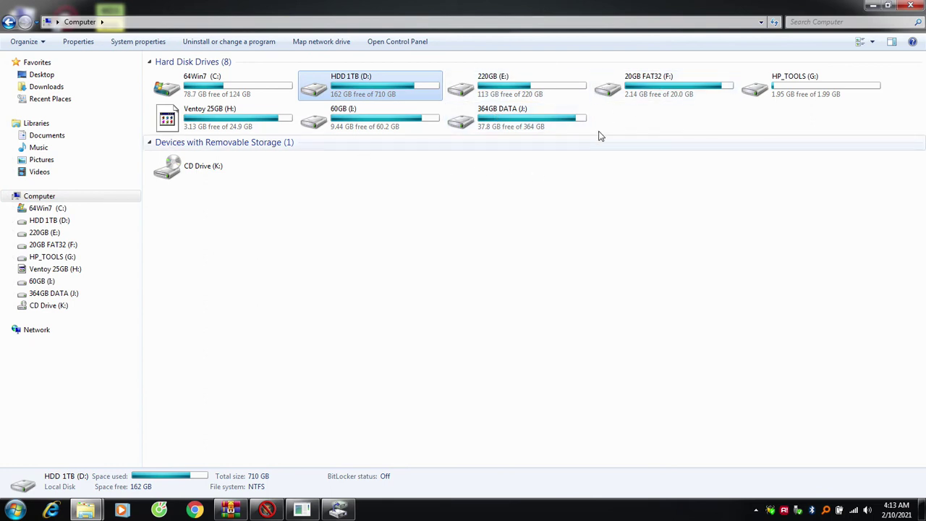
pyautogui.click(889, 6)
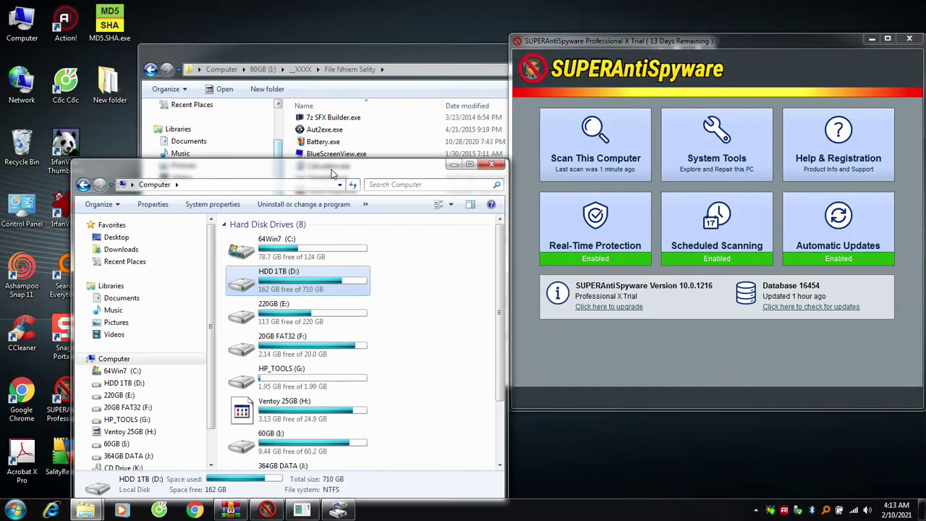
# Close the Computer window after repositioning and enlarging it, and move the SUPERAntiSpyware window up to the screen's upper edge
pyautogui.moveTo(337, 165); pyautogui.dragTo(345, 91)
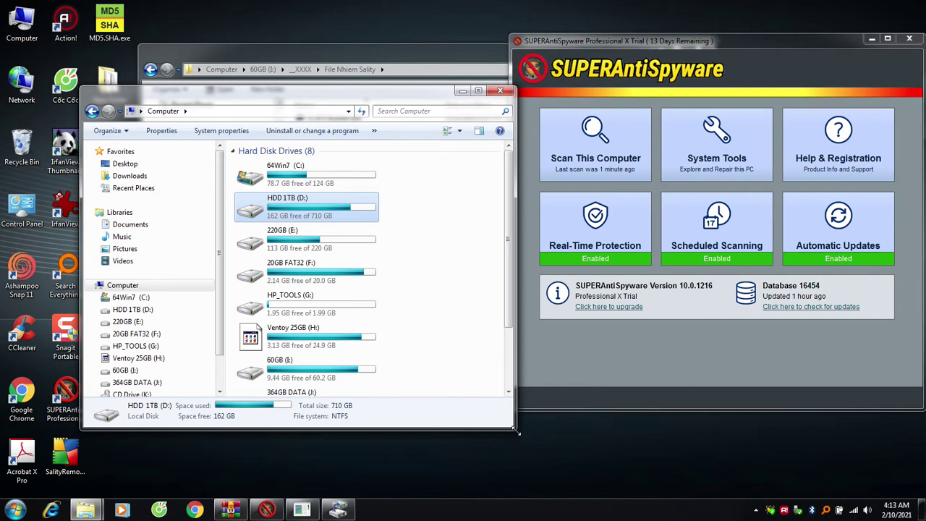
pyautogui.moveTo(515, 429); pyautogui.dragTo(588, 450)
pyautogui.click(534, 92)
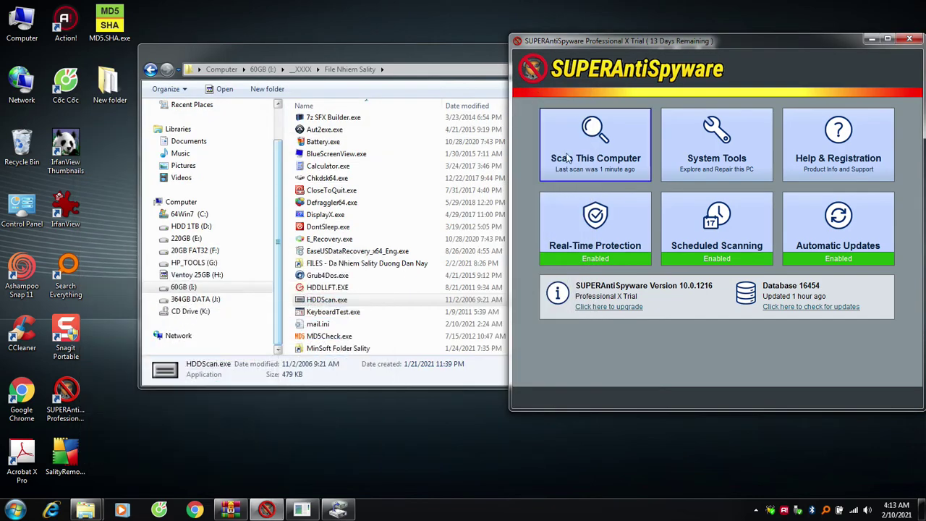
pyautogui.moveTo(770, 42); pyautogui.dragTo(767, 6)
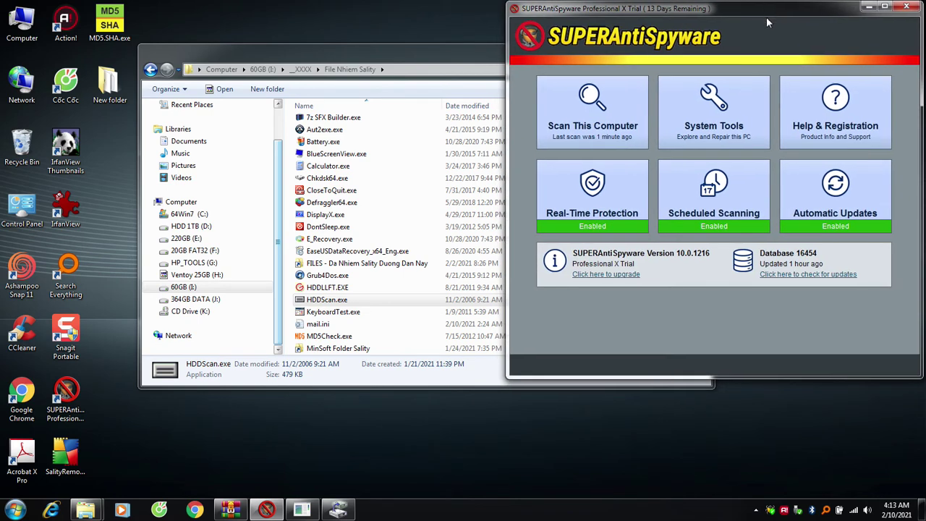
# Reposition and narrow the File Nhiem Sality window so it overlaps SUPERAntiSpyware less, and move its Size column directly after Name
pyautogui.moveTo(386, 52); pyautogui.dragTo(397, 108)
pyautogui.moveTo(672, 290); pyautogui.dragTo(594, 298)
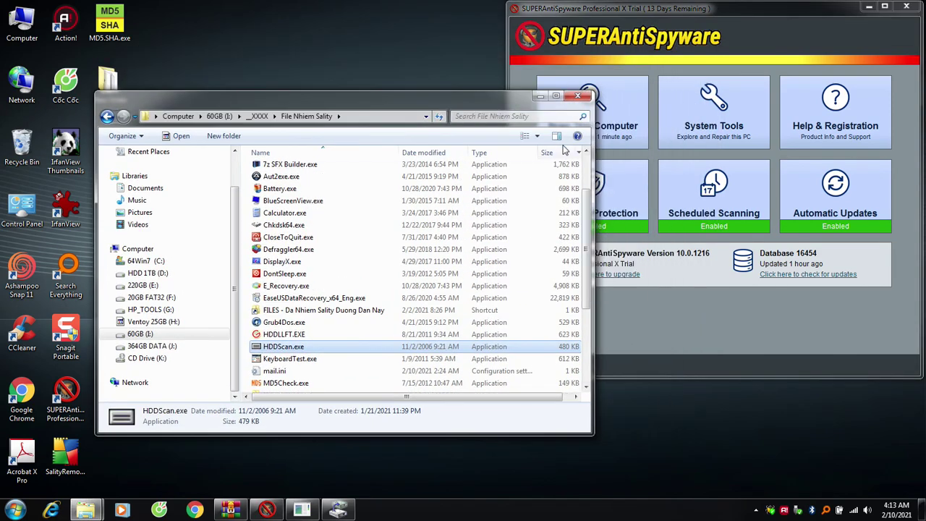
pyautogui.moveTo(562, 154); pyautogui.dragTo(377, 149)
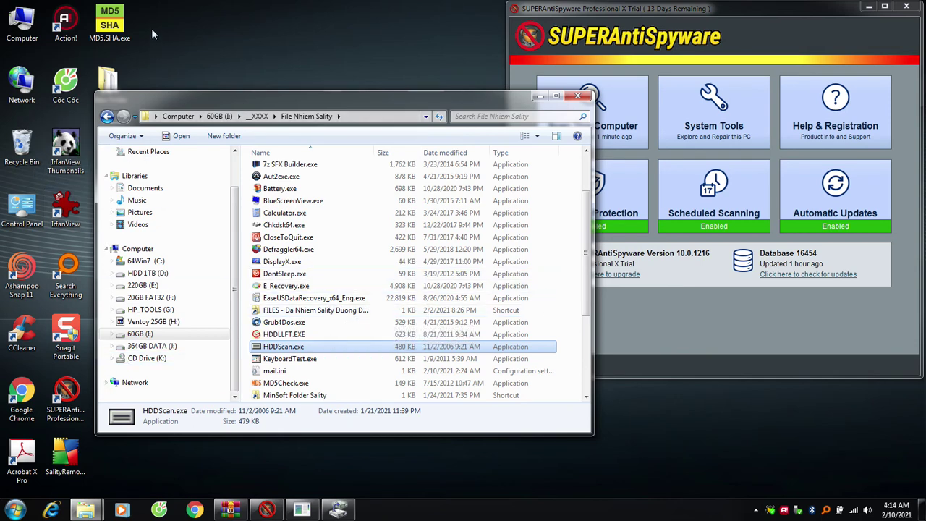
pyautogui.moveTo(151, 28); pyautogui.dragTo(248, 18)
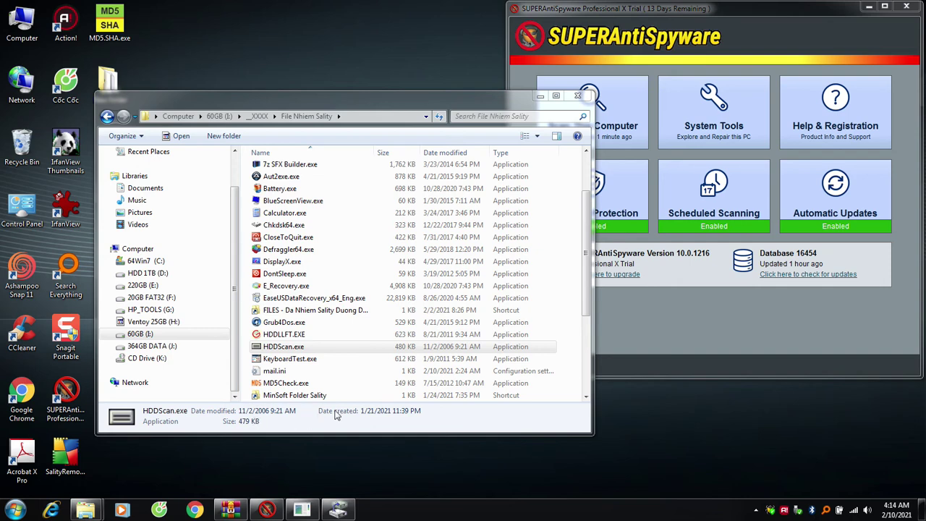
pyautogui.click(667, 320)
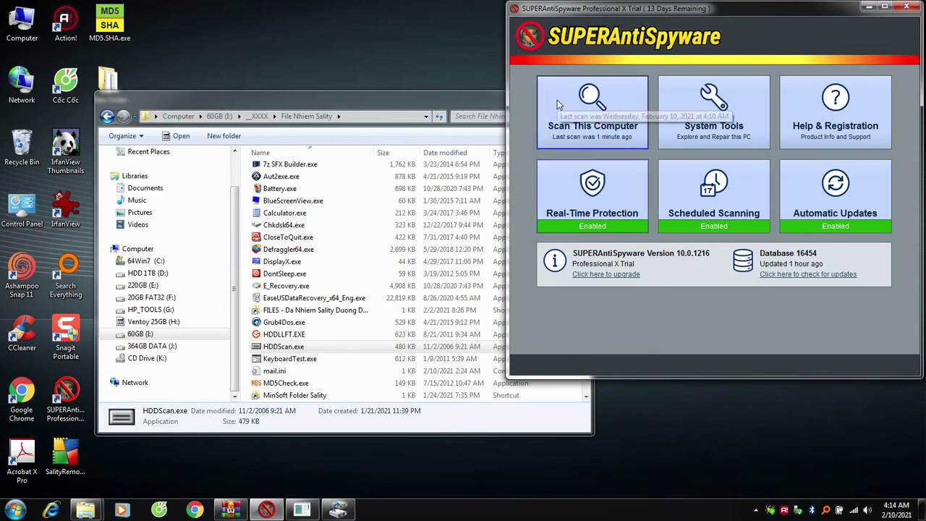
pyautogui.click(322, 103)
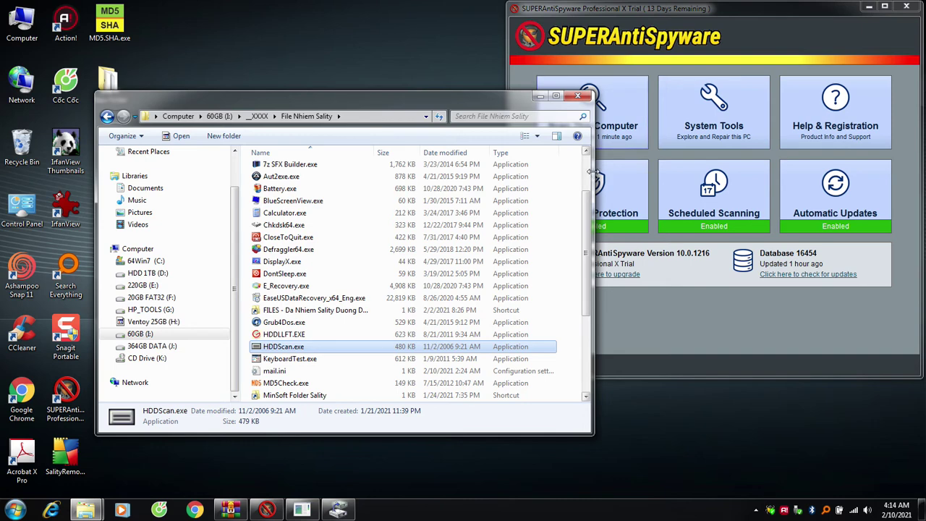
pyautogui.moveTo(593, 177); pyautogui.dragTo(549, 178)
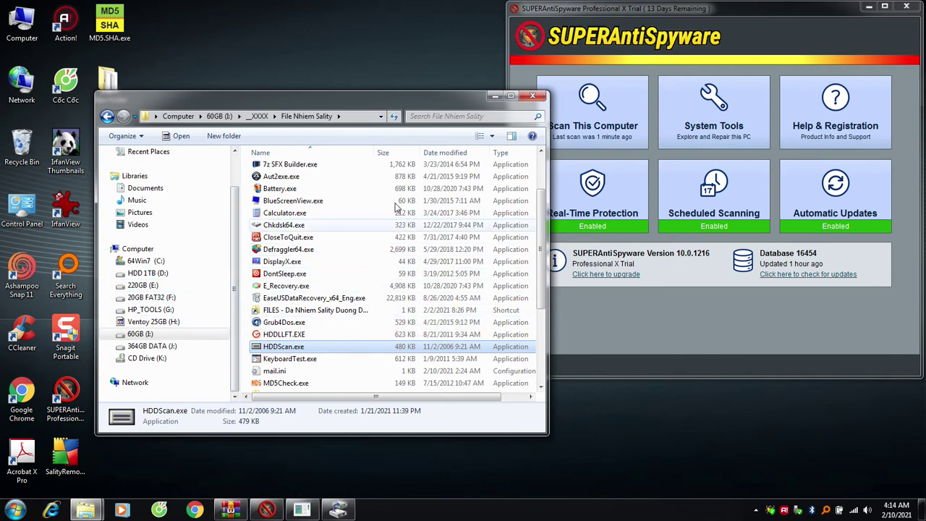
# Set the folder options to show hidden files, folders, and drives, and stop hiding empty drives and protected operating system files
pyautogui.click(141, 137)
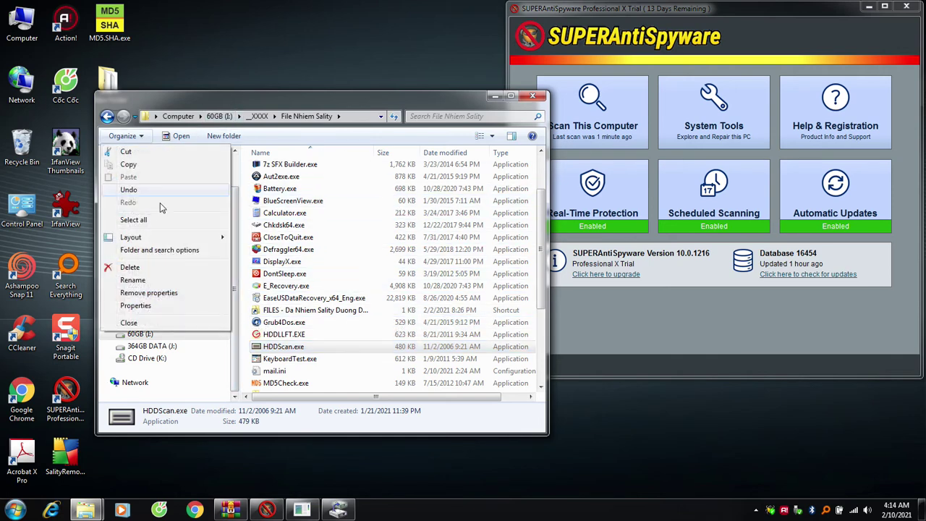
pyautogui.click(154, 248)
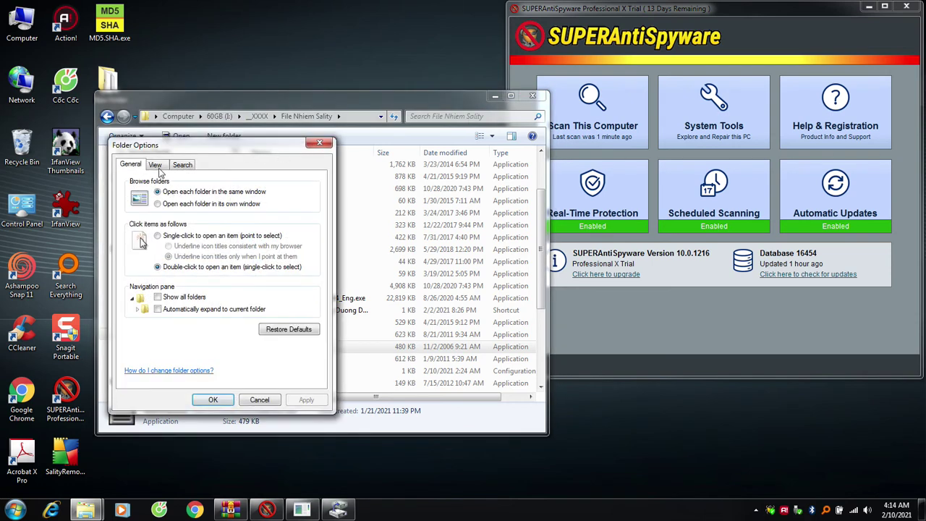
pyautogui.click(157, 165)
pyautogui.click(208, 327)
pyautogui.click(210, 335)
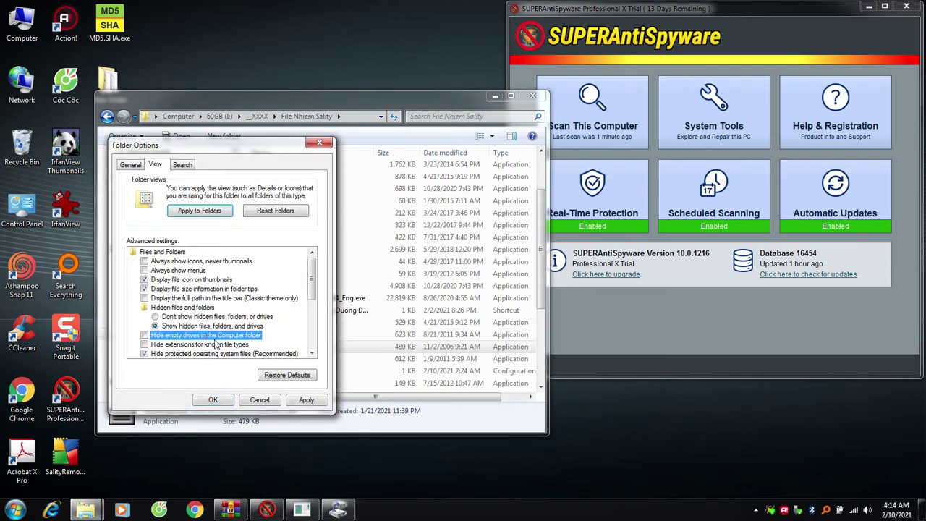
pyautogui.click(224, 353)
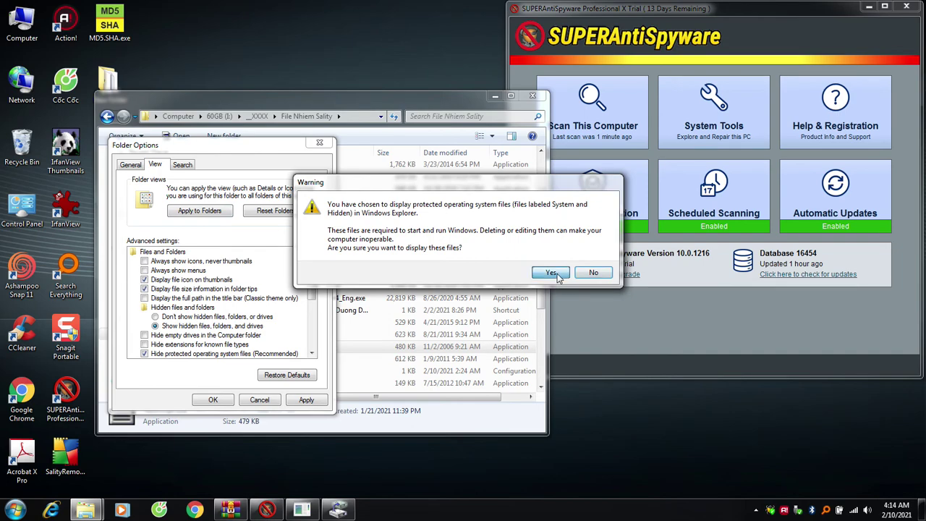
pyautogui.click(551, 272)
pyautogui.scroll(-2, 293, 347)
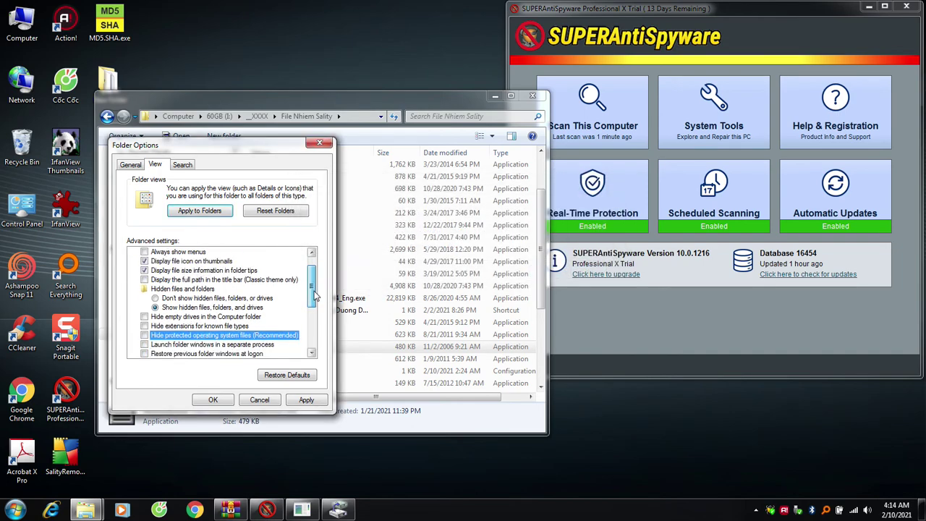
pyautogui.click(306, 400)
pyautogui.click(213, 400)
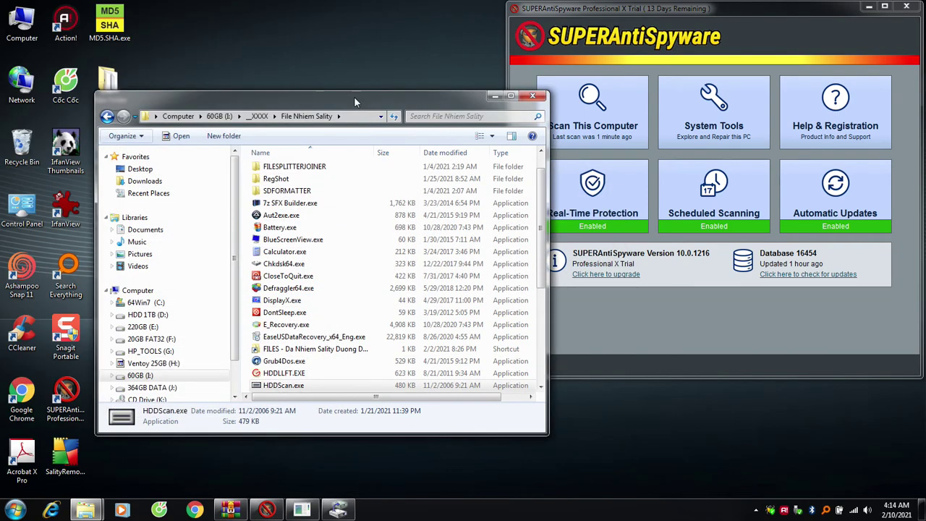
# Maximize the File Nhiem Sality window and open the ProgramData folder on the 64Win7 (C:) drive
pyautogui.click(510, 98)
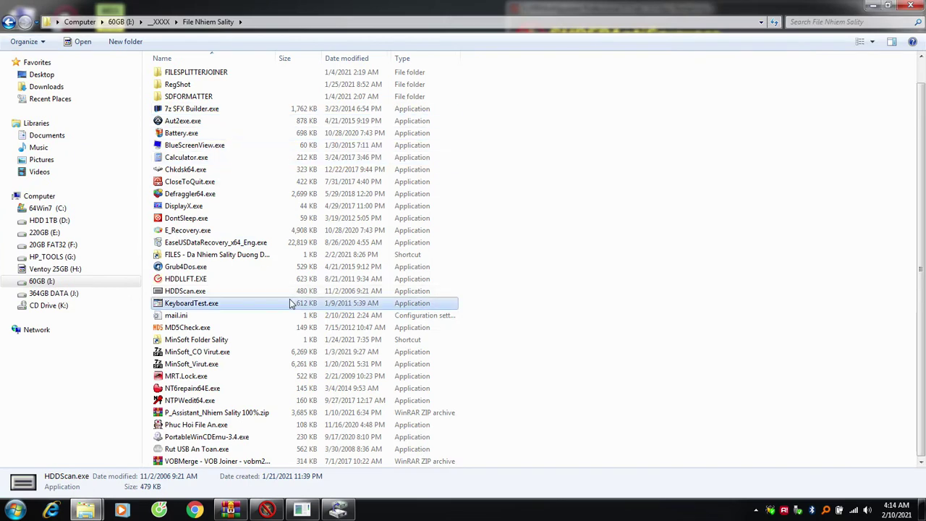
pyautogui.click(275, 303)
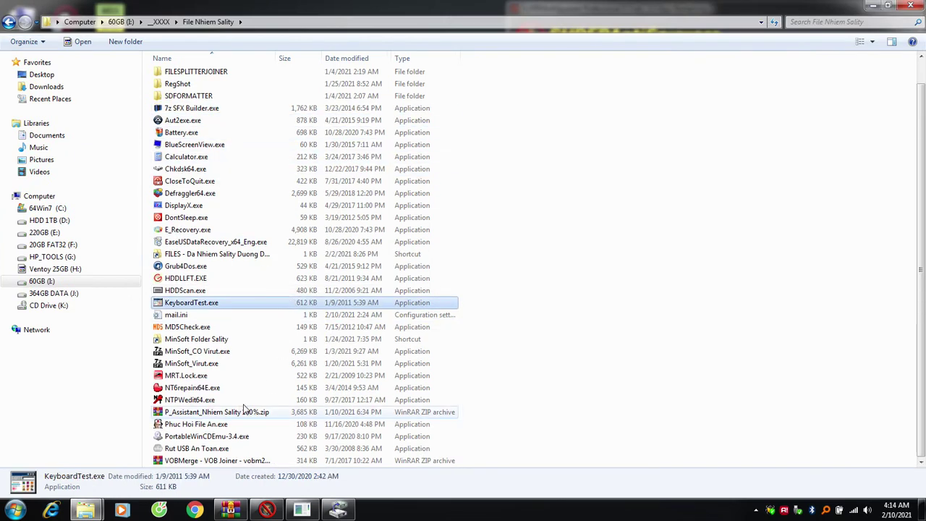
pyautogui.click(54, 208)
pyautogui.click(296, 247)
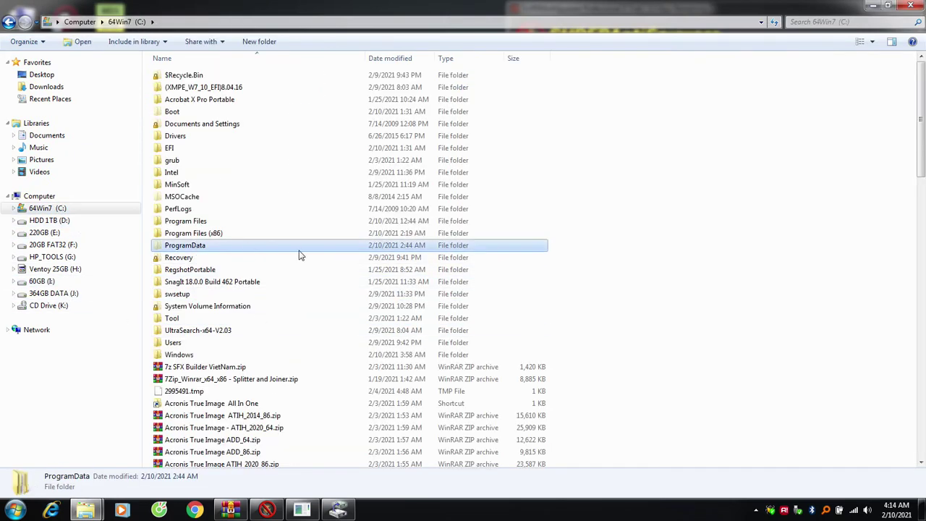
pyautogui.doubleClick(186, 246)
# Cut all items in the ProgramData folder and bring up the paste option at the root of 64Win7 (C:)
pyautogui.moveTo(317, 420); pyautogui.dragTo(193, 77)
pyautogui.rightClick(203, 279)
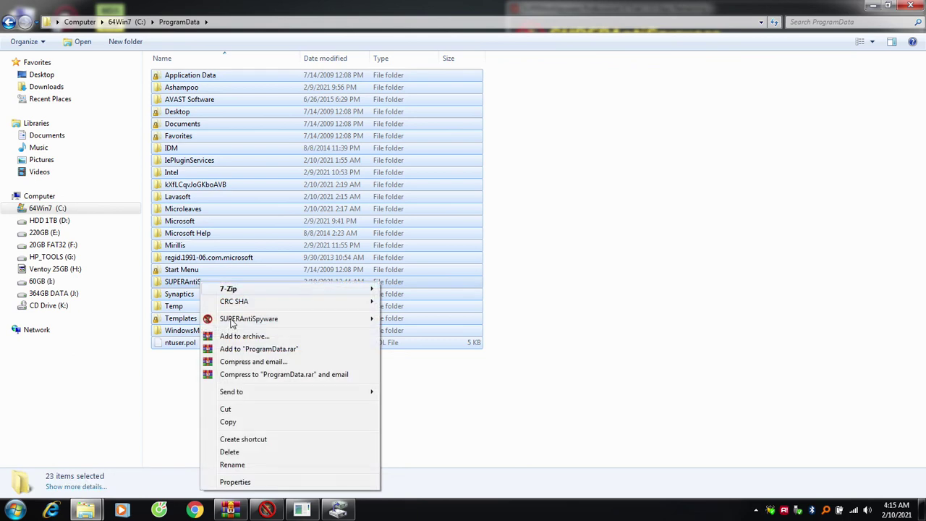
pyautogui.click(242, 410)
pyautogui.click(52, 207)
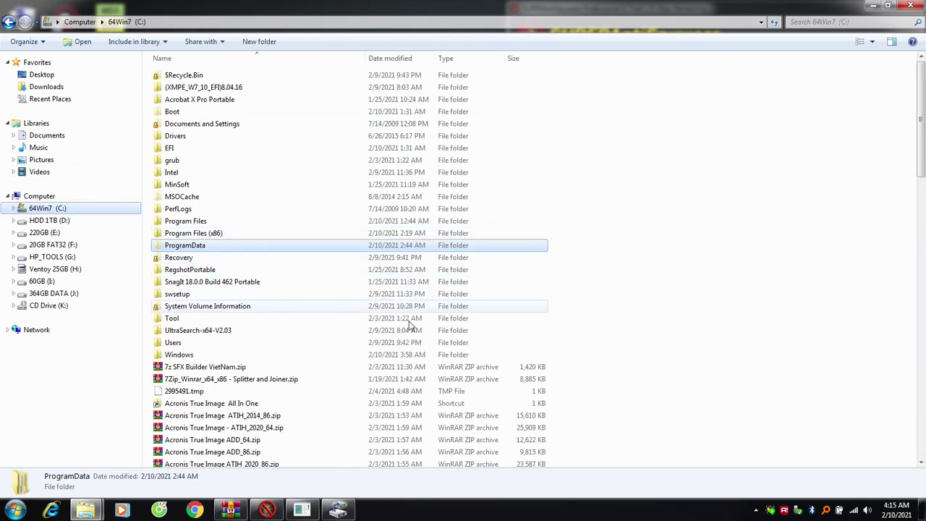
pyautogui.rightClick(646, 258)
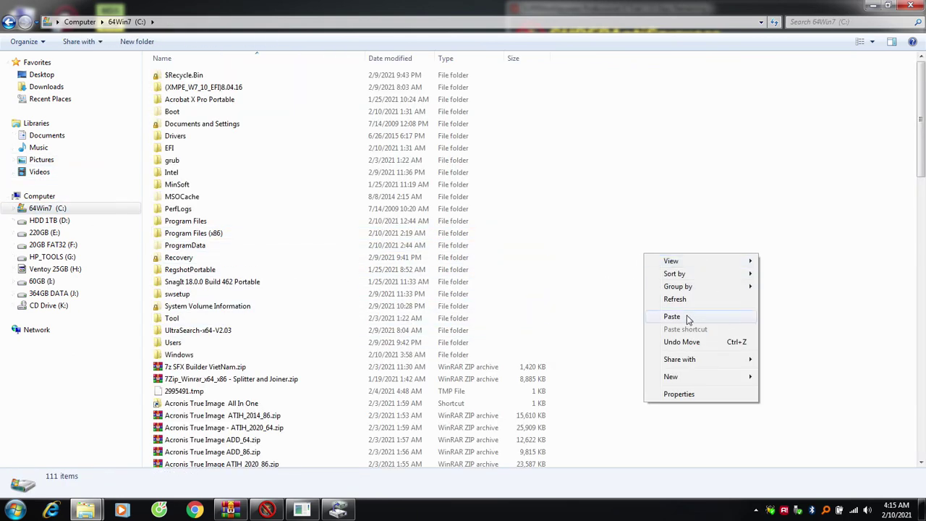
pyautogui.click(660, 164)
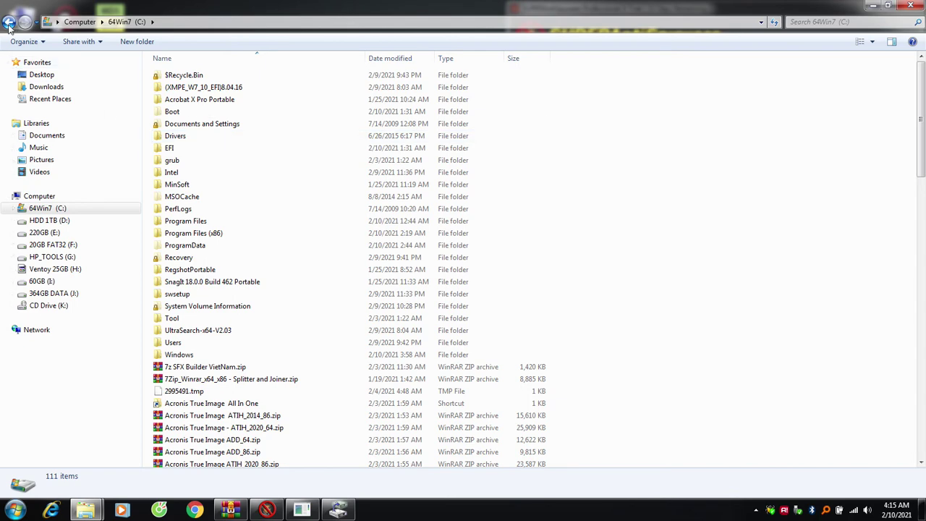
# Set the folder options to hide empty drives and protected operating system files
pyautogui.click(24, 42)
pyautogui.click(83, 156)
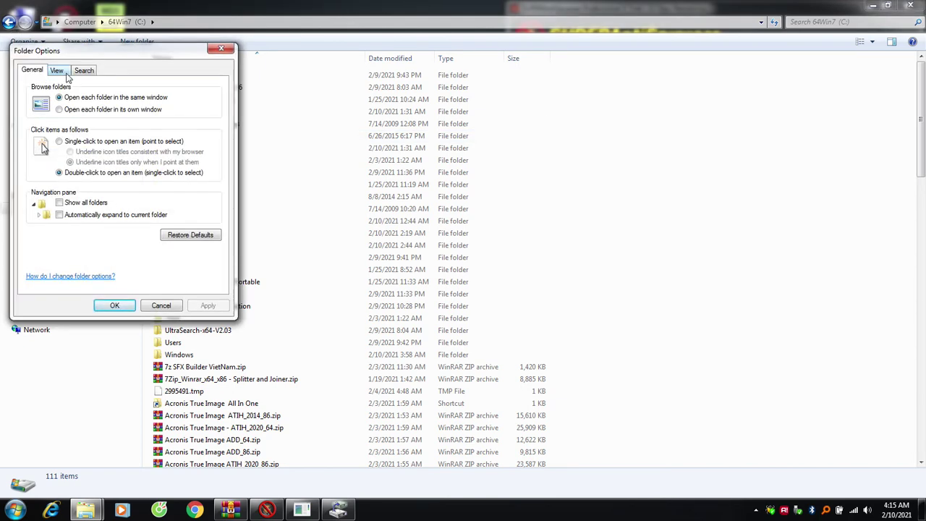
pyautogui.click(62, 72)
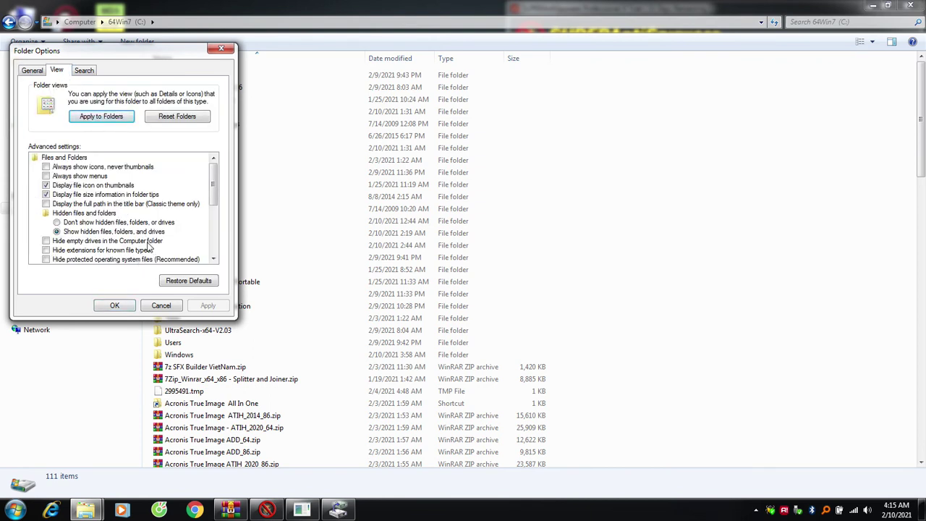
pyautogui.click(145, 241)
pyautogui.click(145, 259)
pyautogui.click(208, 306)
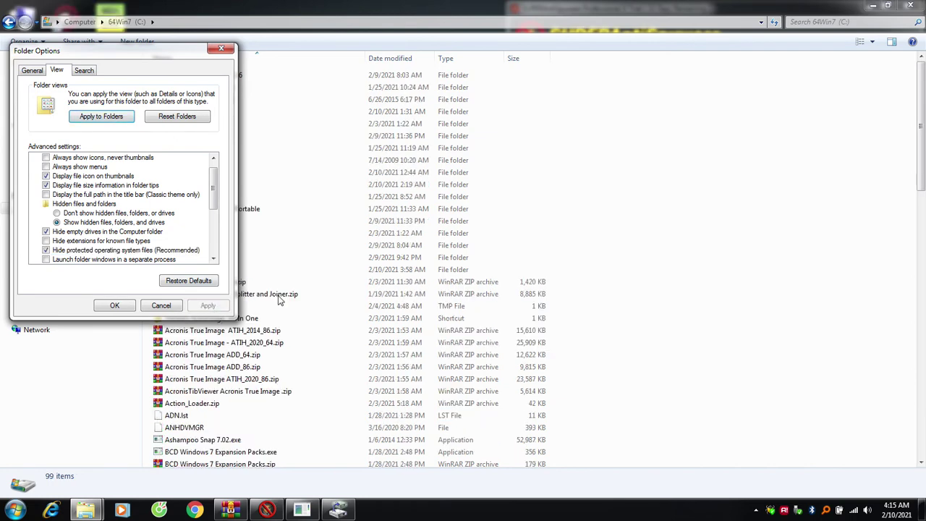
pyautogui.click(114, 305)
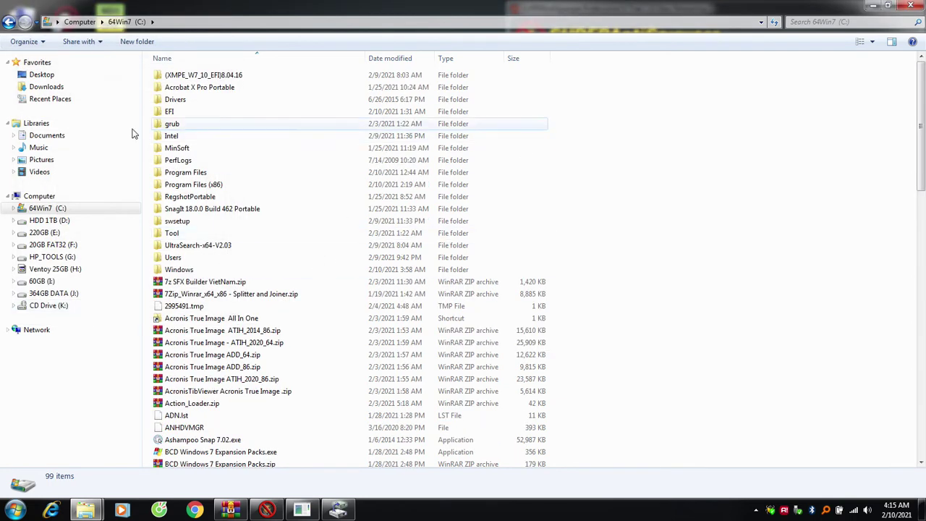
# View the ProgramData folder and the properties of the 64Win7 (C:) drive, and close the Computer window
pyautogui.click(6, 23)
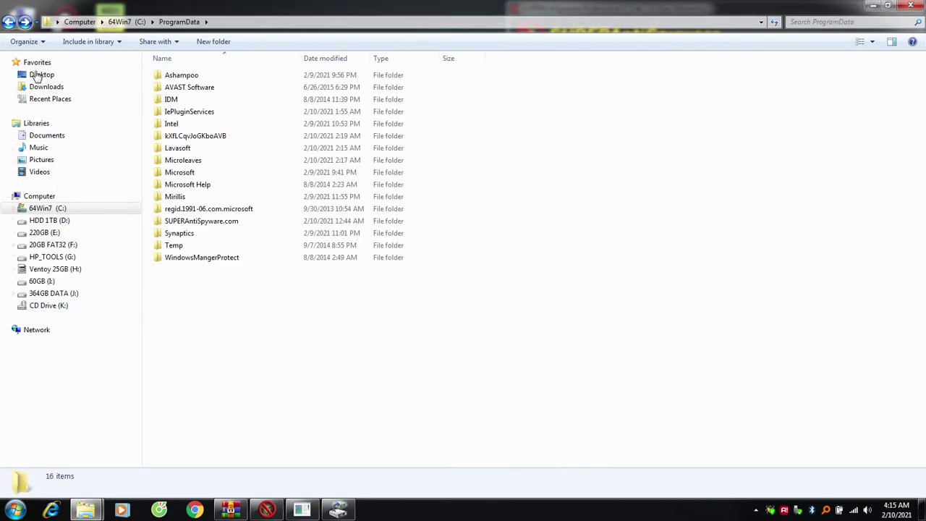
pyautogui.click(39, 196)
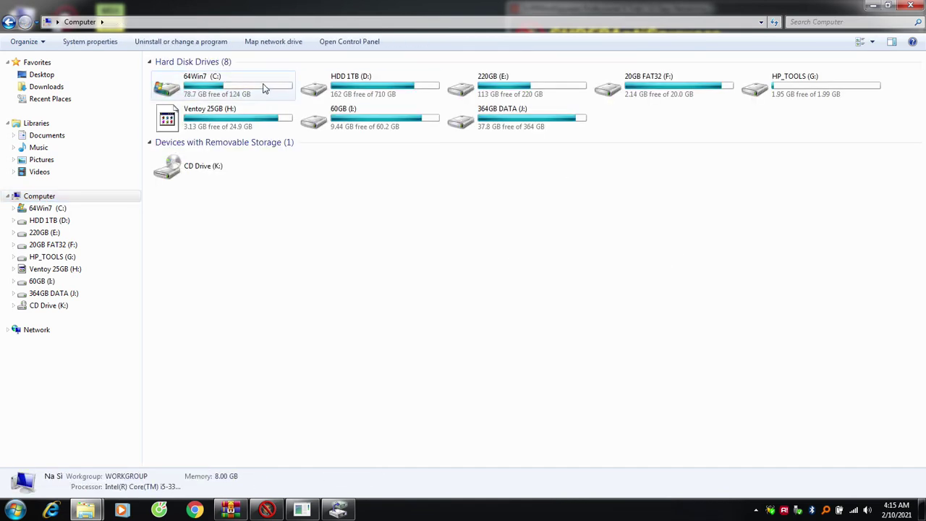
pyautogui.click(262, 90)
pyautogui.rightClick(241, 86)
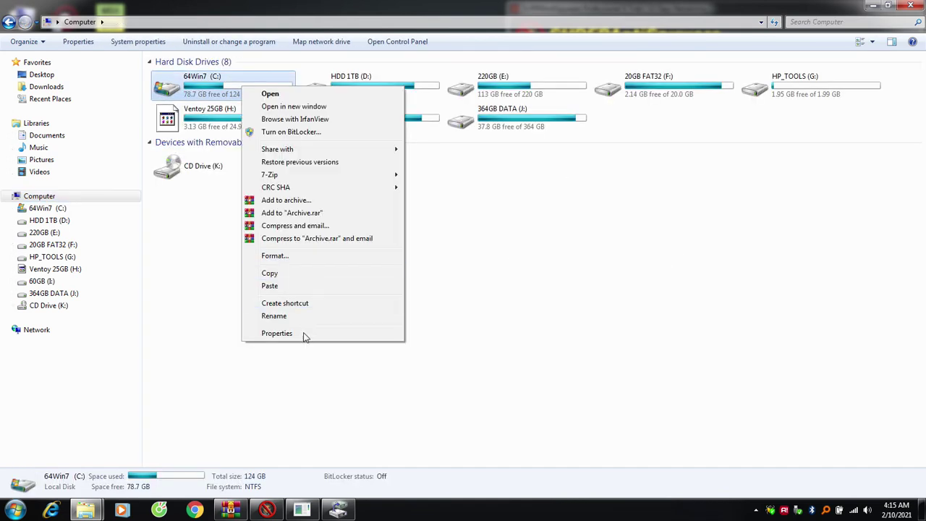
pyautogui.click(304, 337)
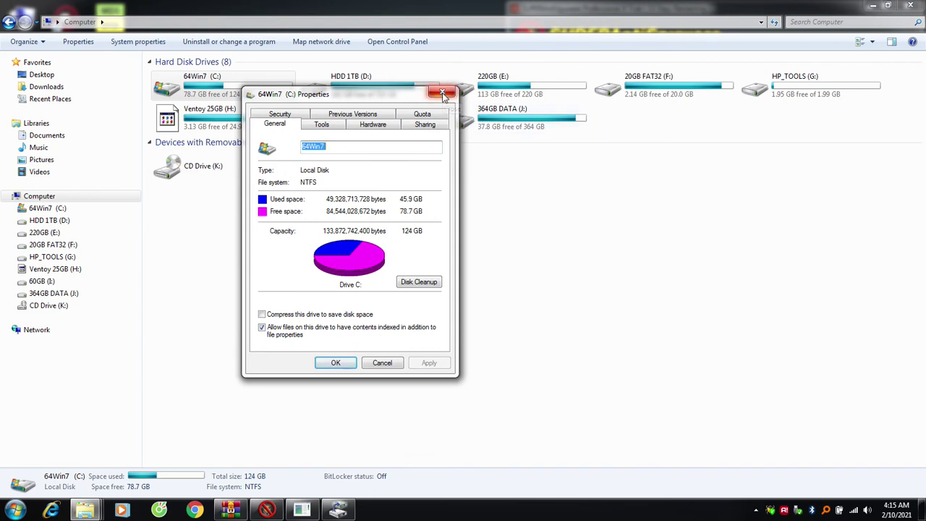
pyautogui.click(443, 94)
pyautogui.click(477, 308)
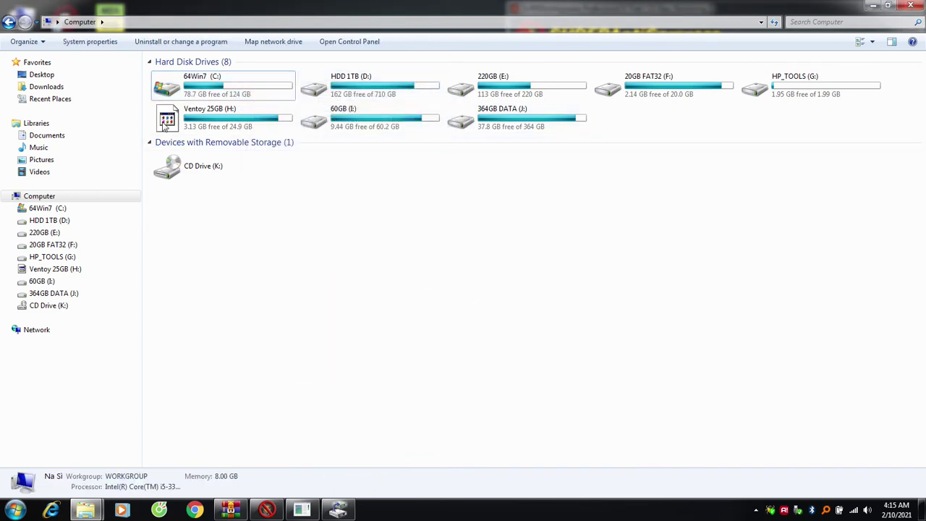
pyautogui.click(55, 196)
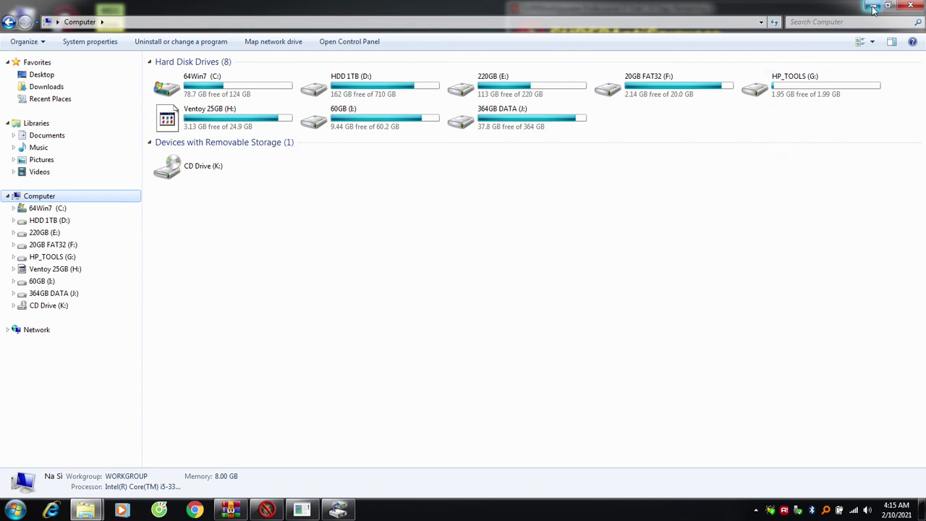
pyautogui.click(910, 6)
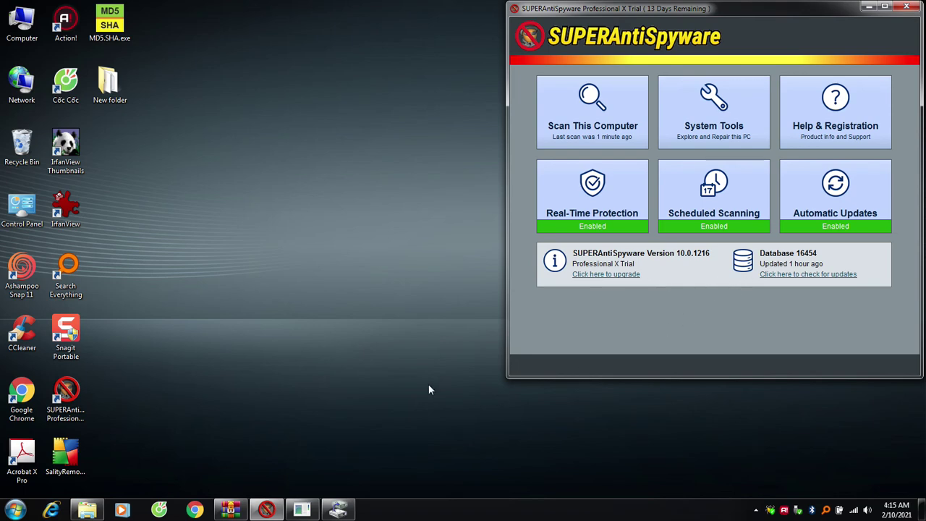
# Switch to the GImageX window, move it toward the middle of the desktop, and check Start Task Manager in the taskbar's options
pyautogui.click(339, 508)
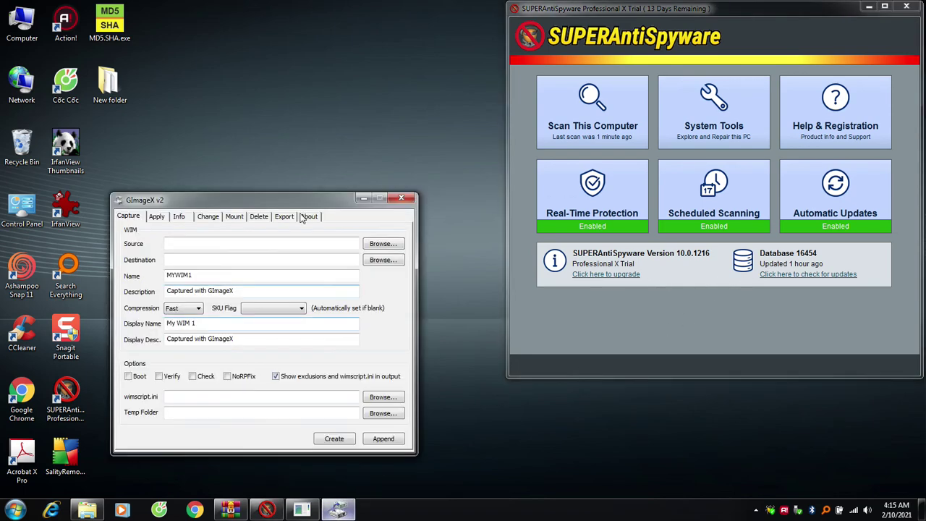
pyautogui.moveTo(301, 197); pyautogui.dragTo(344, 161)
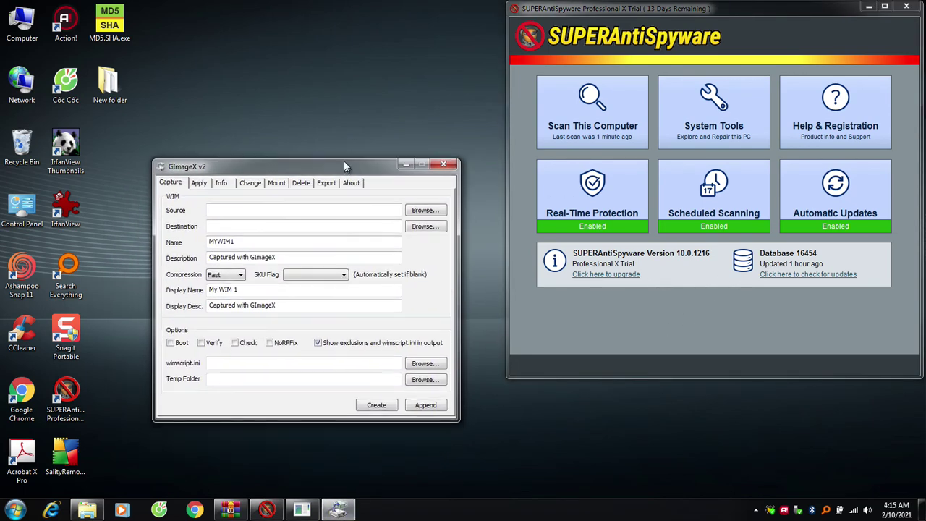
pyautogui.click(757, 511)
pyautogui.rightClick(642, 511)
pyautogui.click(427, 519)
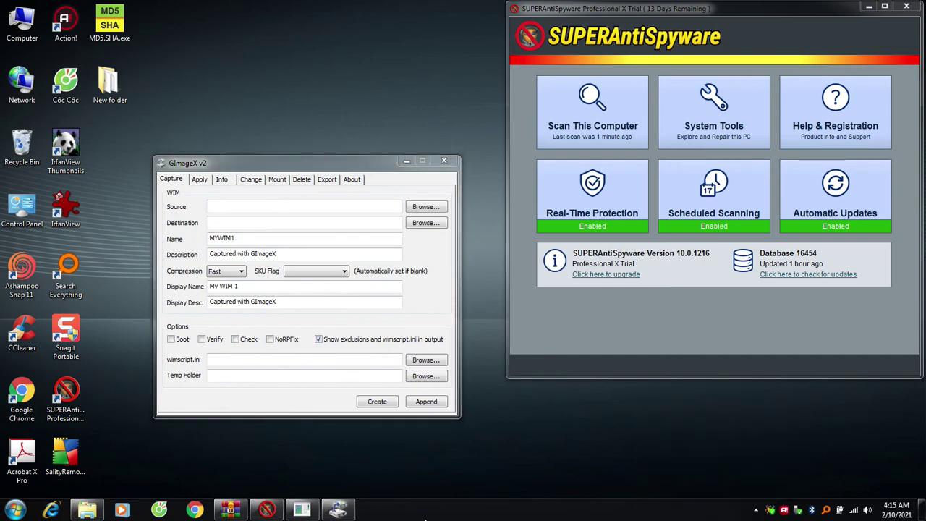
pyautogui.rightClick(388, 517)
pyautogui.rightClick(599, 515)
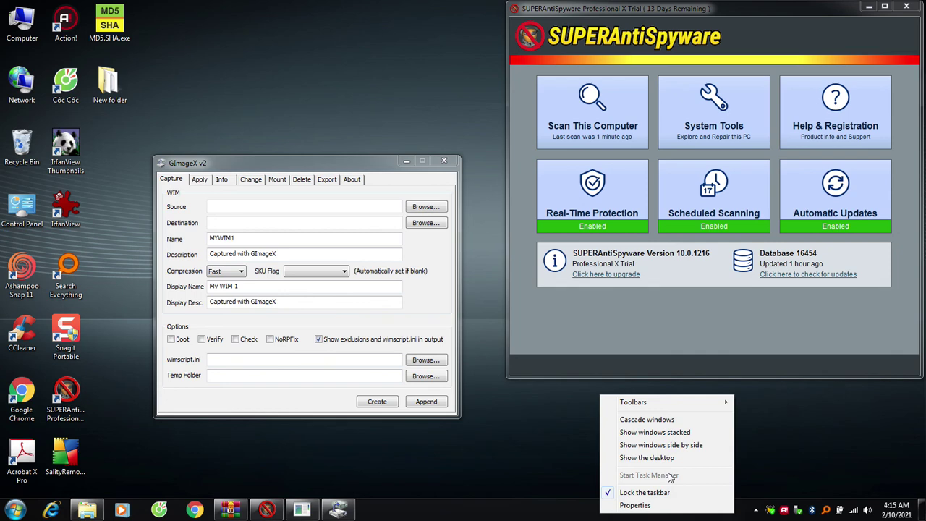
pyautogui.click(345, 161)
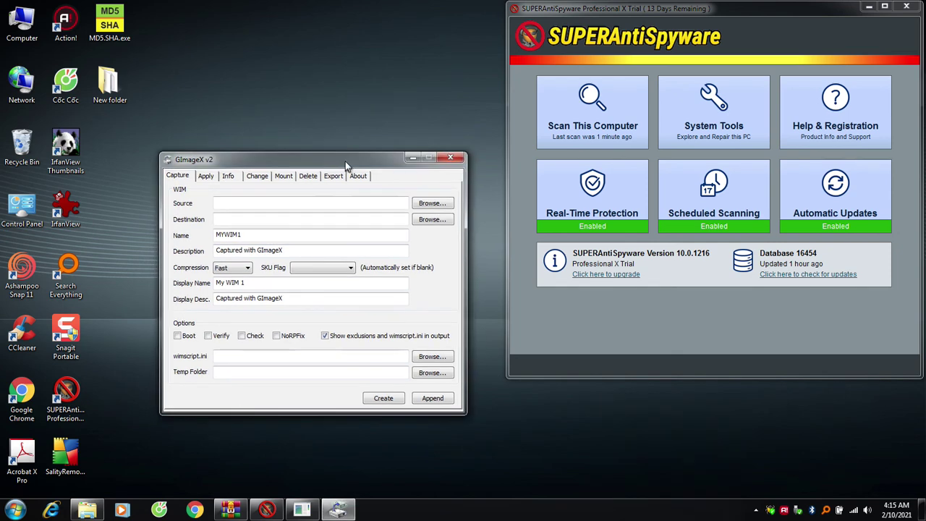
# Open the New folder on the desktop and restore its maximized window to a smaller one beside the GImageX window
pyautogui.moveTo(345, 162); pyautogui.dragTo(367, 125)
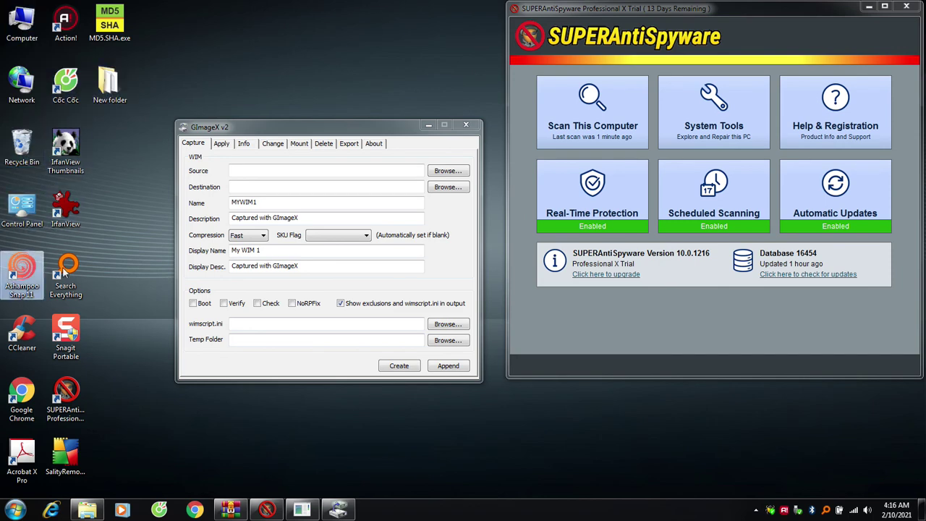
pyautogui.click(16, 510)
pyautogui.click(324, 462)
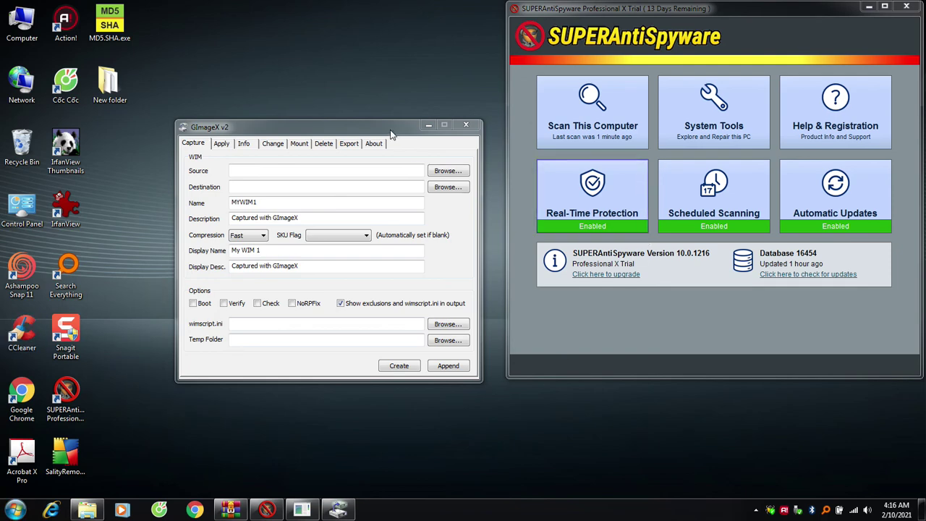
pyautogui.doubleClick(110, 98)
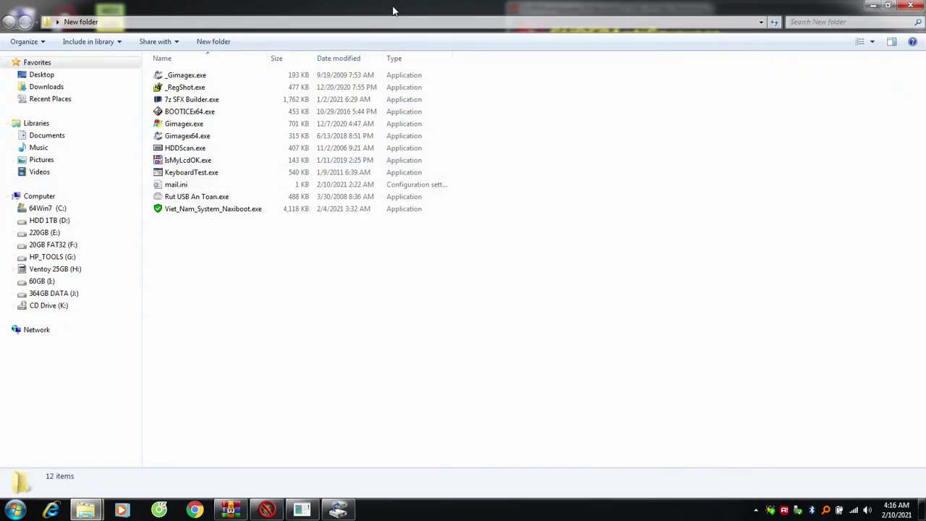
pyautogui.moveTo(393, 10); pyautogui.dragTo(601, 86)
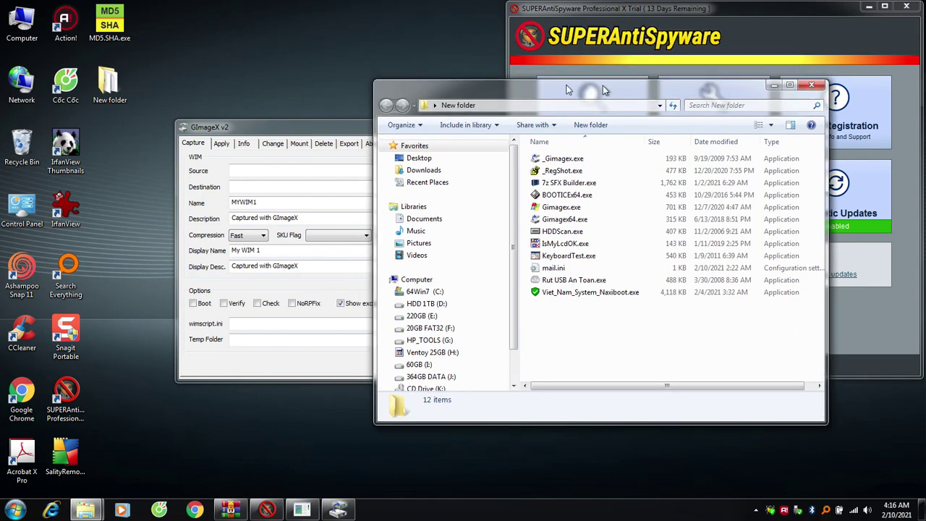
# Close the GImageX window and move the four Gimagex shortcuts from the desktop to the Recycle Bin
pyautogui.click(340, 127)
pyautogui.click(467, 130)
pyautogui.moveTo(508, 121); pyautogui.dragTo(330, 103)
pyautogui.moveTo(145, 383); pyautogui.dragTo(22, 150)
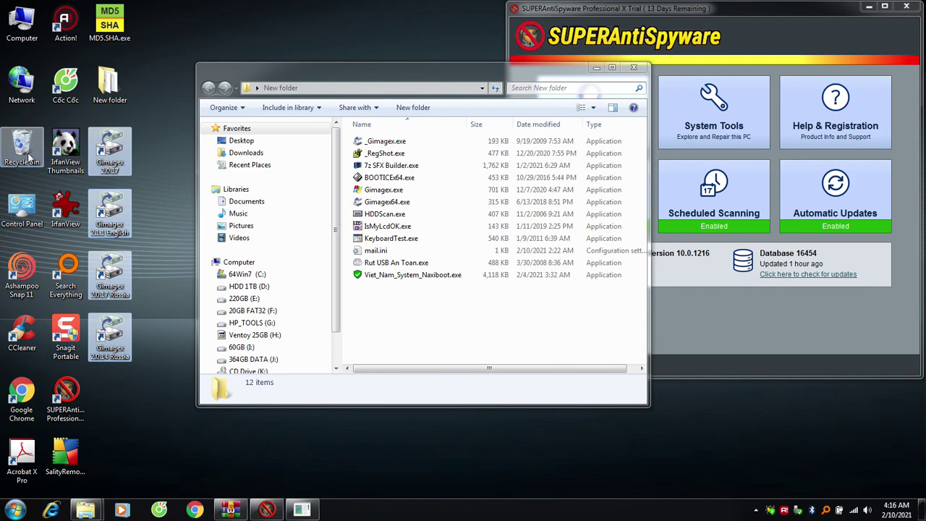
# Examine the program files in New folder, from _Gimagex.exe to Viet_Nam_System_Naxiboot.exe, and minimize the folder window
pyautogui.click(393, 277)
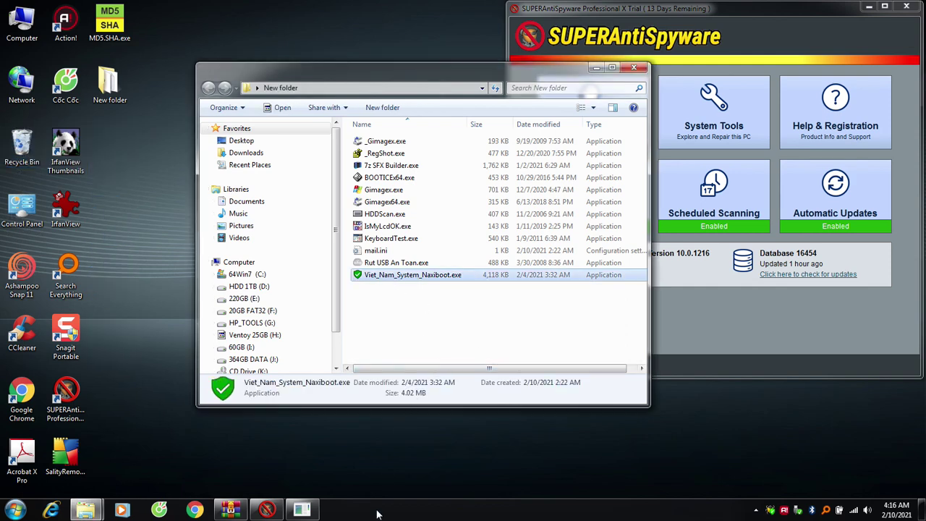
pyautogui.click(403, 302)
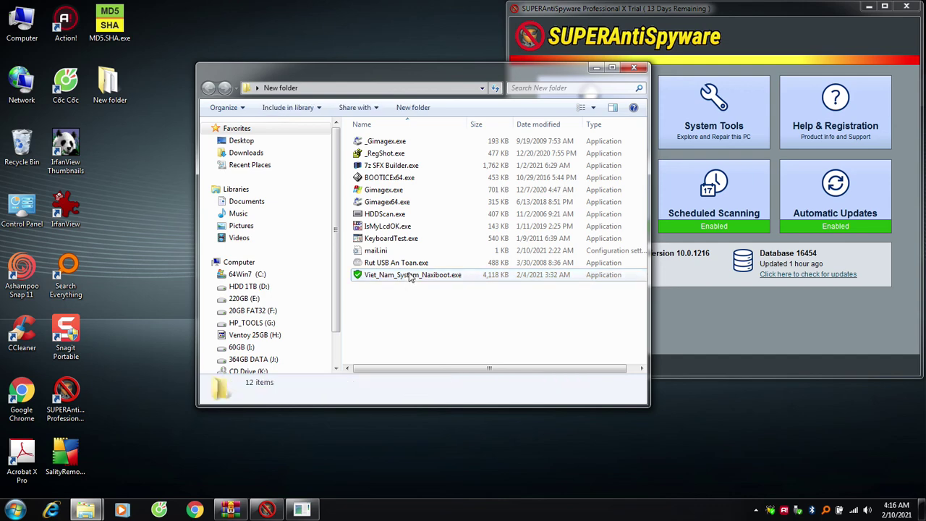
pyautogui.click(387, 225)
pyautogui.click(383, 189)
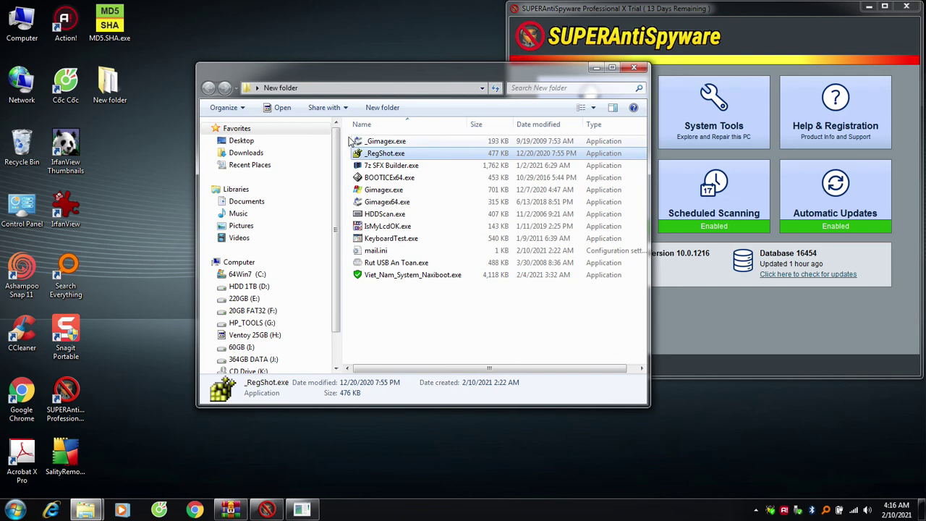
pyautogui.moveTo(351, 137); pyautogui.dragTo(420, 208)
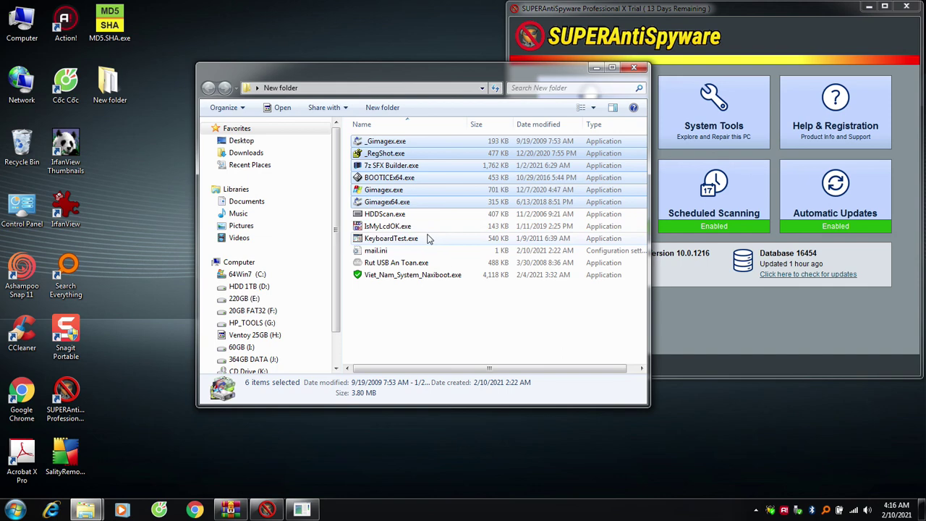
pyautogui.click(349, 152)
pyautogui.click(353, 145)
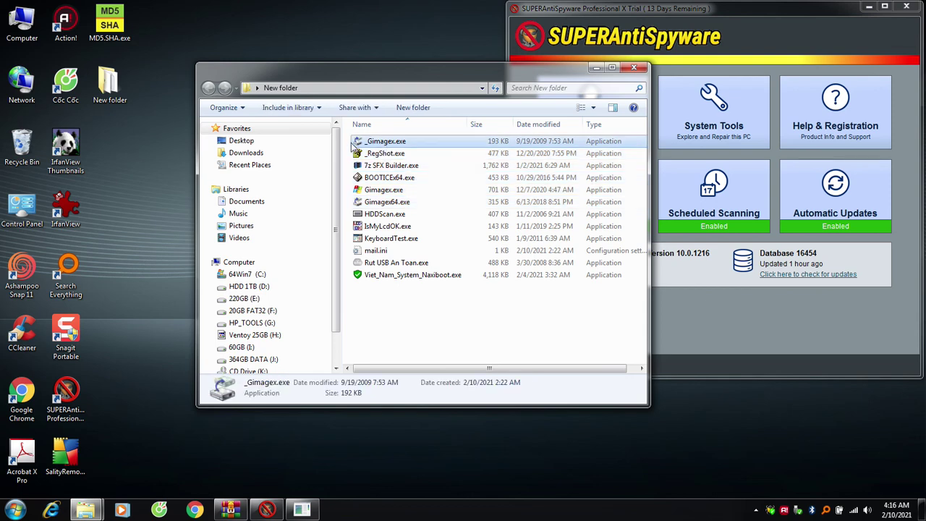
pyautogui.moveTo(348, 143); pyautogui.dragTo(411, 221)
pyautogui.click(351, 154)
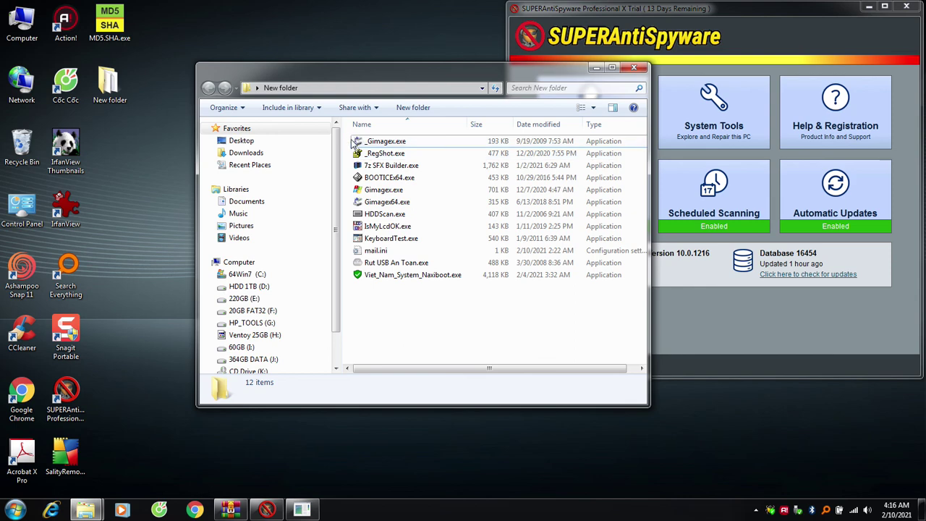
pyautogui.click(349, 141)
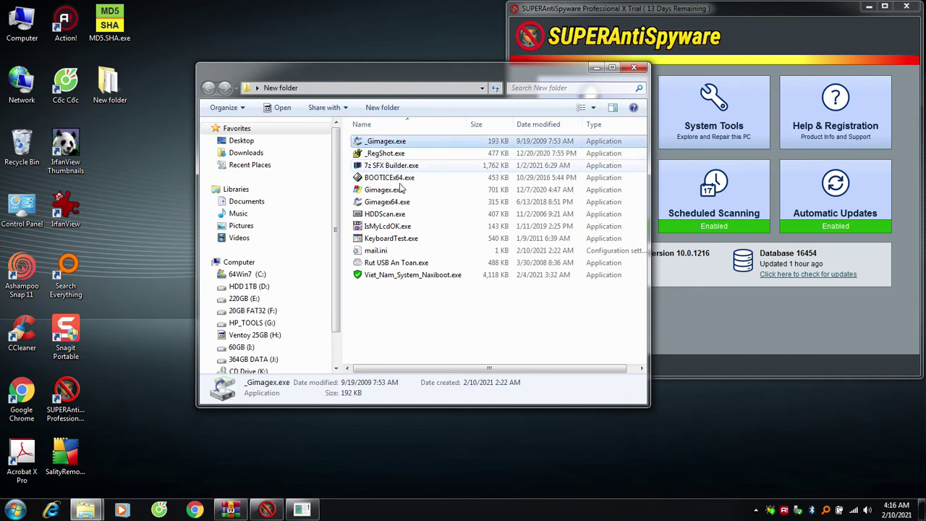
pyautogui.click(397, 155)
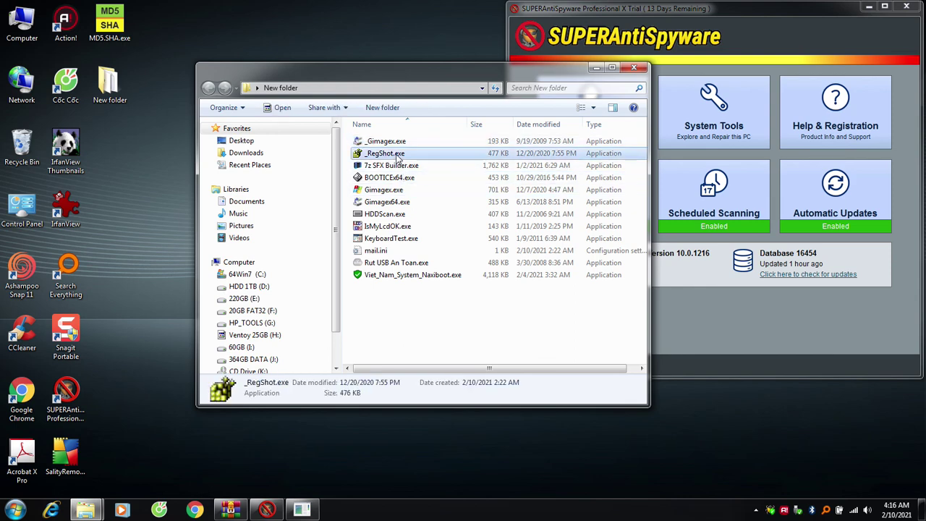
pyautogui.click(396, 143)
pyautogui.click(397, 164)
pyautogui.click(396, 142)
pyautogui.click(400, 154)
pyautogui.click(398, 143)
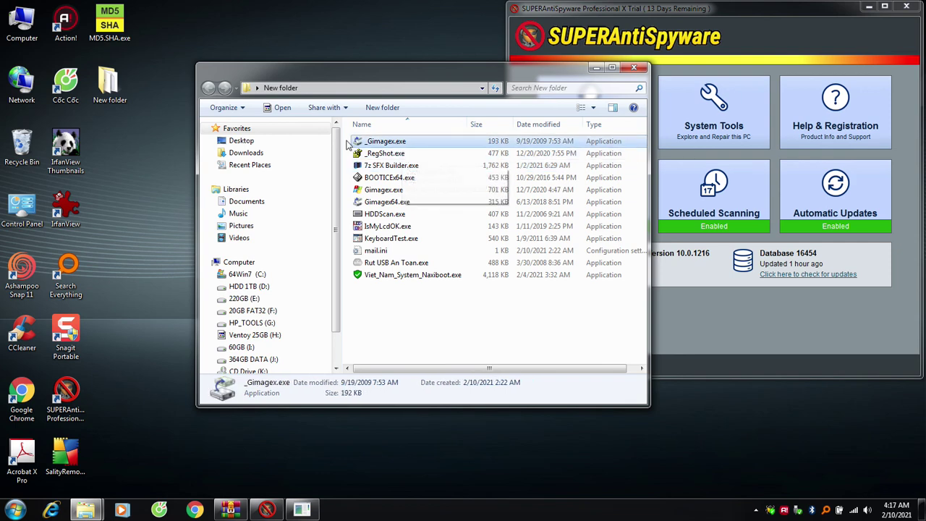
pyautogui.moveTo(351, 138); pyautogui.dragTo(418, 225)
pyautogui.moveTo(390, 301); pyautogui.dragTo(353, 225)
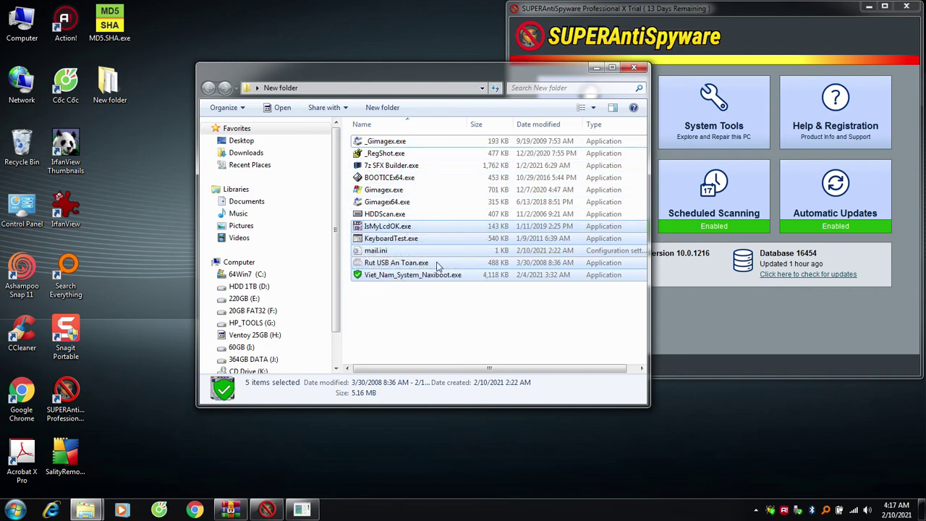
pyautogui.click(519, 301)
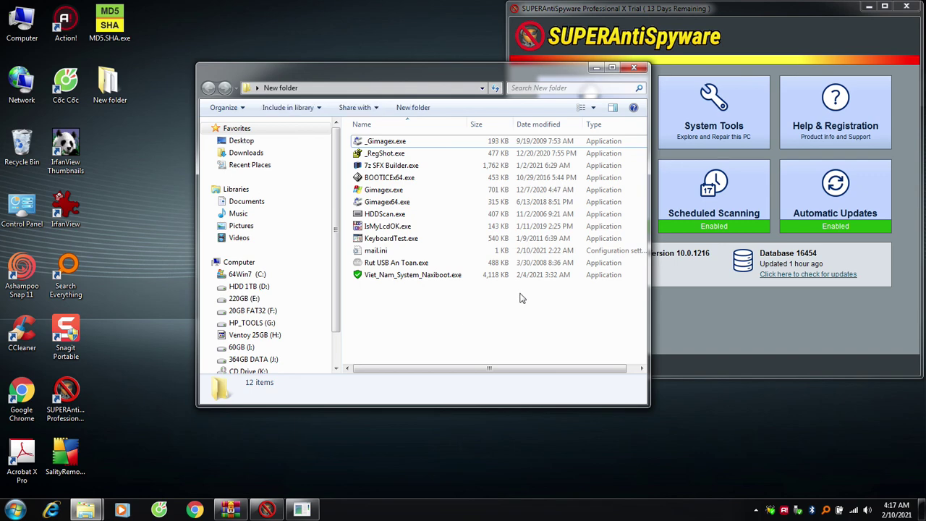
pyautogui.click(596, 68)
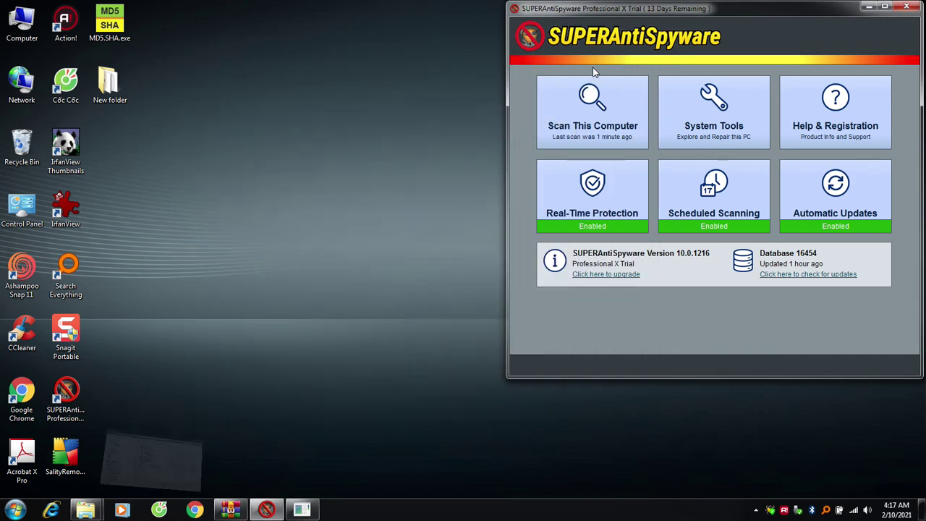